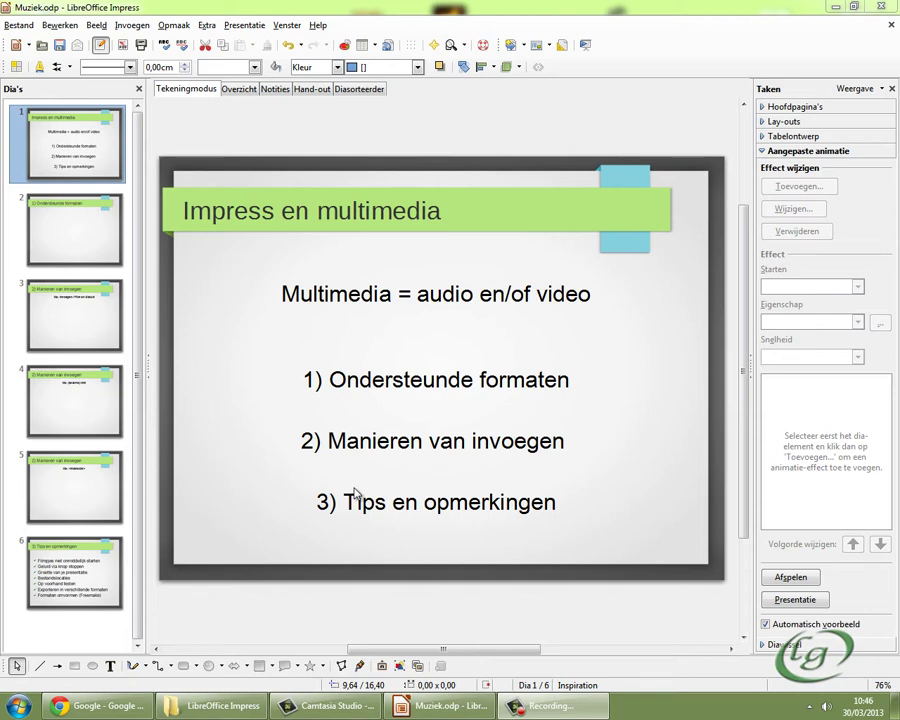
- Page through slides 2–6 of Muziek.odp, return to slide 1, then bring up the Explorer folder
click(75, 224)
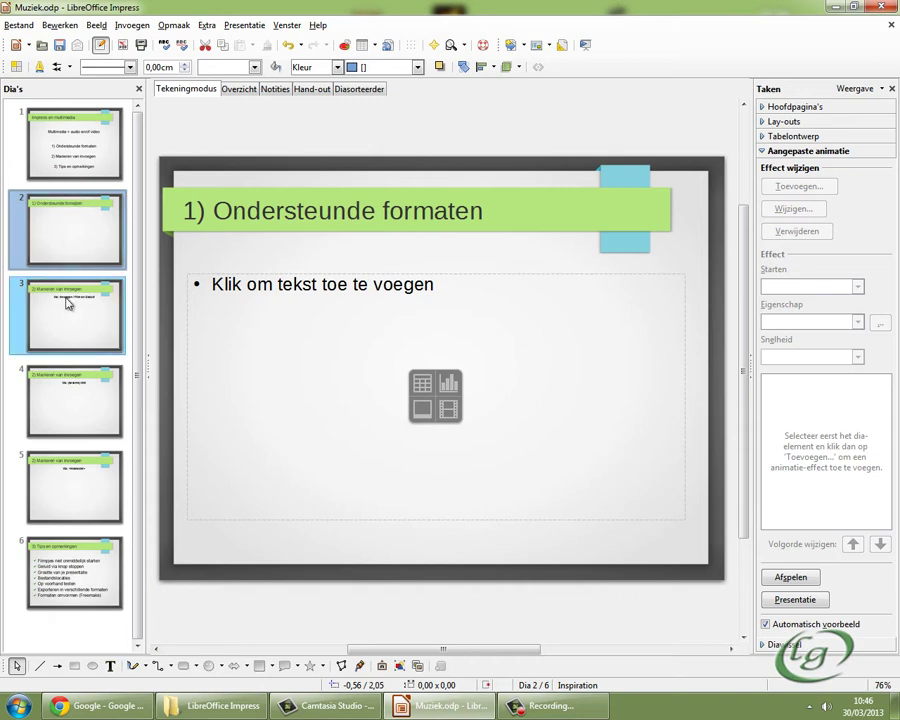
click(68, 298)
click(66, 408)
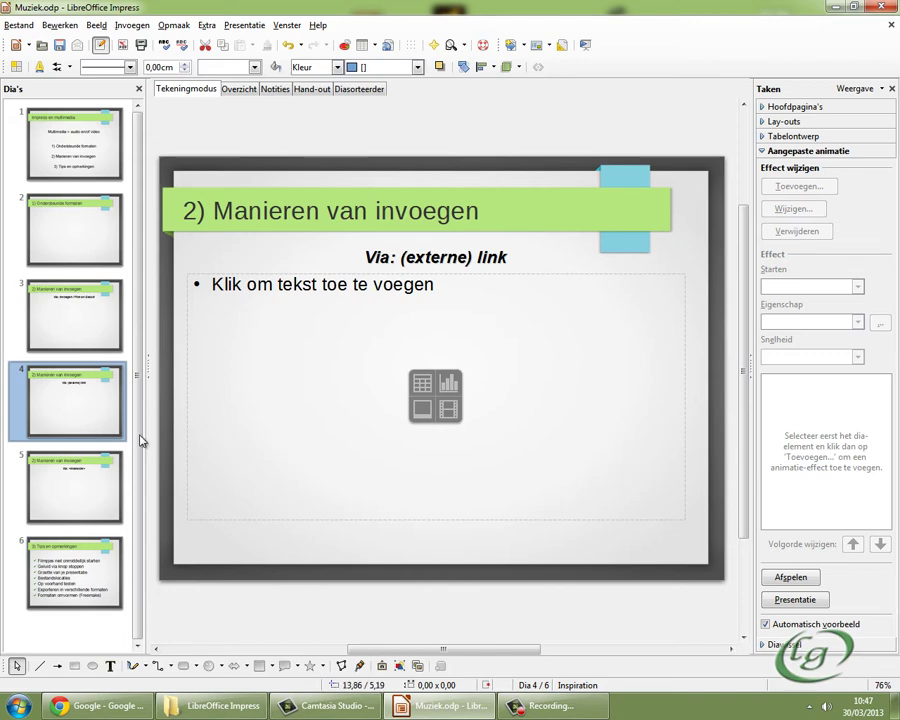
click(70, 480)
click(88, 552)
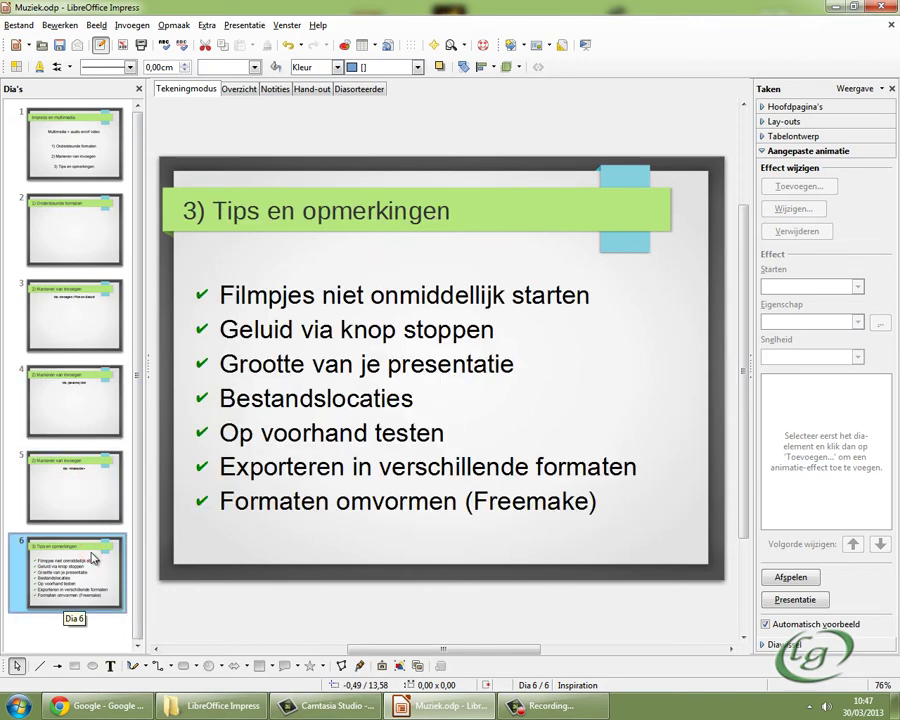
click(84, 167)
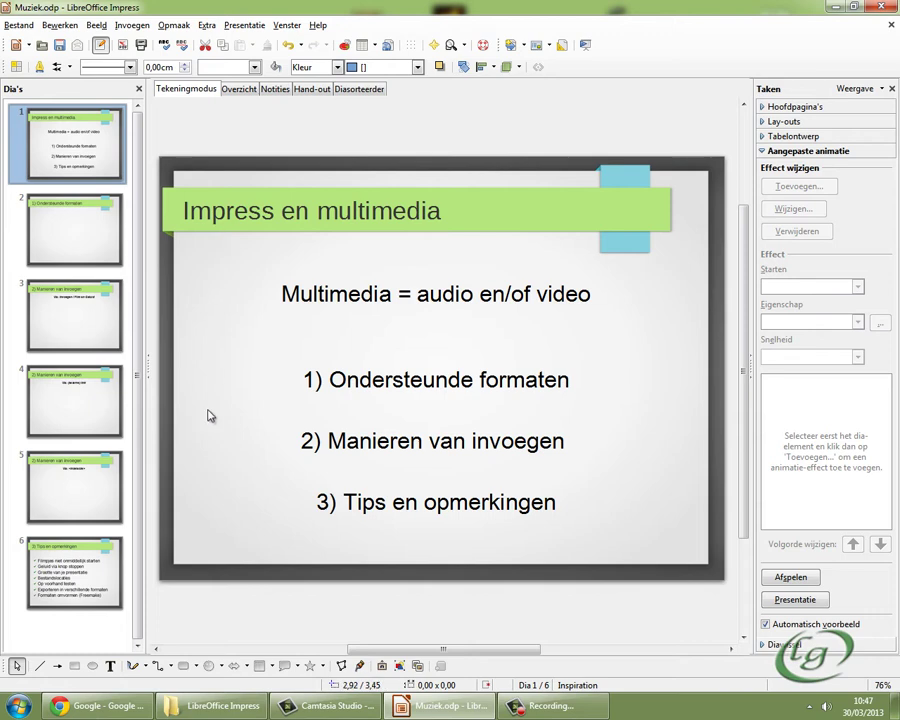
click(248, 694)
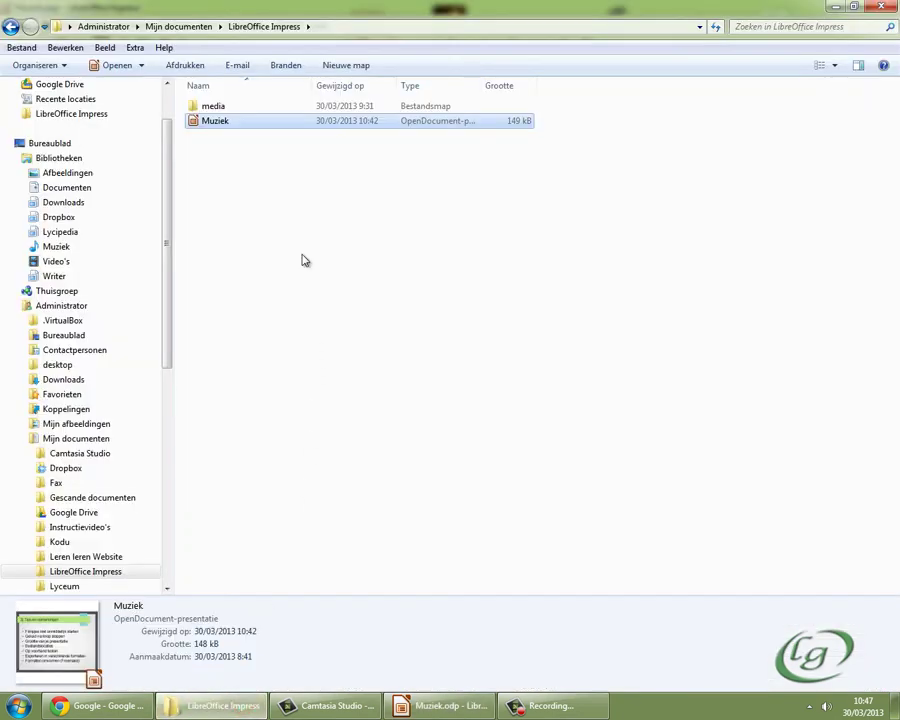
- Open the media folder in Details view and widen the Naam column to show full names
click(242, 154)
click(215, 106)
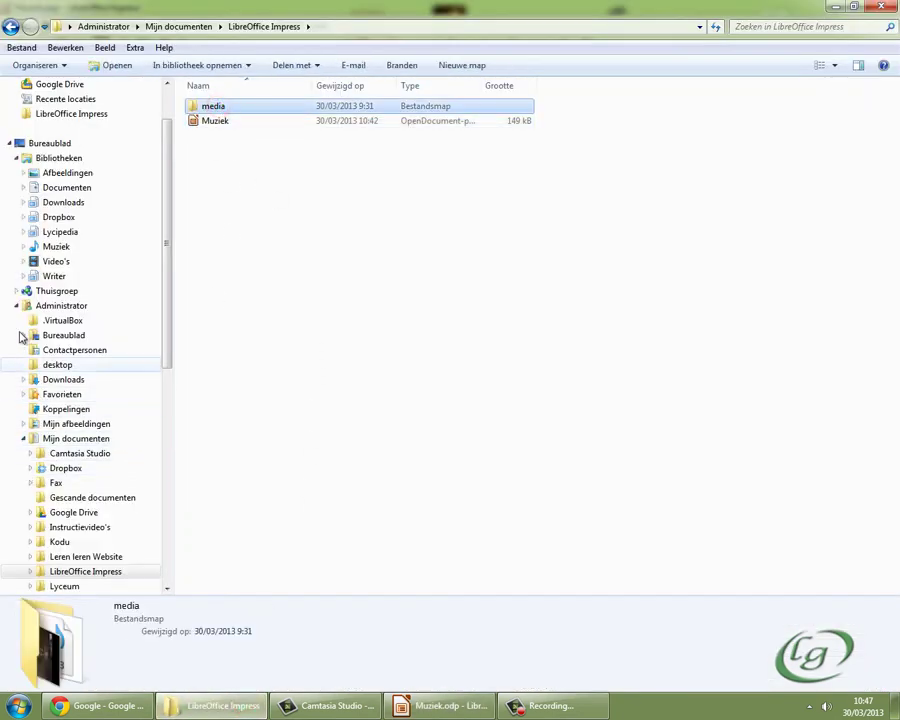
click(17, 305)
click(224, 107)
double_click(224, 107)
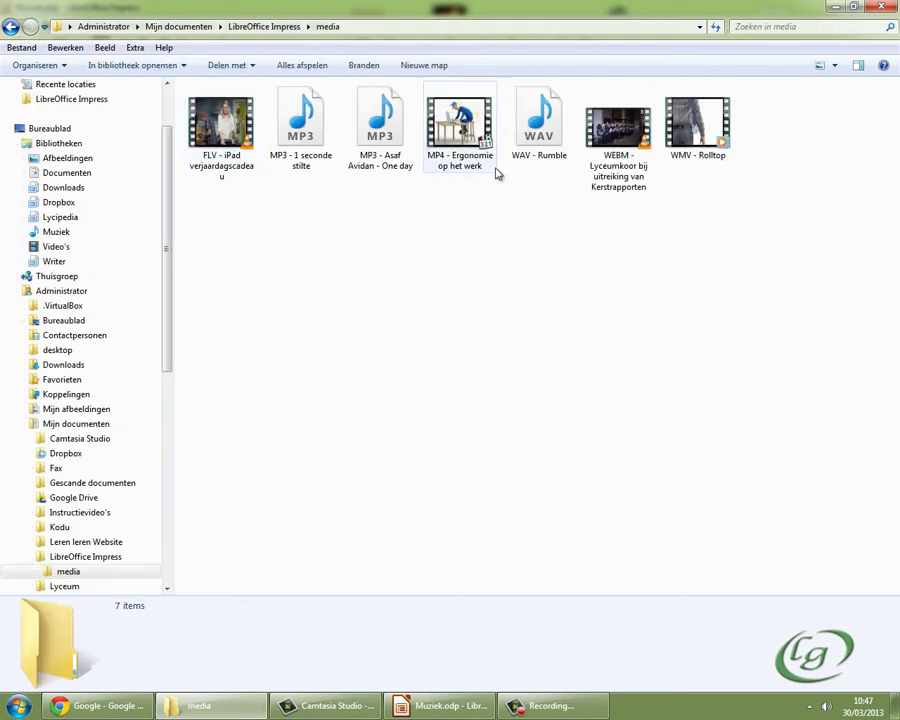
click(835, 66)
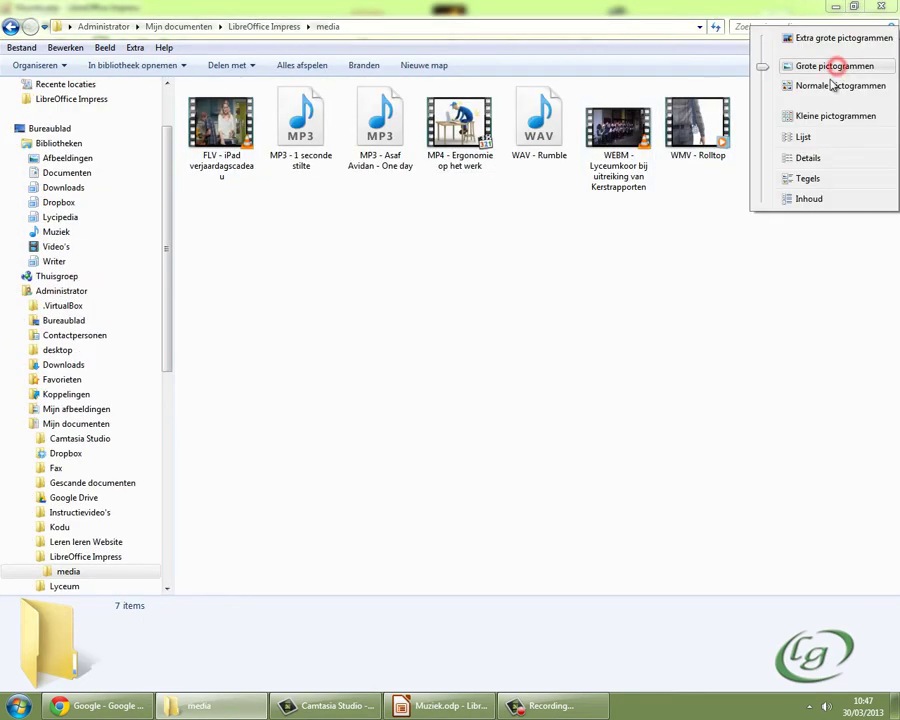
click(800, 158)
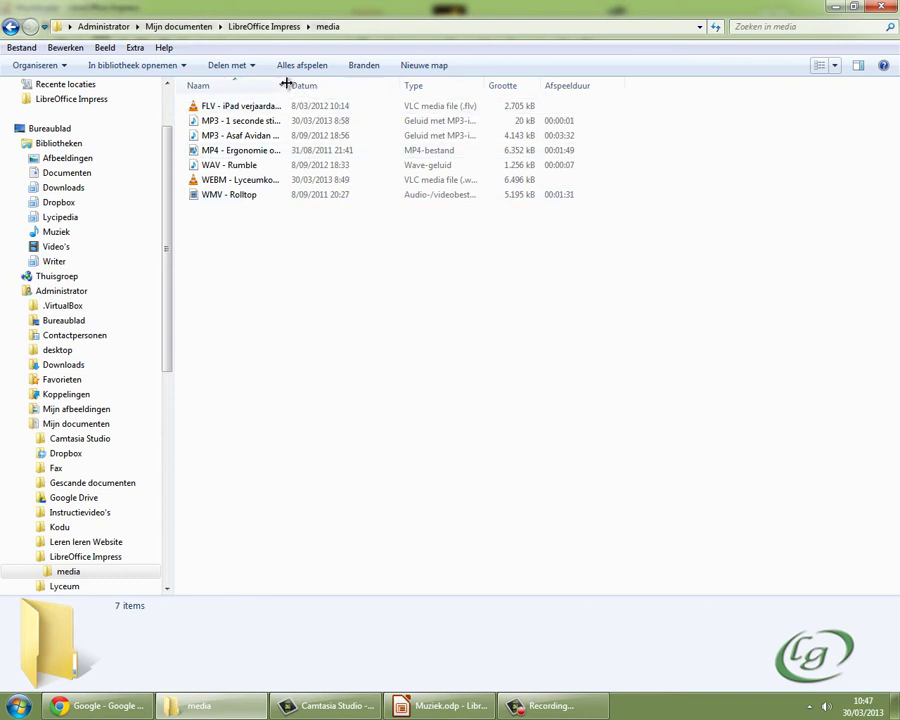
drag(287, 85, 420, 85)
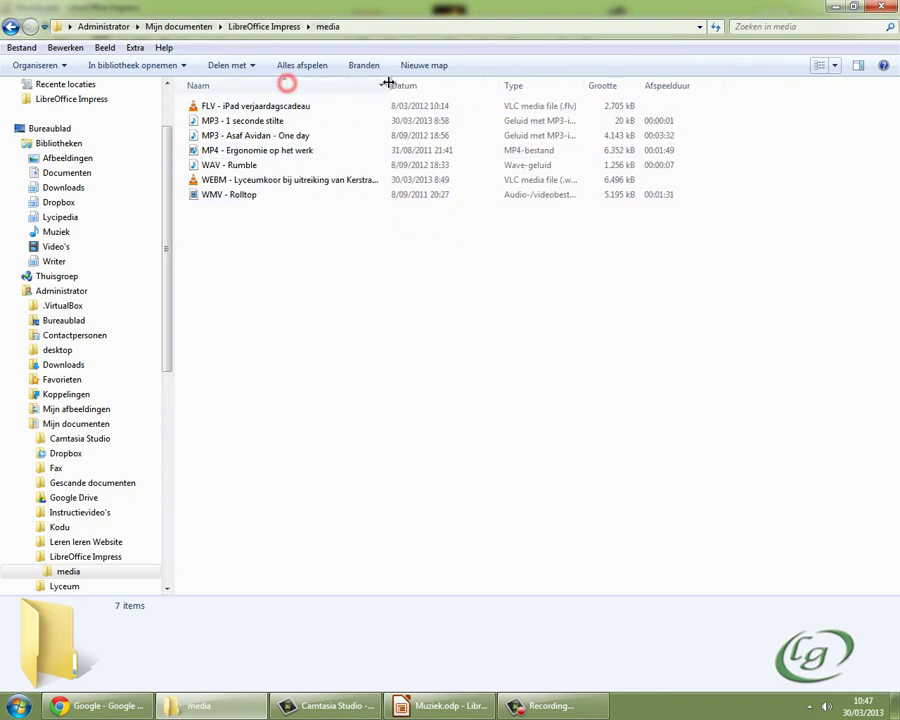
- Inspect each of the seven media files, widen the Type column, and return to Muziek.odp
click(213, 108)
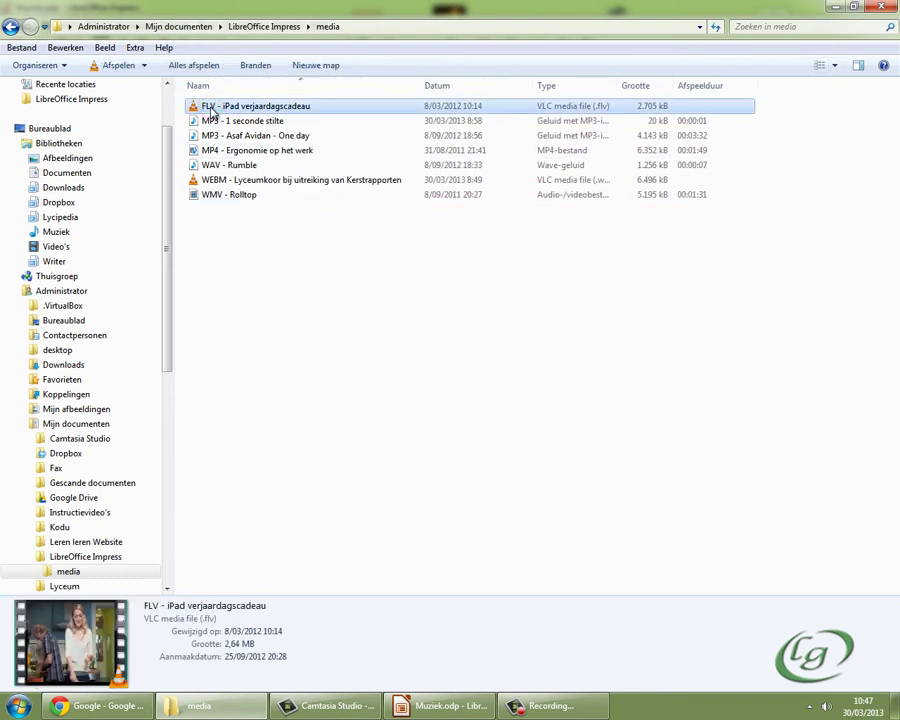
click(209, 120)
click(209, 135)
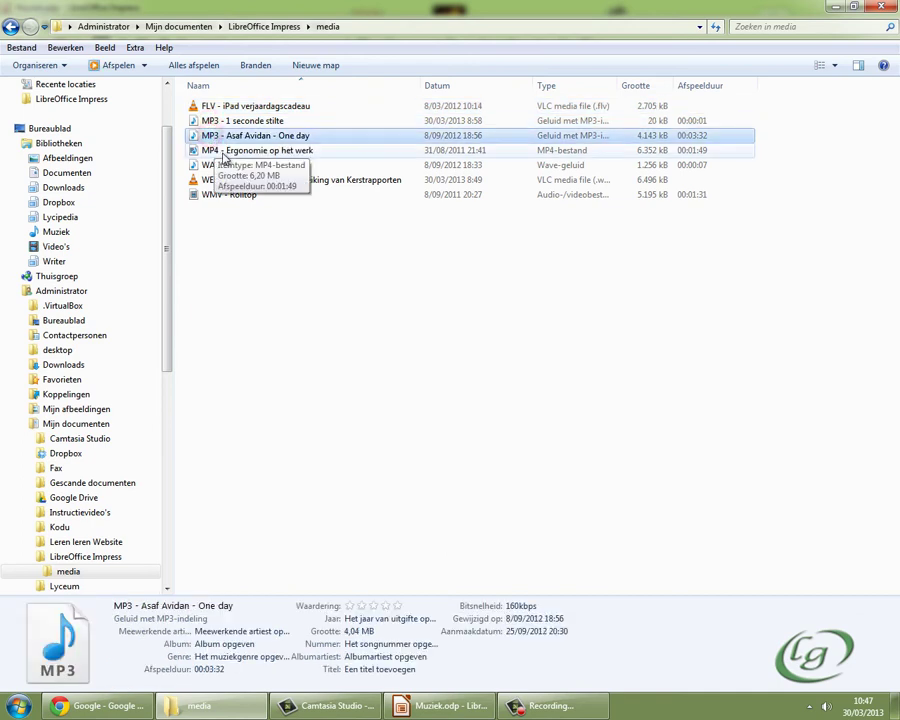
click(216, 152)
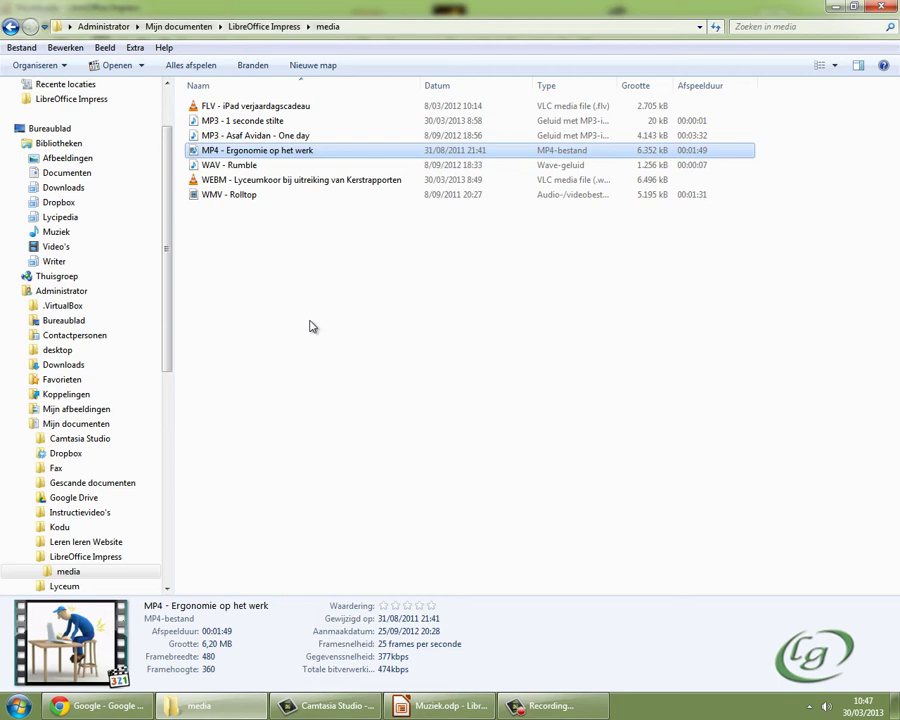
click(211, 166)
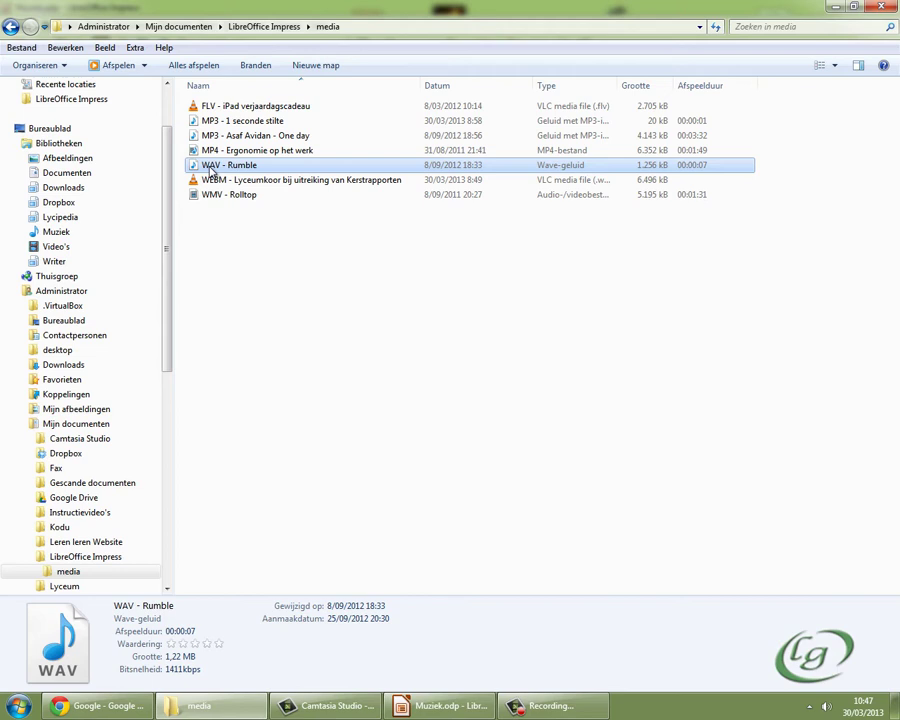
click(222, 181)
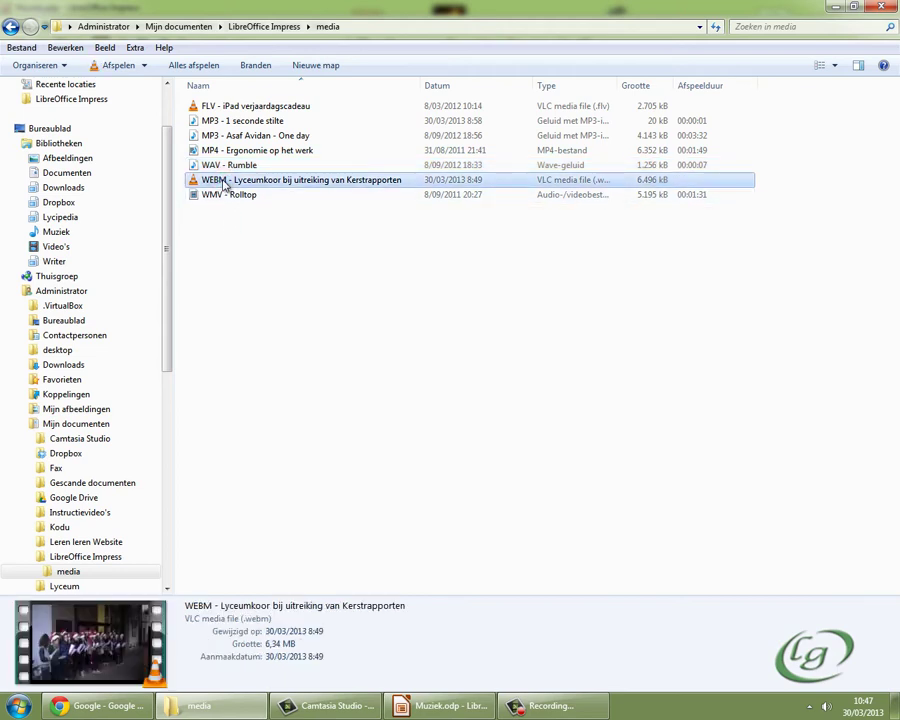
click(228, 196)
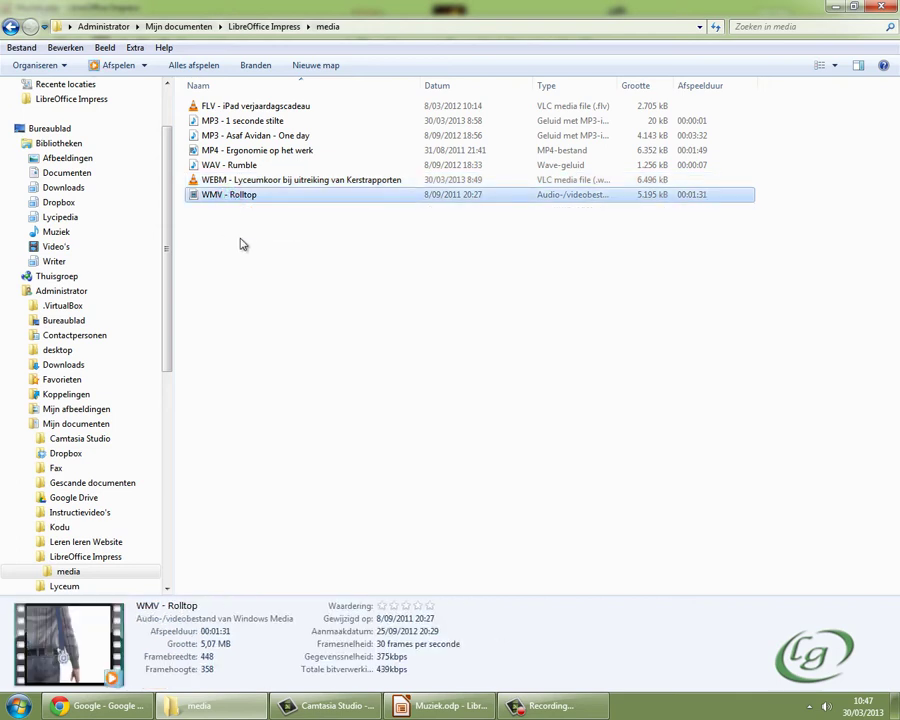
drag(619, 85, 697, 86)
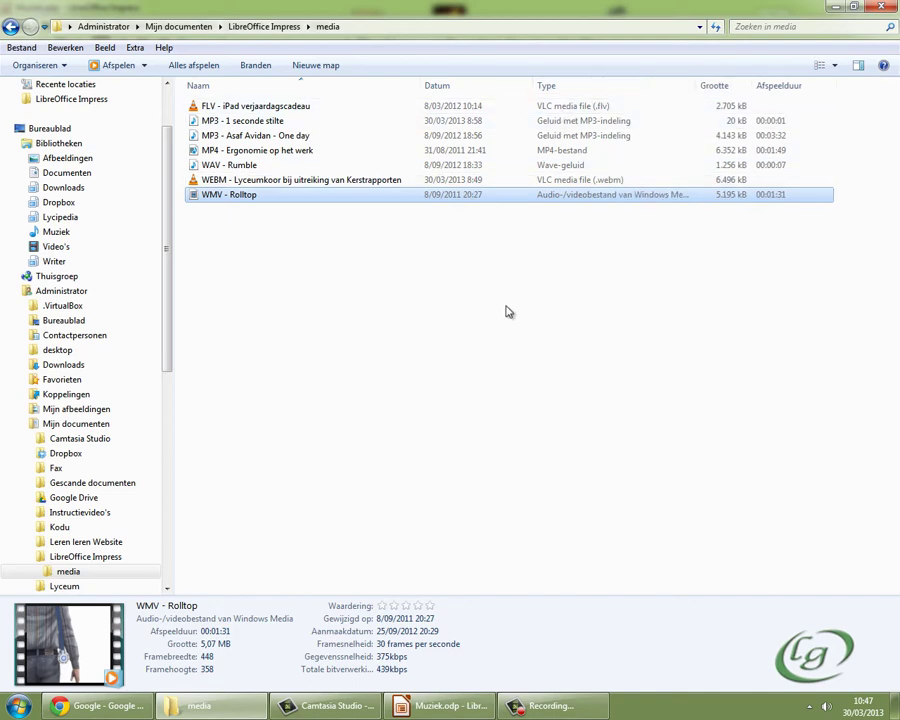
click(455, 706)
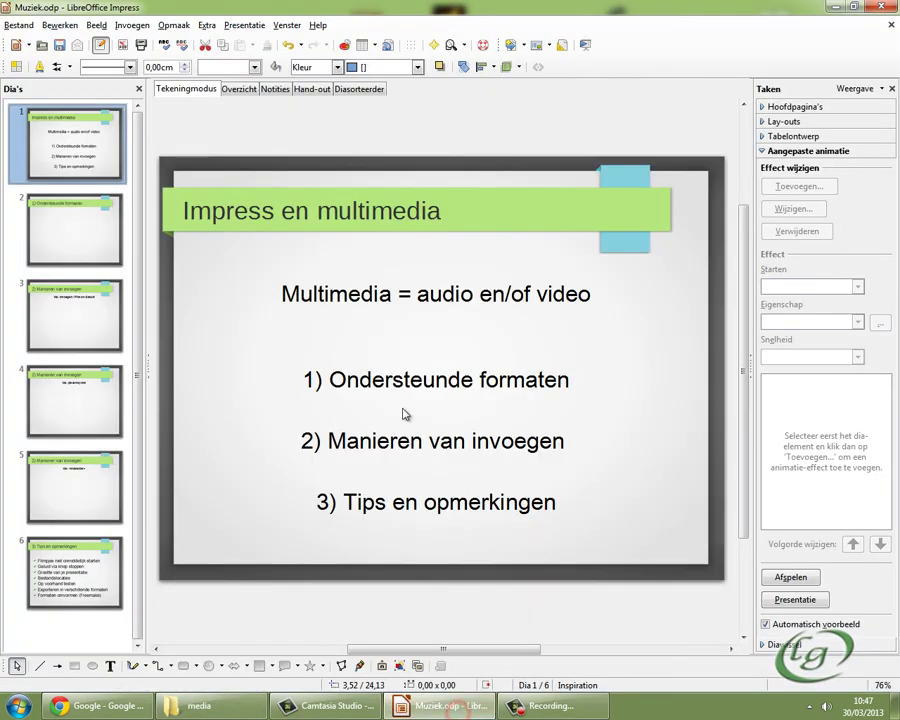
- Add a trial slide 7, delete it again, and return to slide 2
click(78, 230)
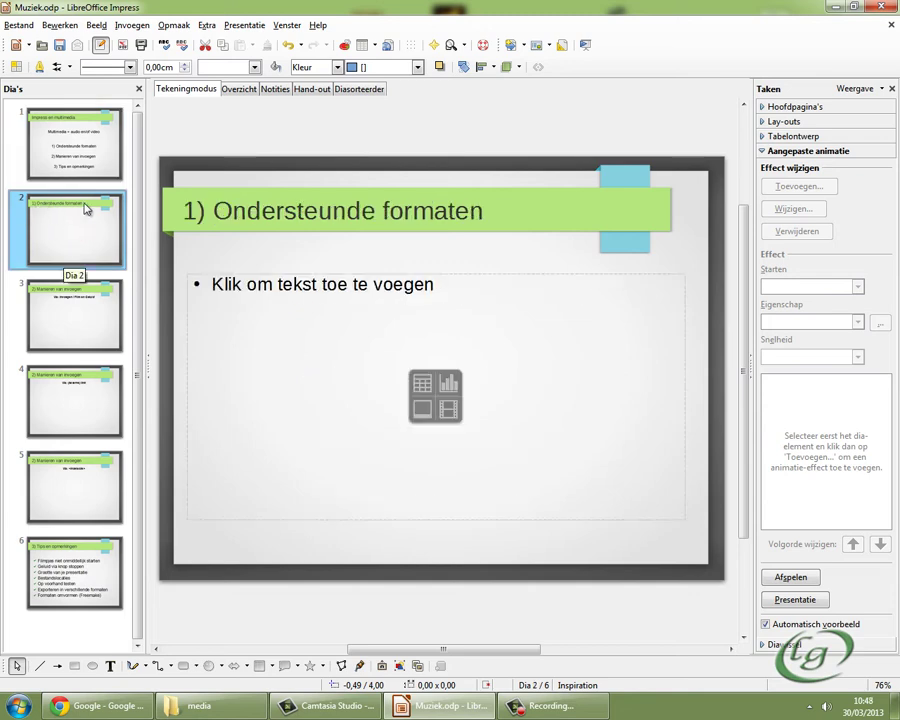
right_click(87, 628)
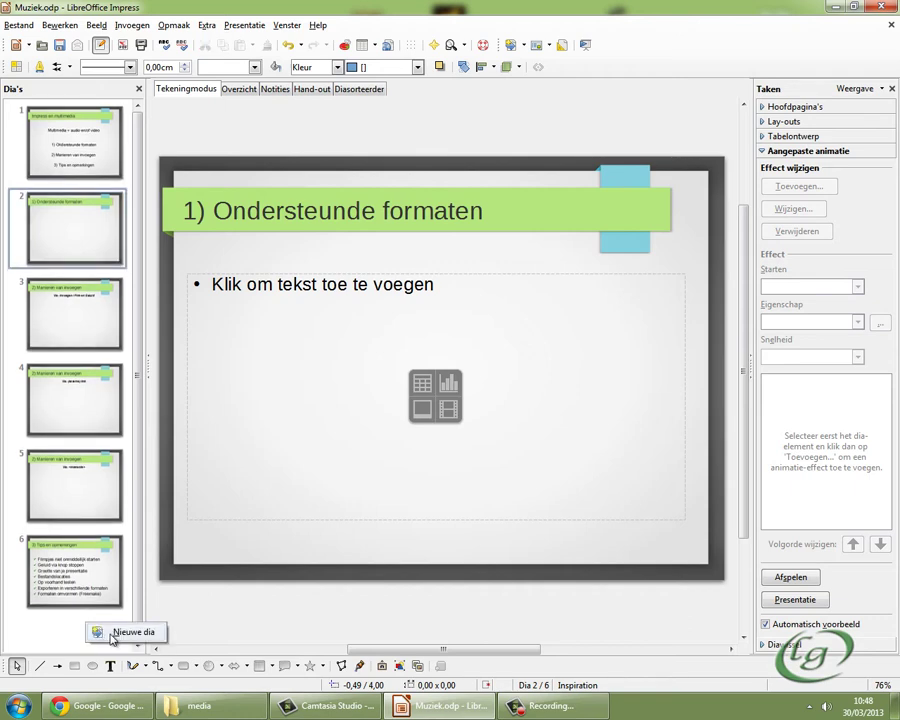
click(130, 632)
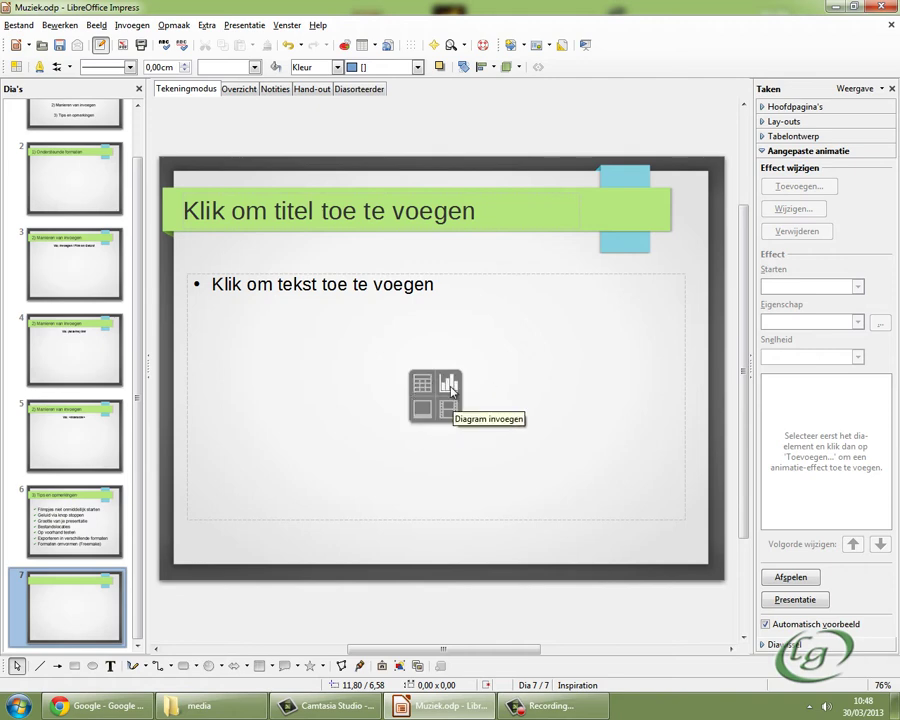
right_click(72, 610)
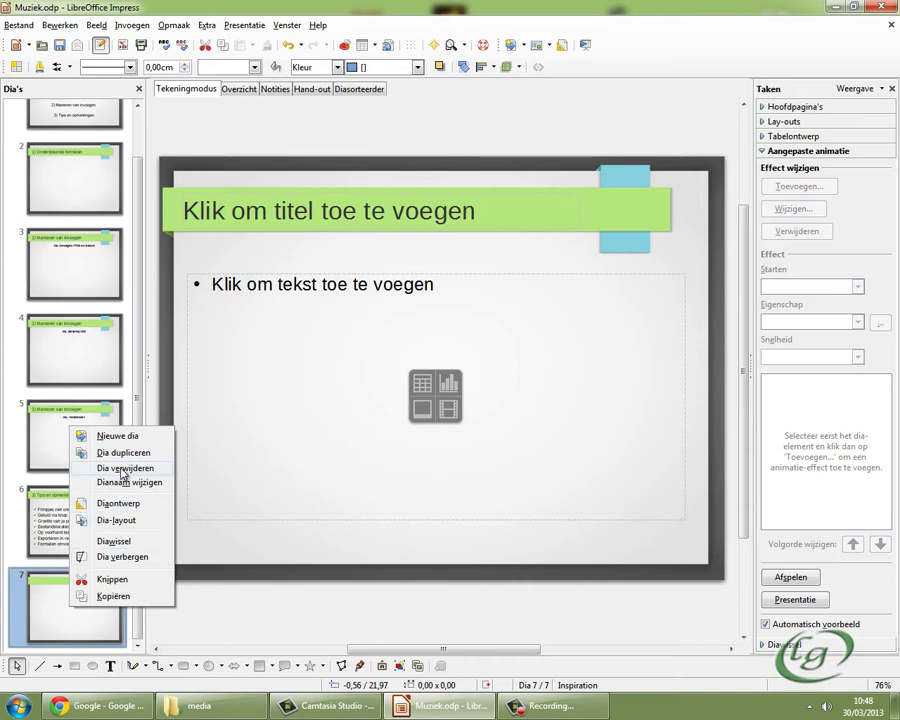
click(124, 467)
click(75, 223)
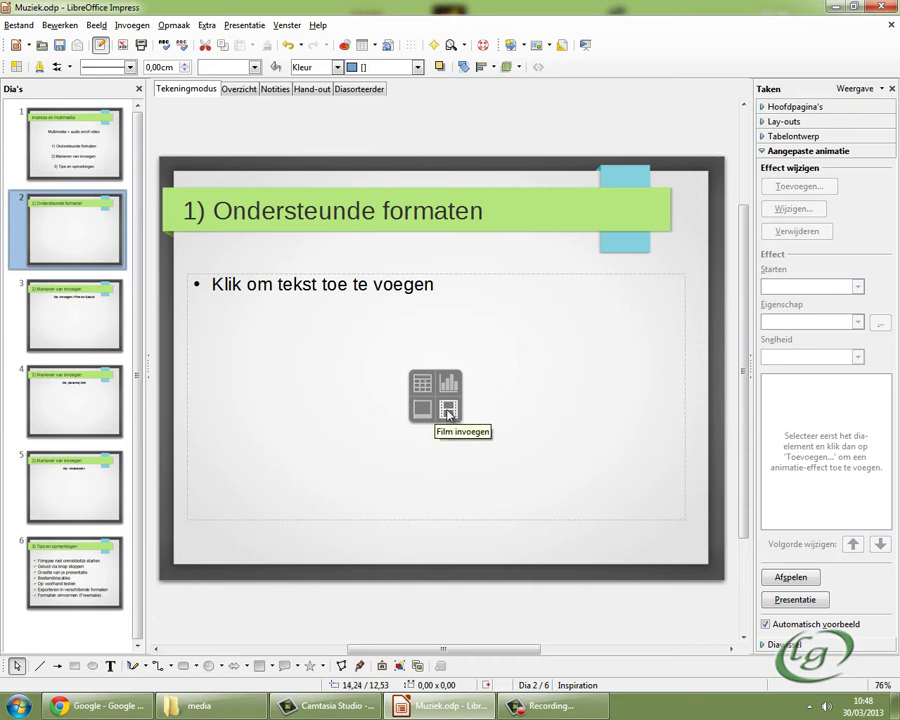
- Start inserting media on slide 2 and browse into the LibreOffice Impress media folder
click(448, 411)
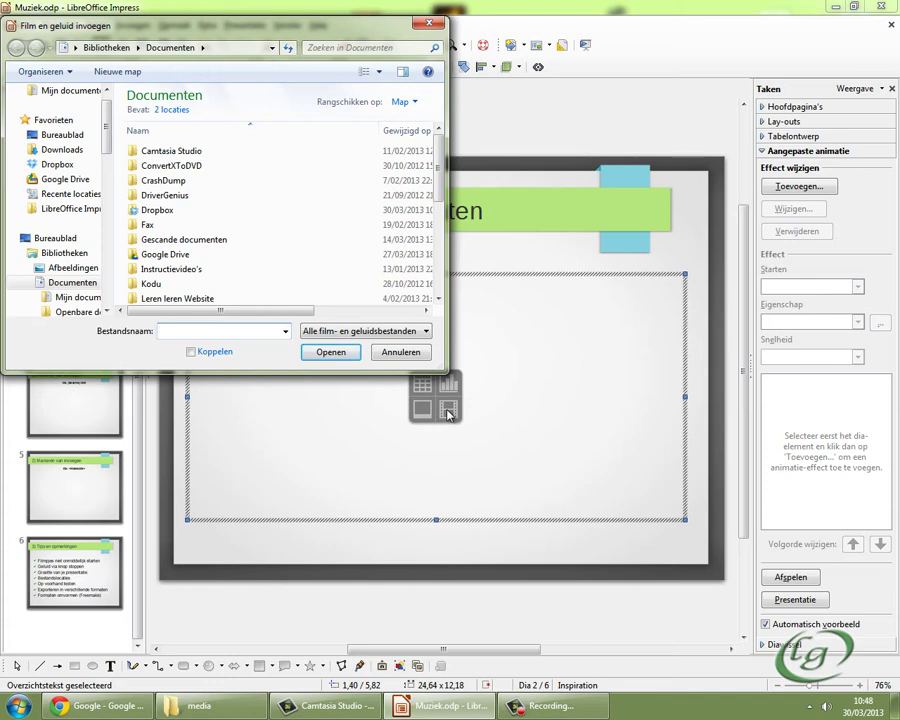
click(37, 120)
click(64, 208)
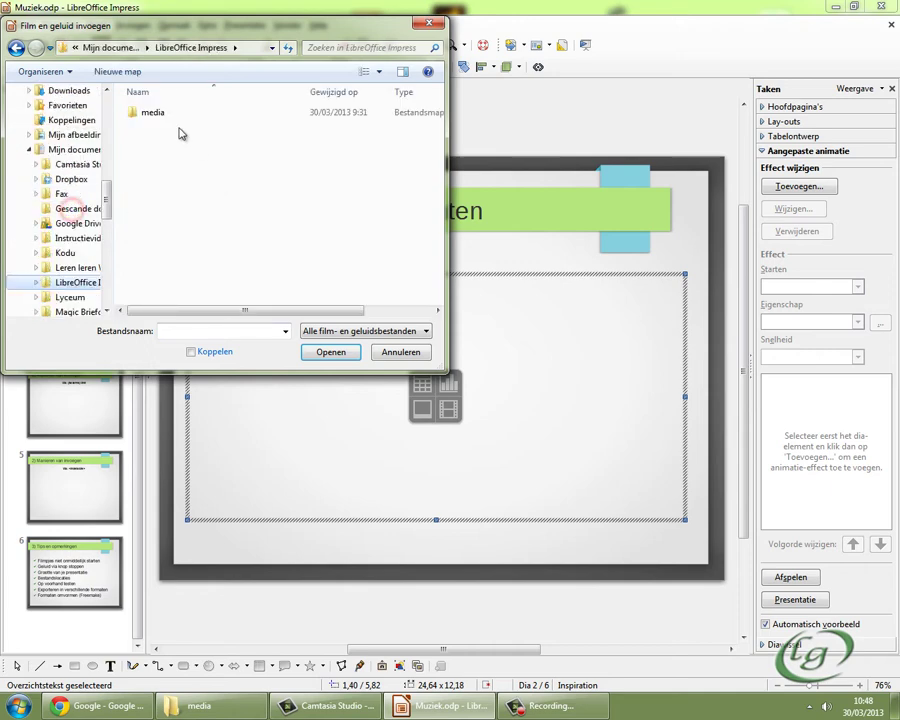
click(145, 115)
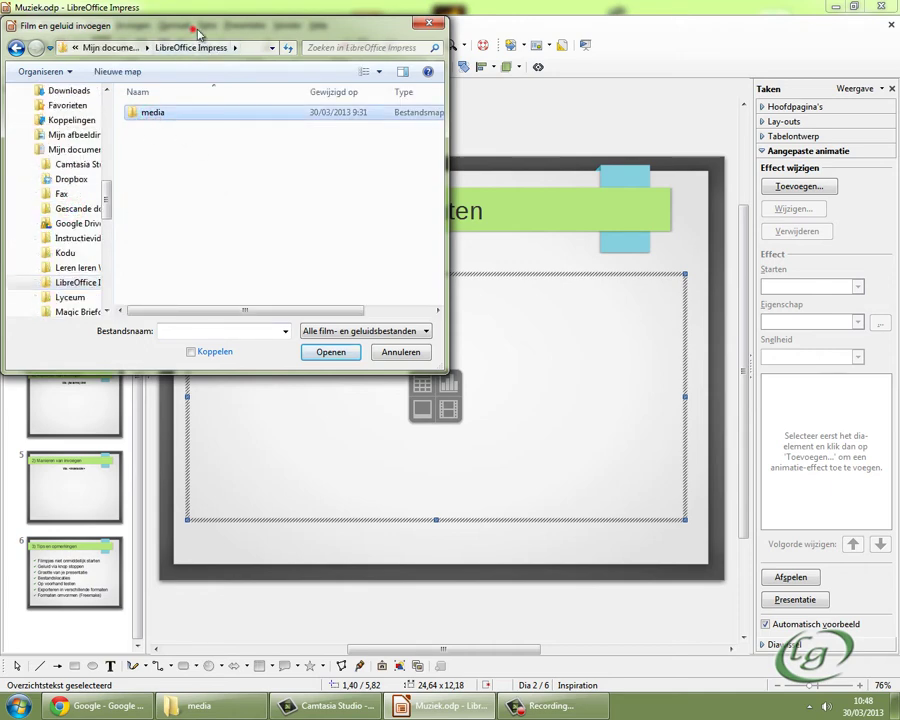
drag(193, 28, 380, 100)
click(538, 397)
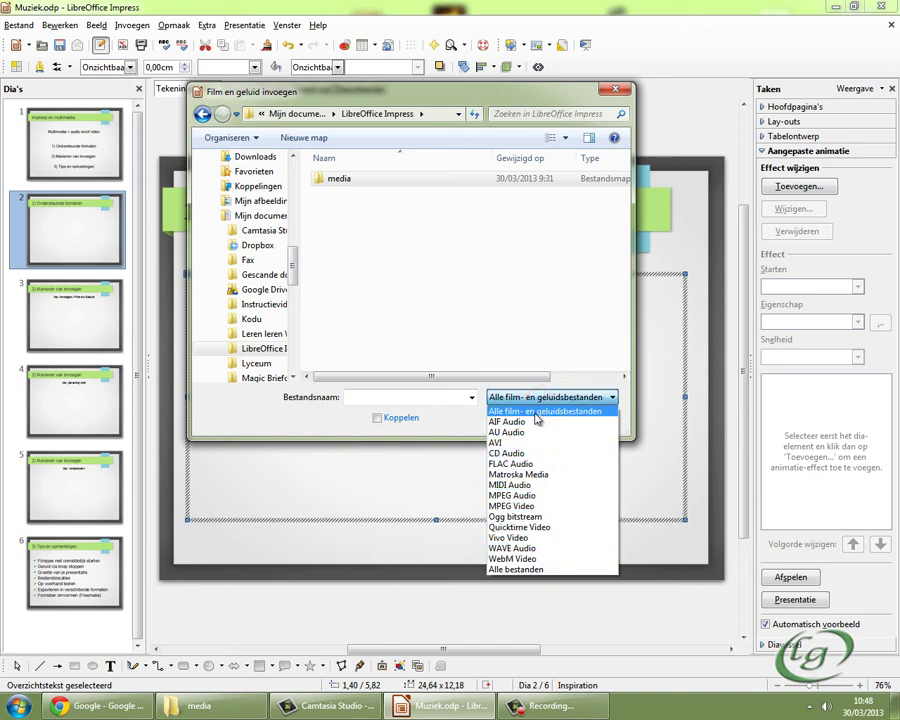
click(535, 411)
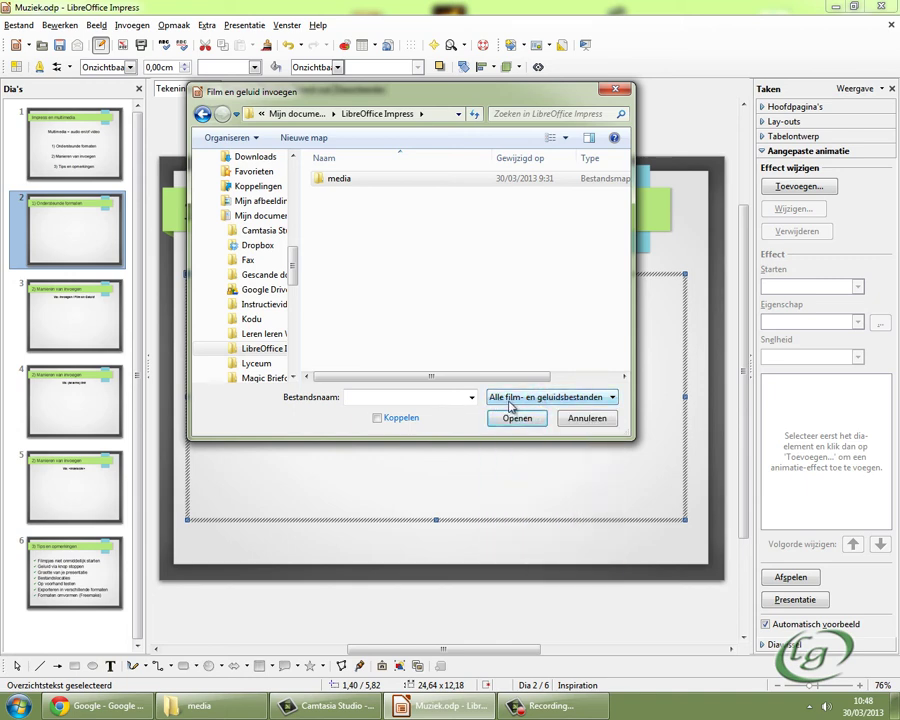
double_click(337, 180)
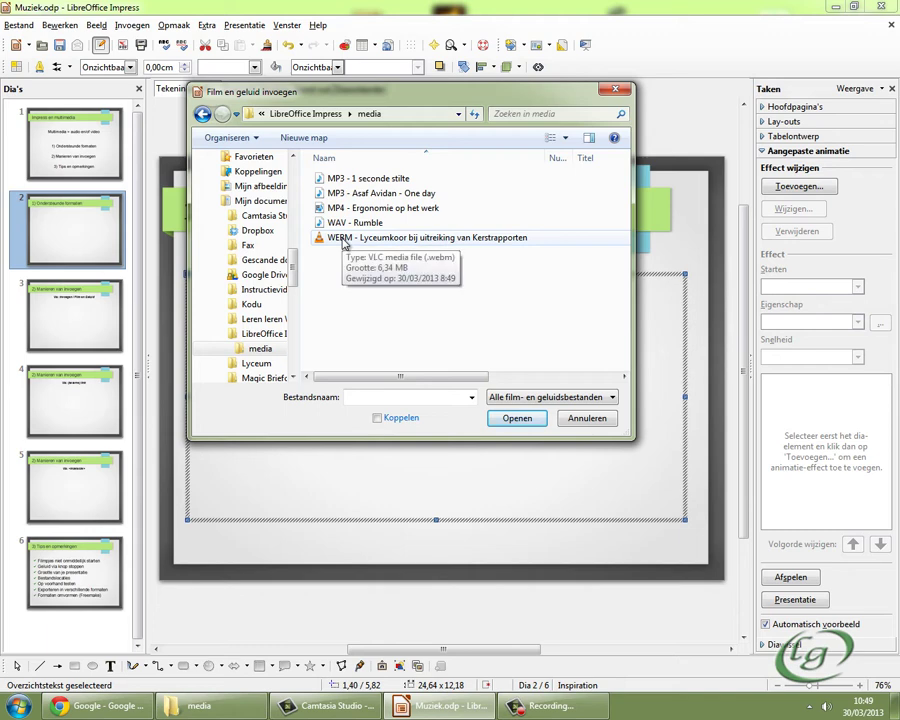
- Show all file types in the picker, check the WMV and FLV files, and widen the dialog
click(530, 397)
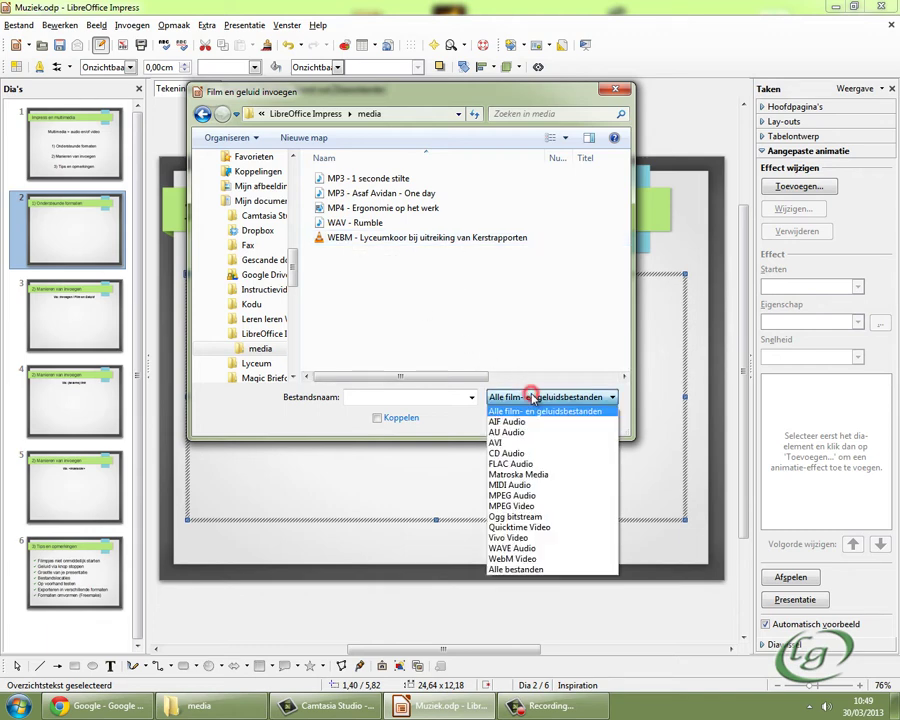
click(514, 569)
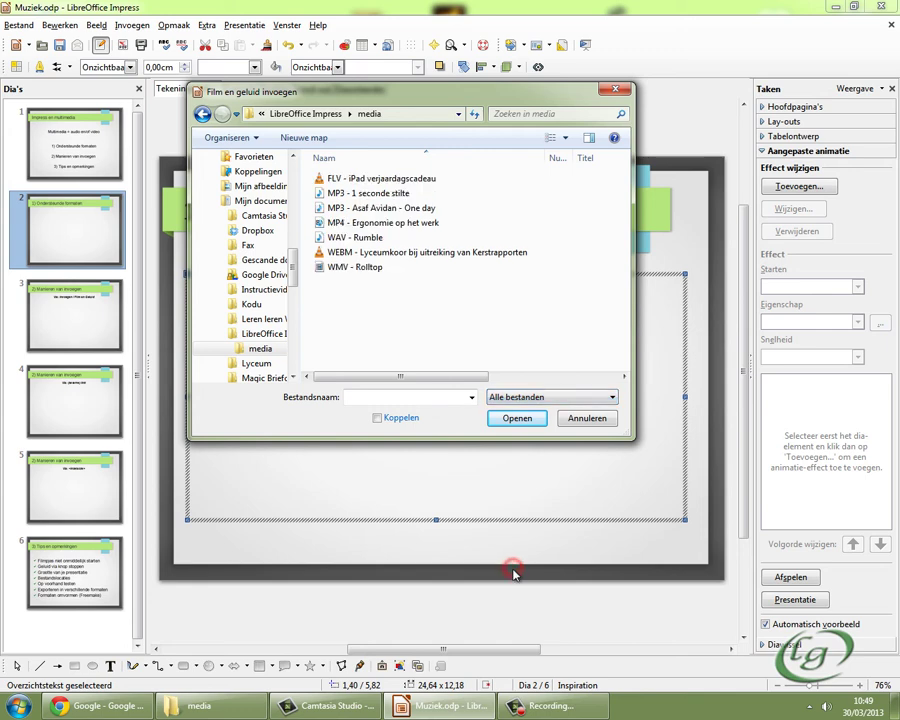
click(340, 268)
click(337, 179)
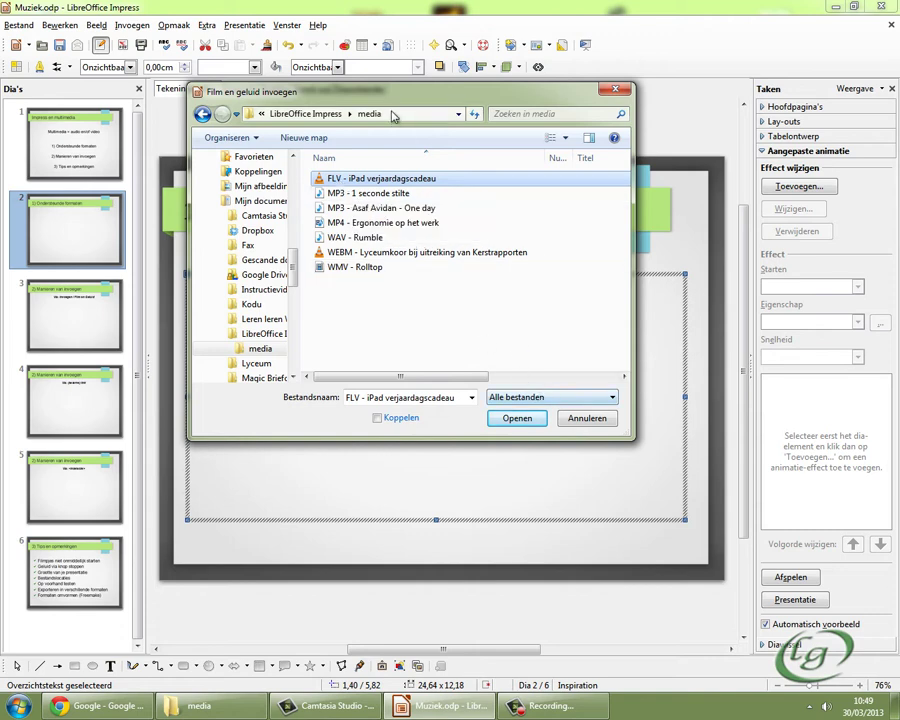
drag(383, 93, 205, 50)
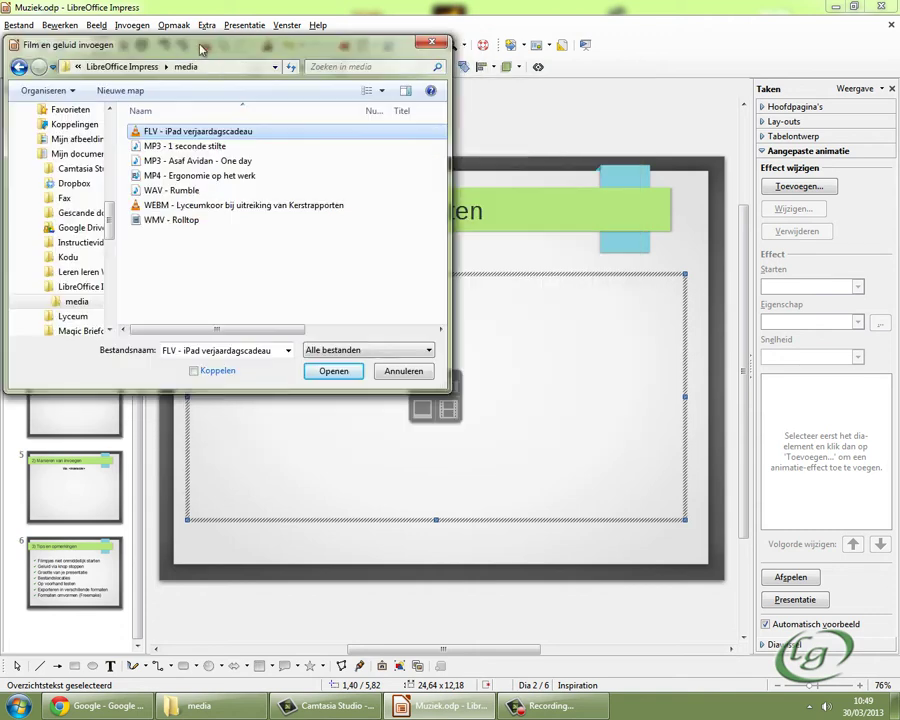
click(360, 350)
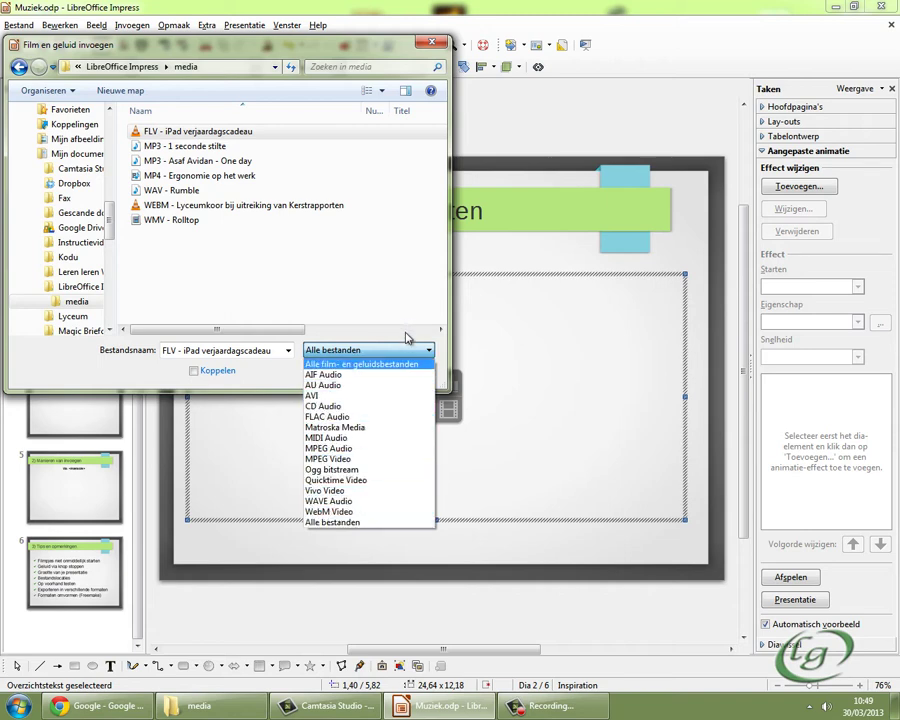
click(405, 332)
drag(447, 358, 684, 358)
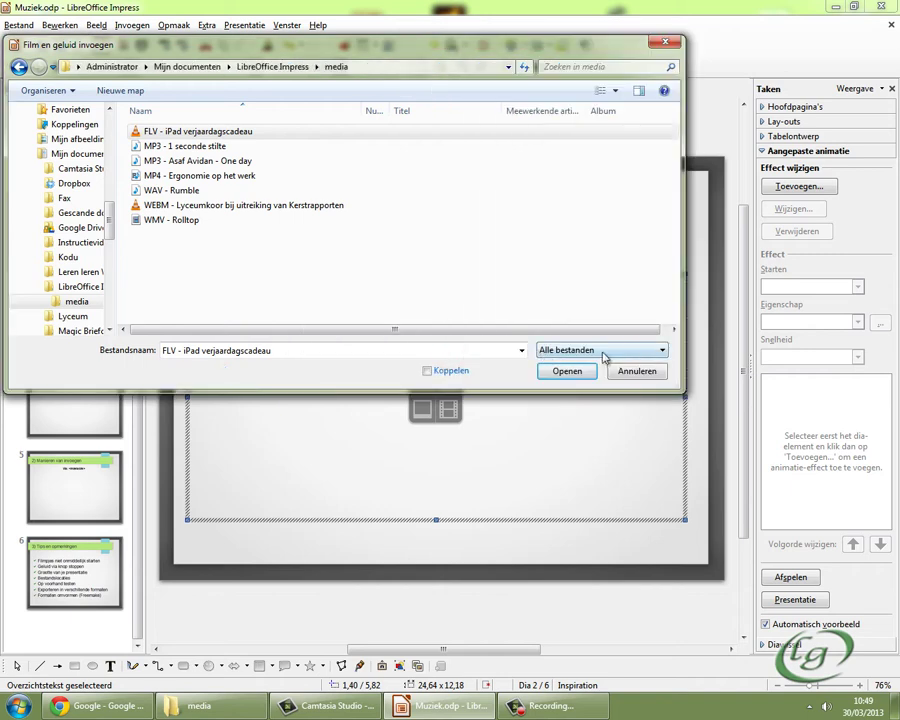
- Filter to film and sound files and insert the WEBM Lyceumkoor video
click(604, 350)
click(590, 374)
click(648, 348)
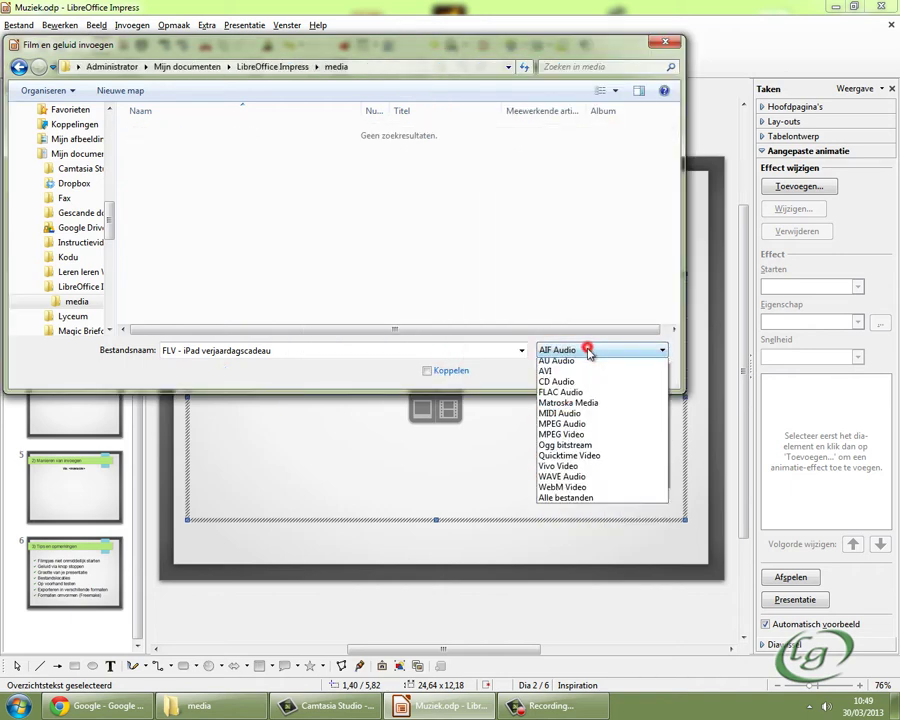
click(589, 365)
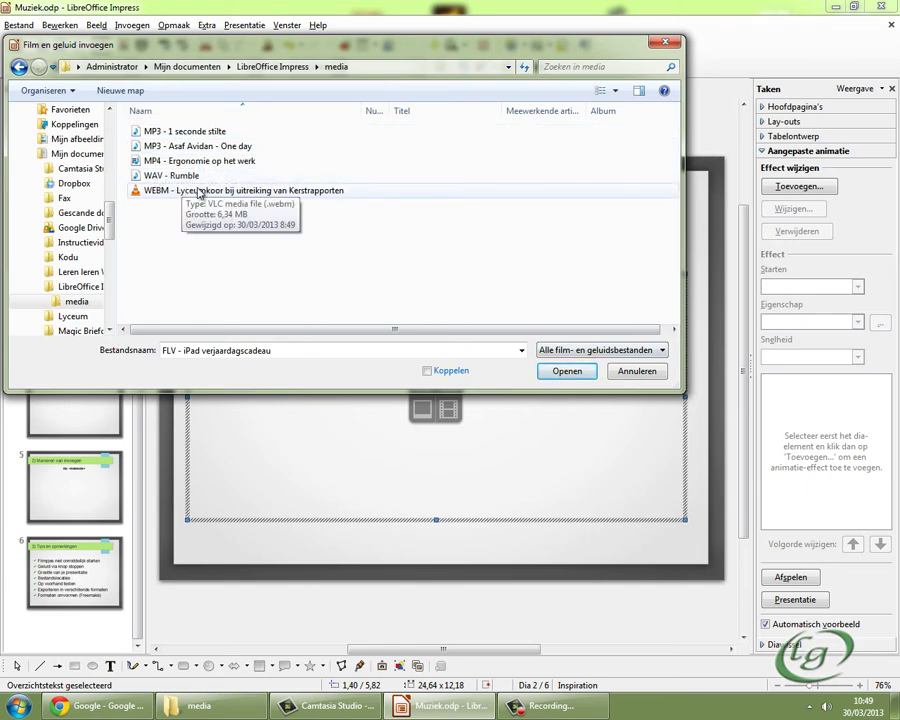
click(172, 132)
click(175, 146)
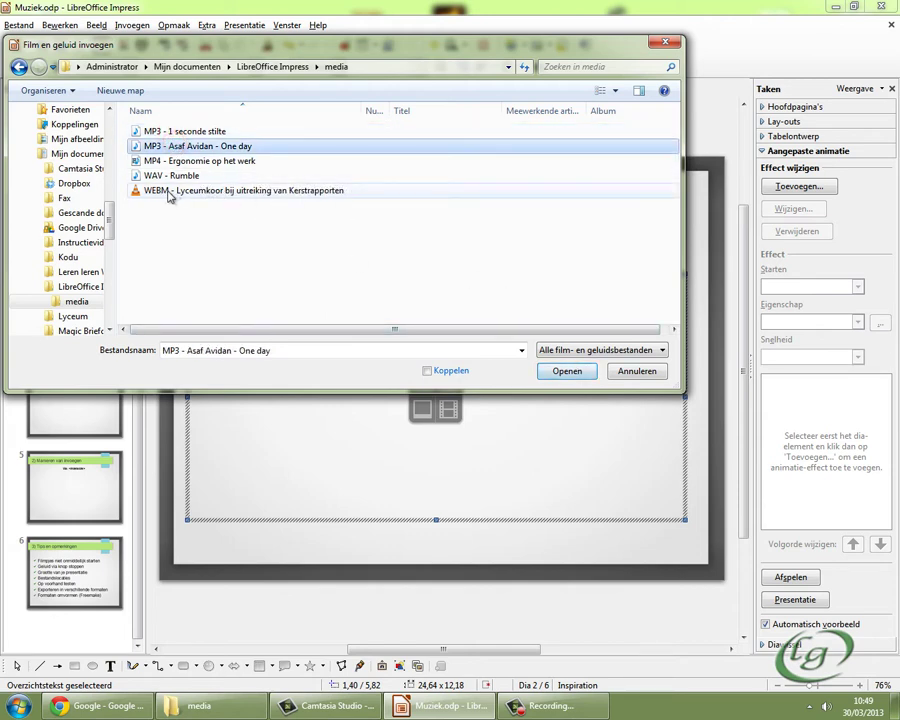
click(211, 192)
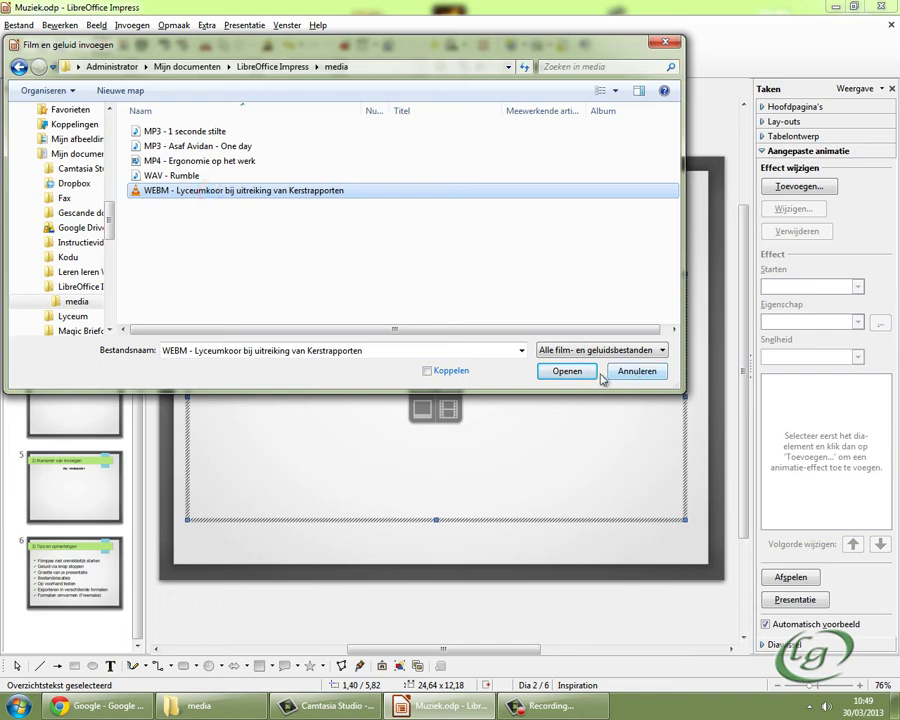
click(584, 377)
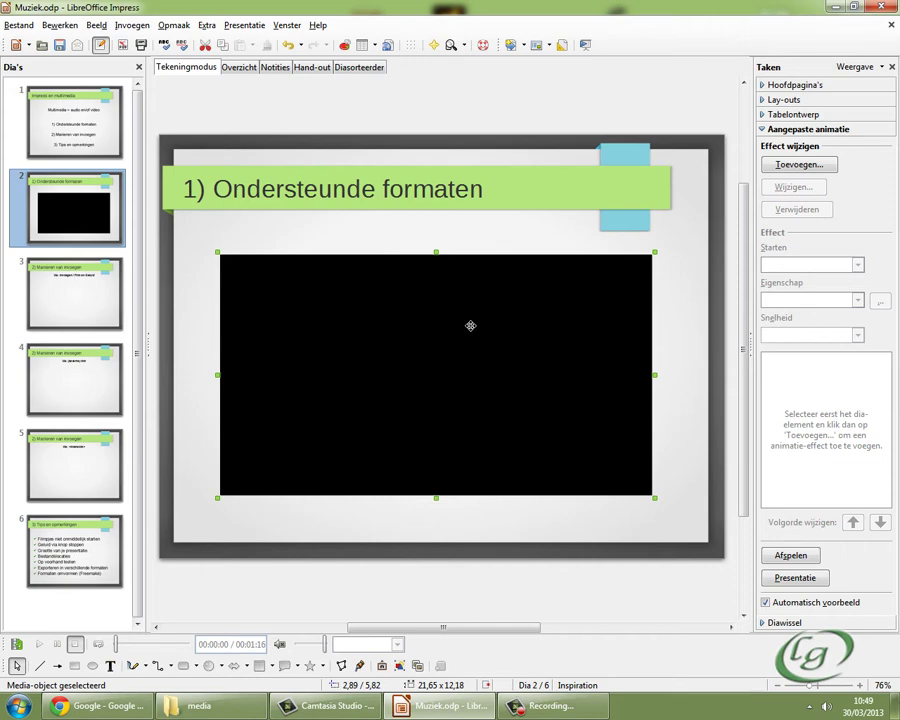
click(240, 25)
click(250, 46)
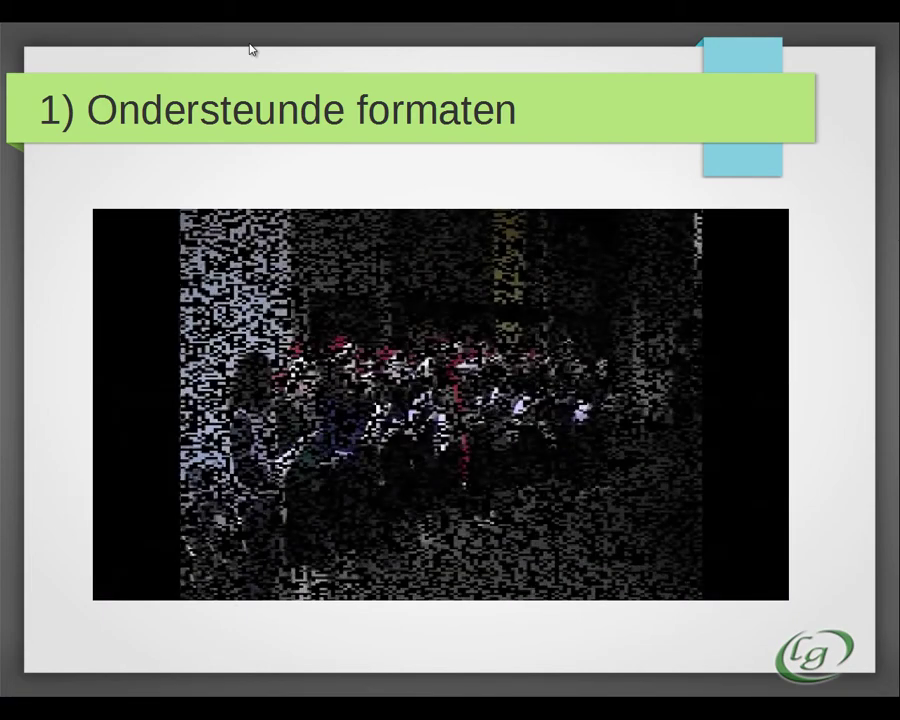
key(Escape)
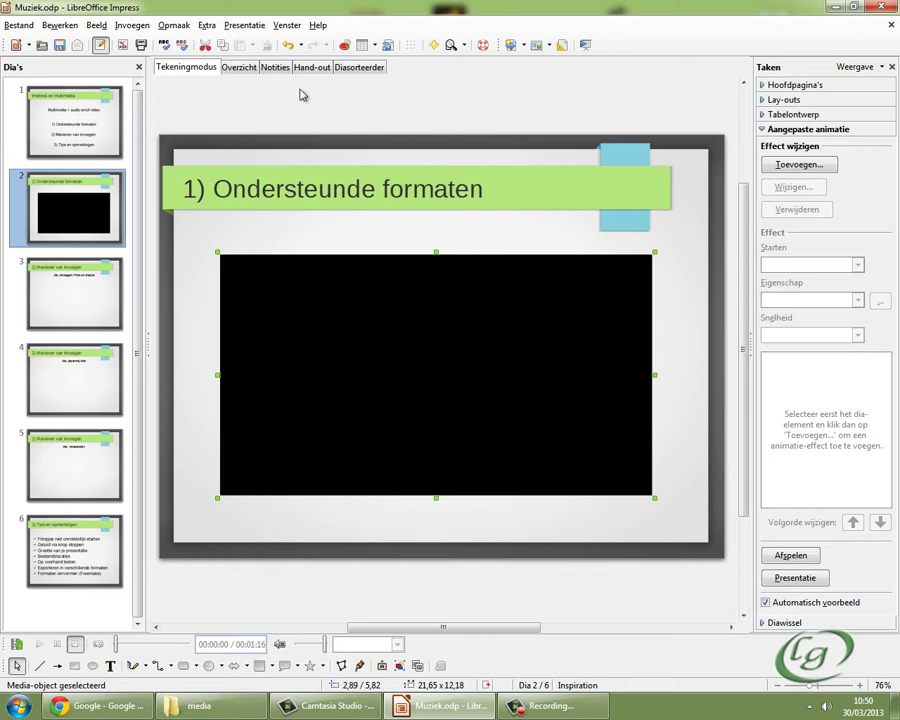
- Undo the WEBM video and insert the FLV 'iPad verjaardagscadeau' video using the all-files filter
click(288, 45)
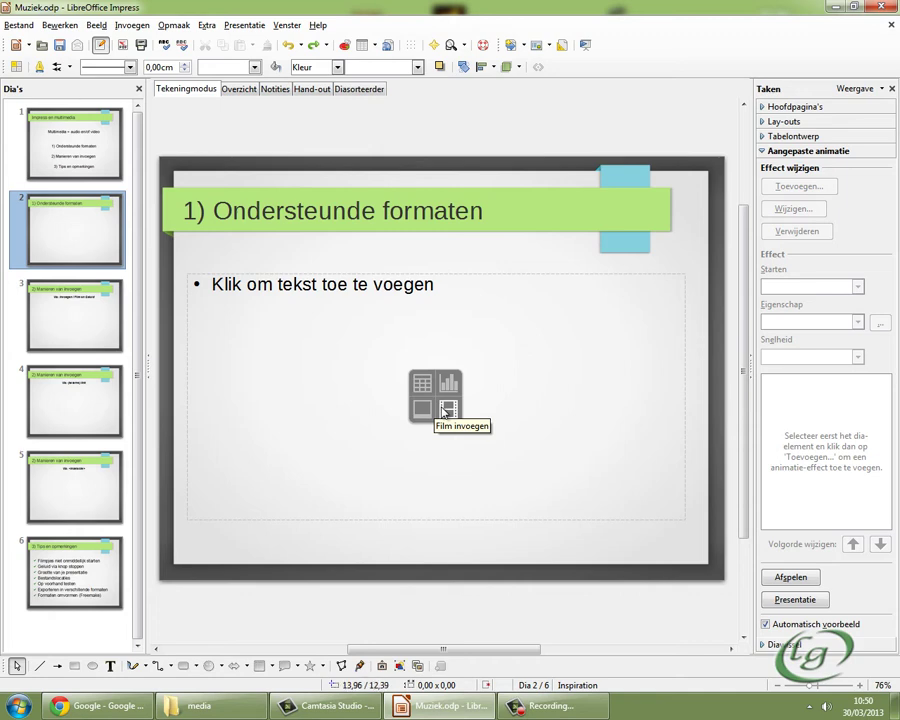
click(445, 412)
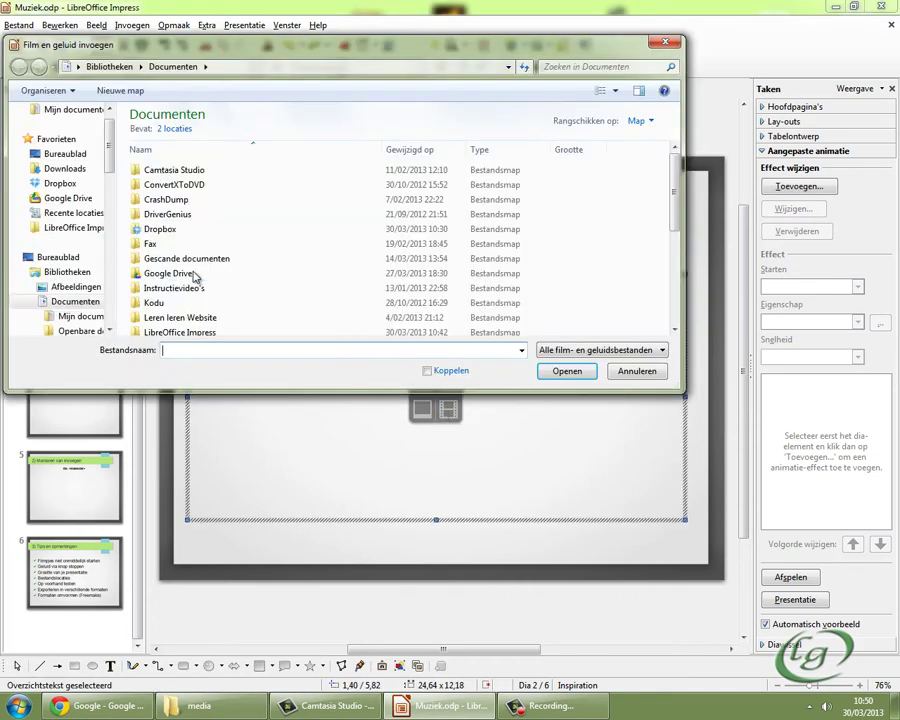
double_click(134, 130)
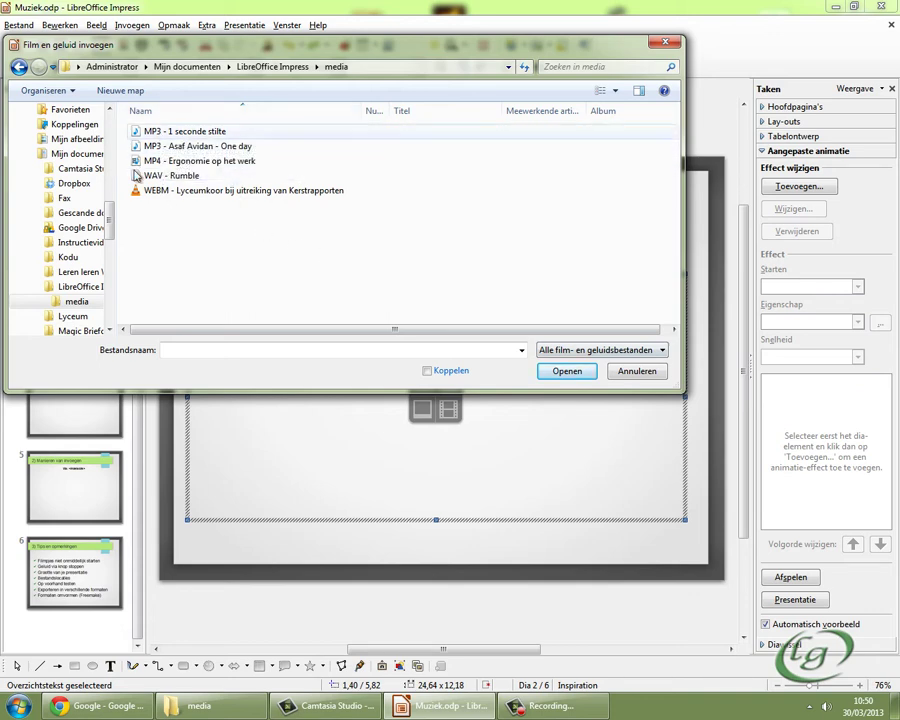
click(603, 350)
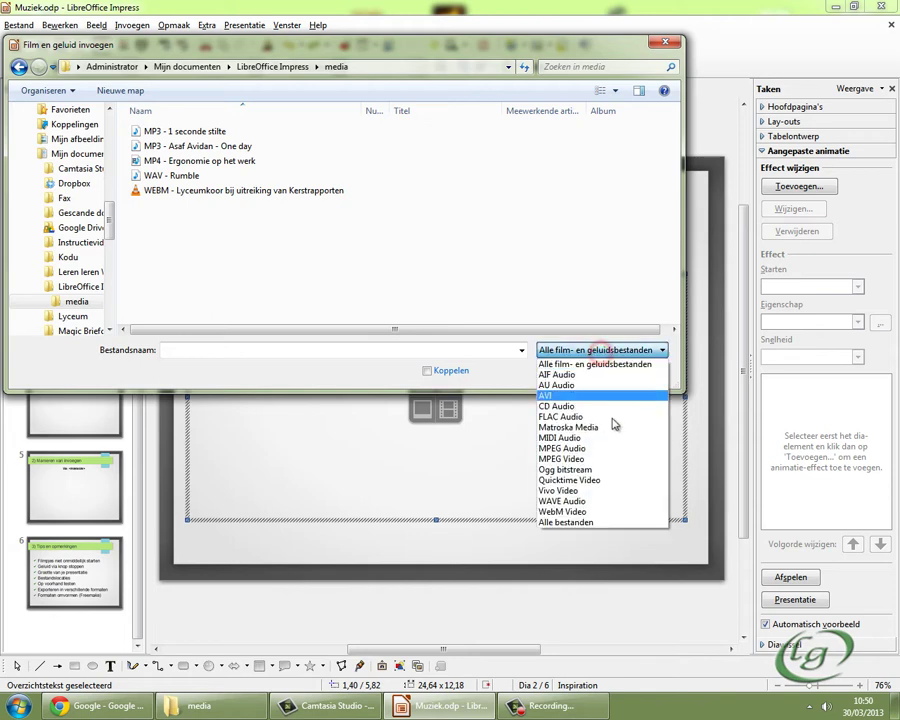
click(572, 522)
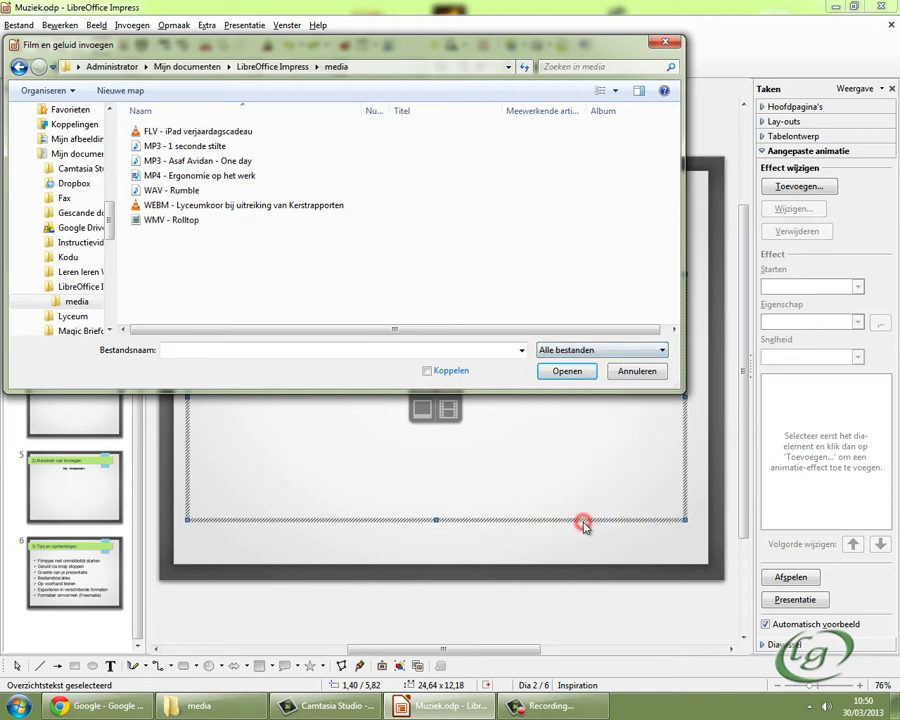
click(150, 131)
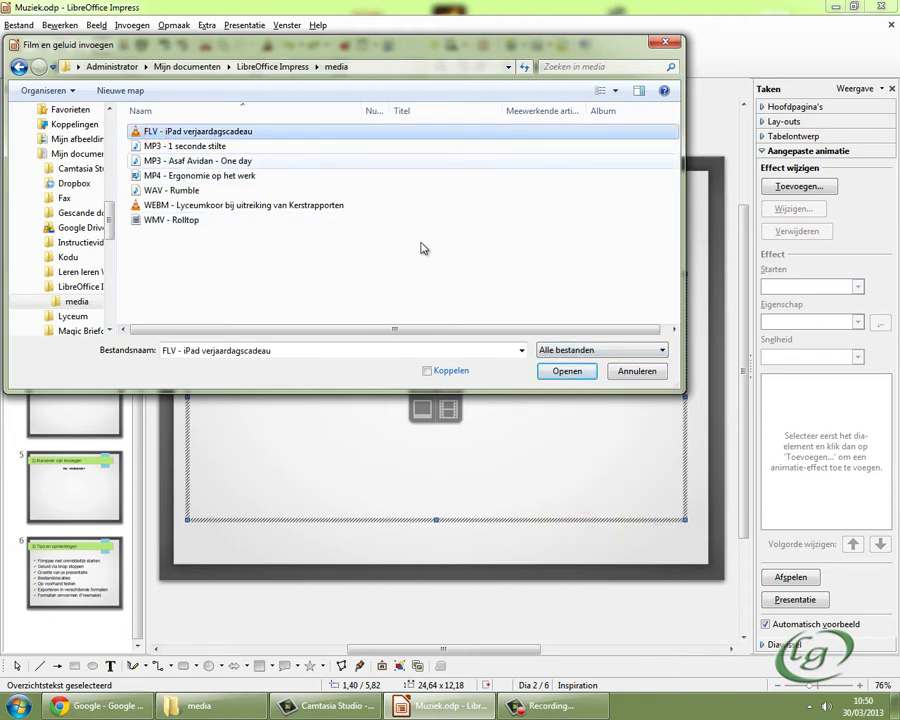
click(566, 371)
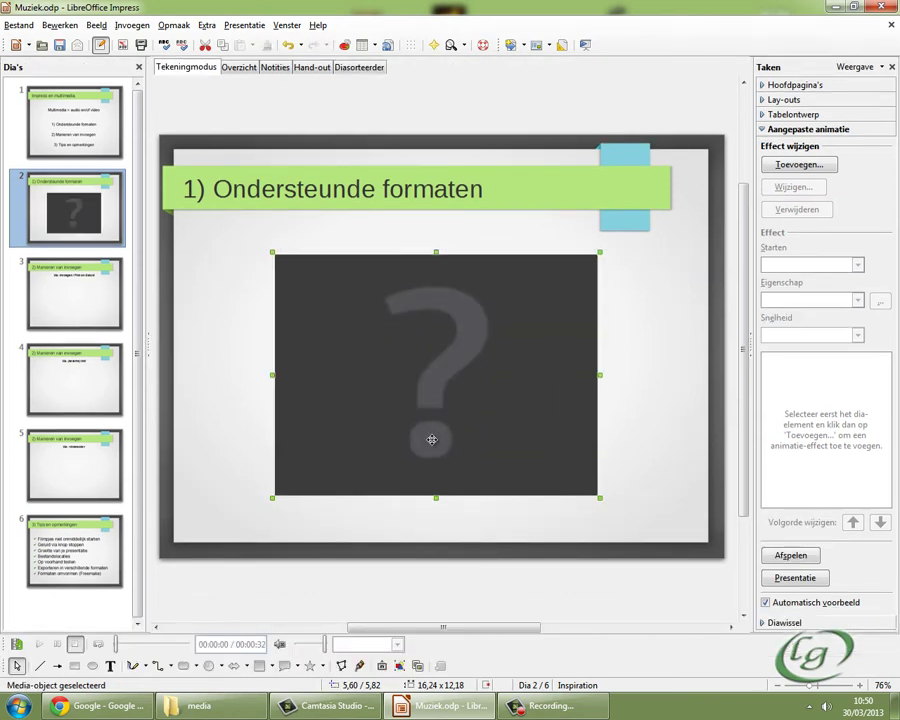
- Preview the FLV video in the slideshow, then return to editing
click(236, 25)
click(246, 44)
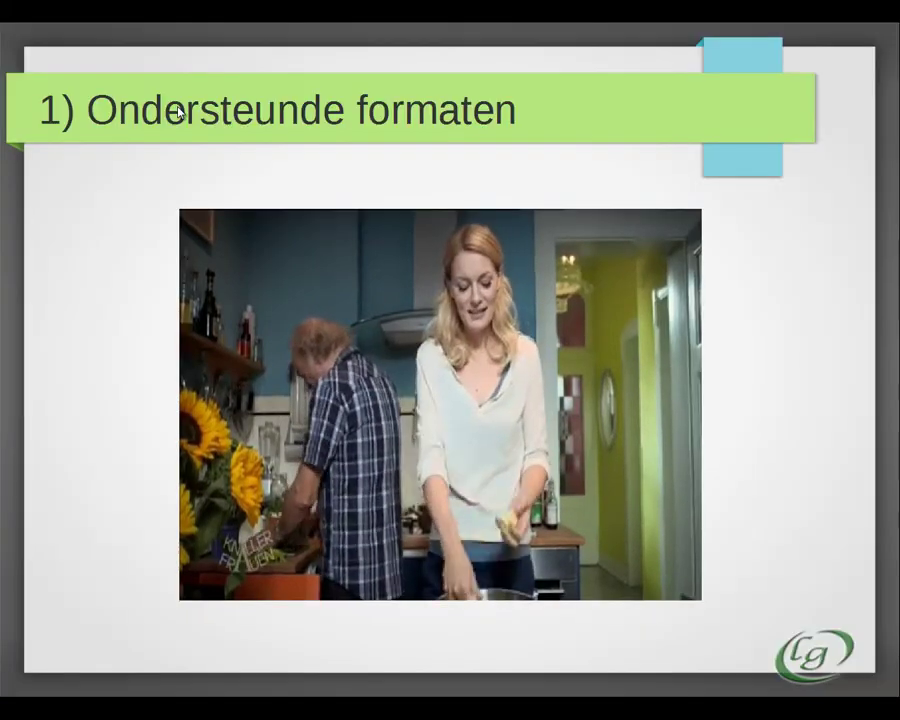
key(Escape)
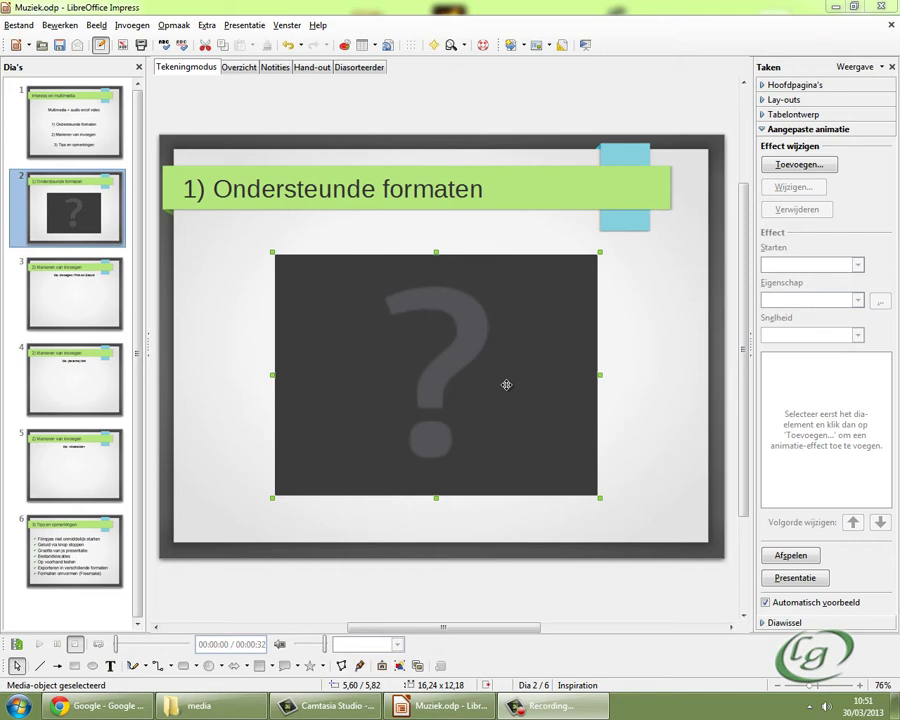
- Undo the FLV video and browse to the media folder for a new movie
click(635, 403)
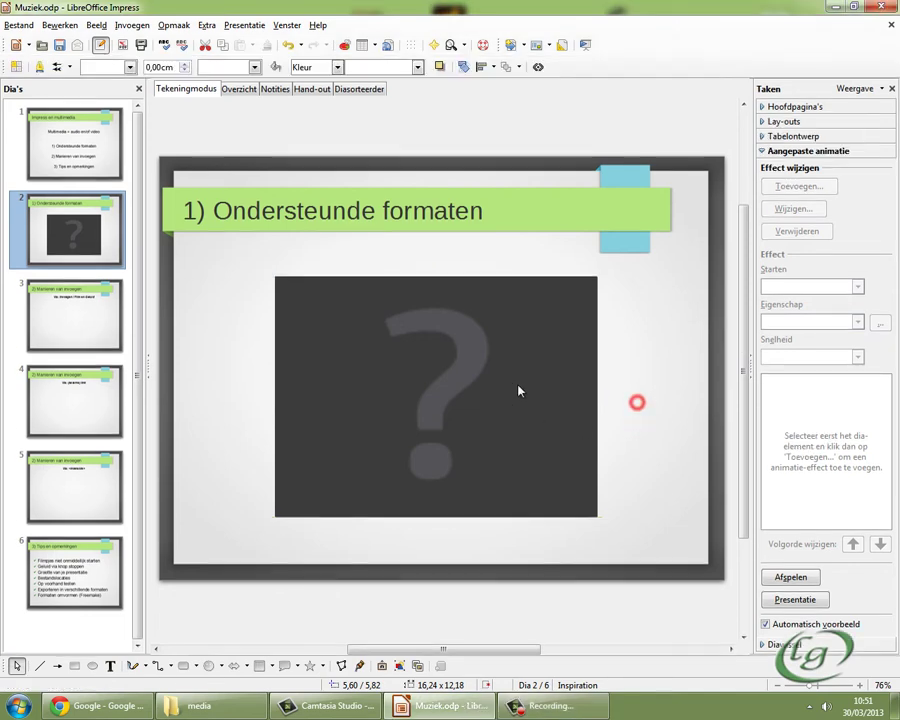
click(518, 388)
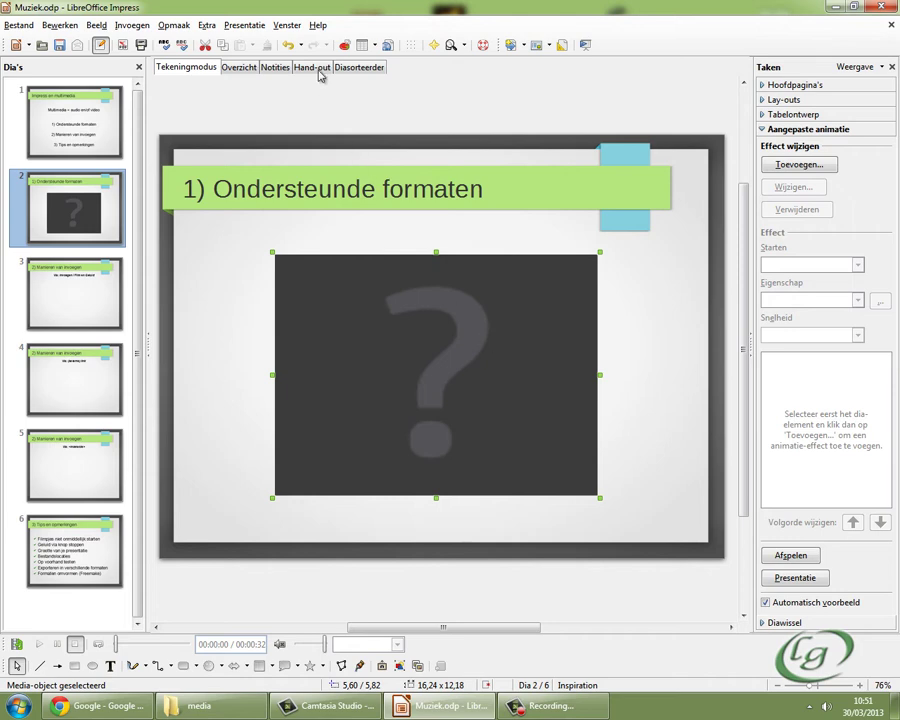
click(288, 45)
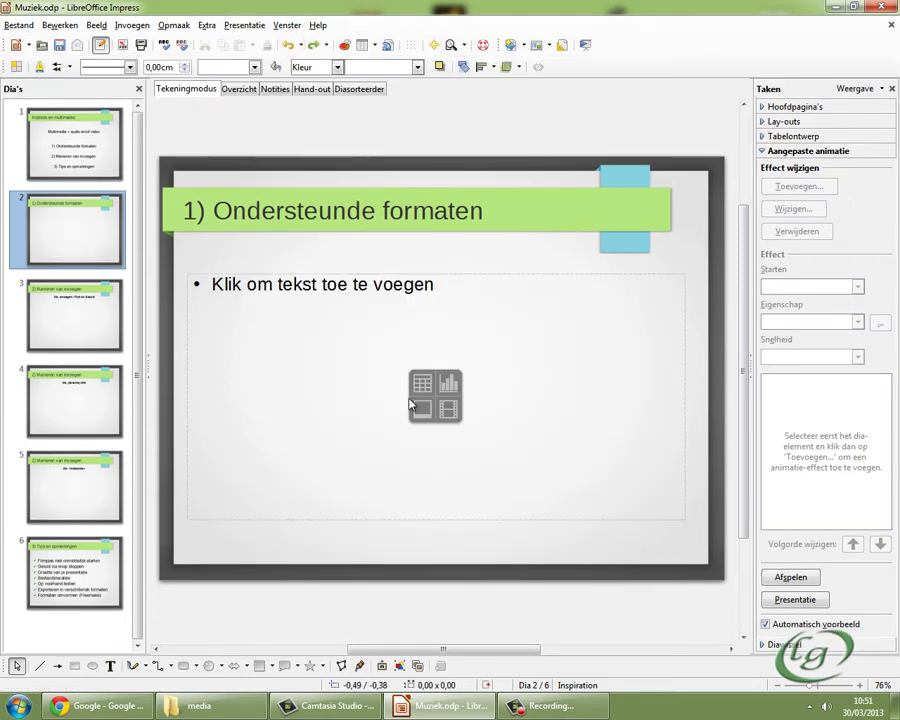
click(449, 406)
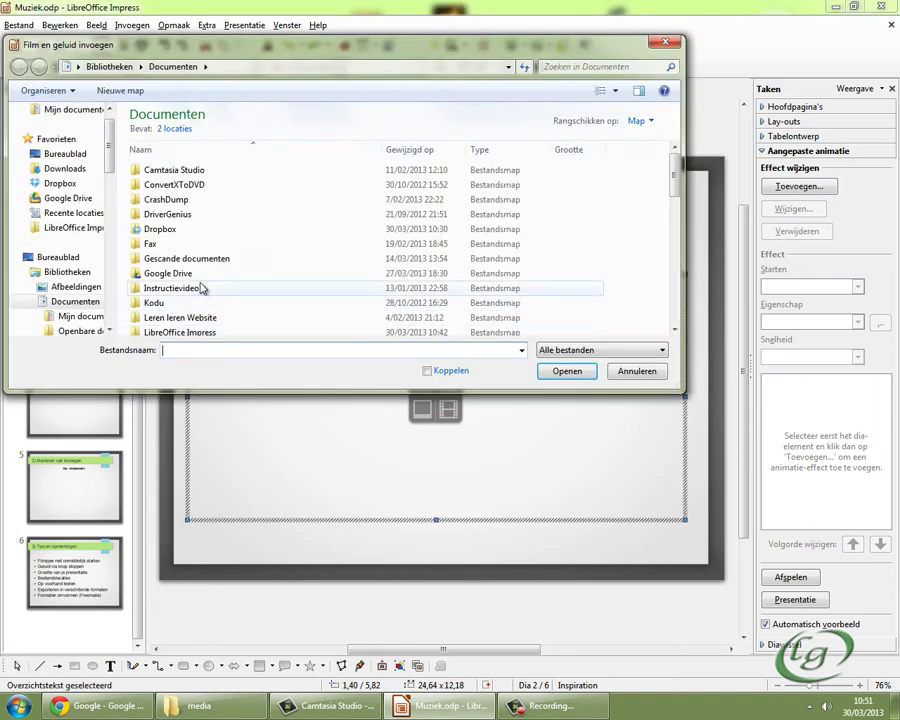
click(161, 332)
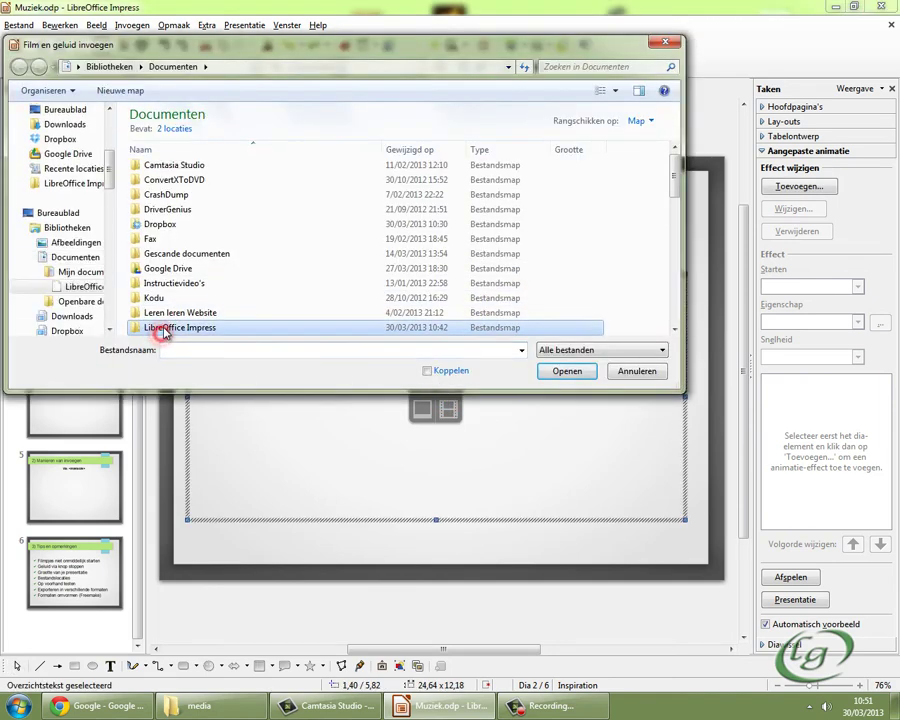
double_click(163, 333)
double_click(152, 171)
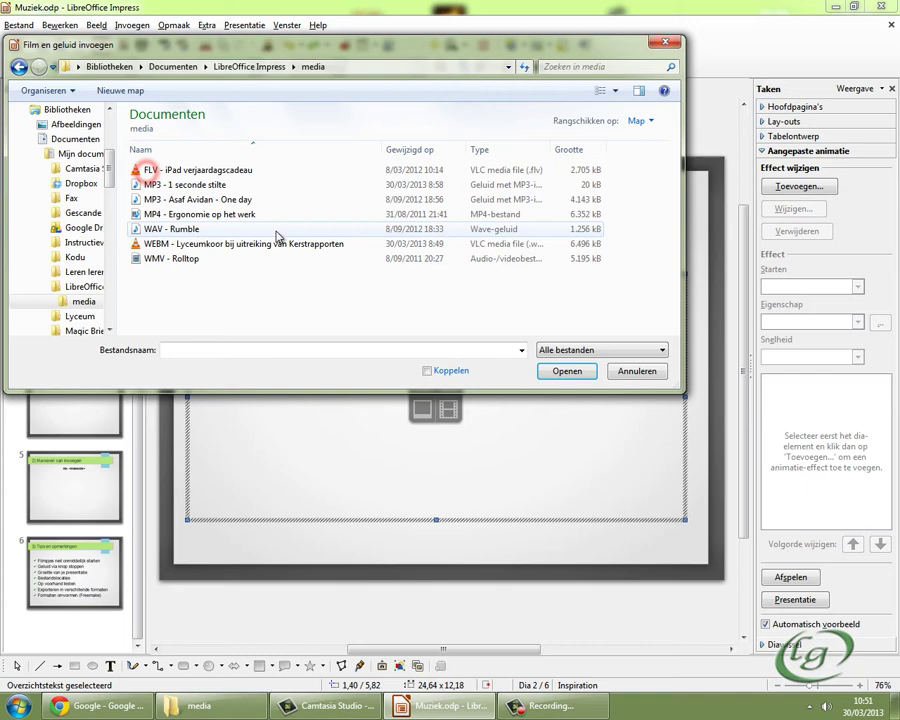
click(190, 260)
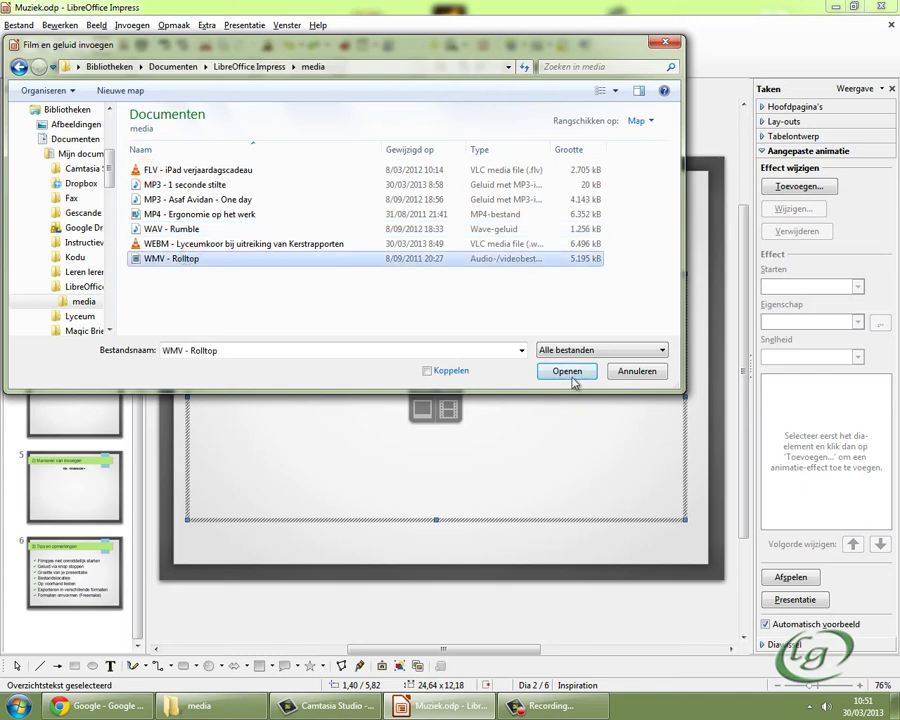
- Show all file types and insert the WMV - Rolltop video on slide 2
click(550, 350)
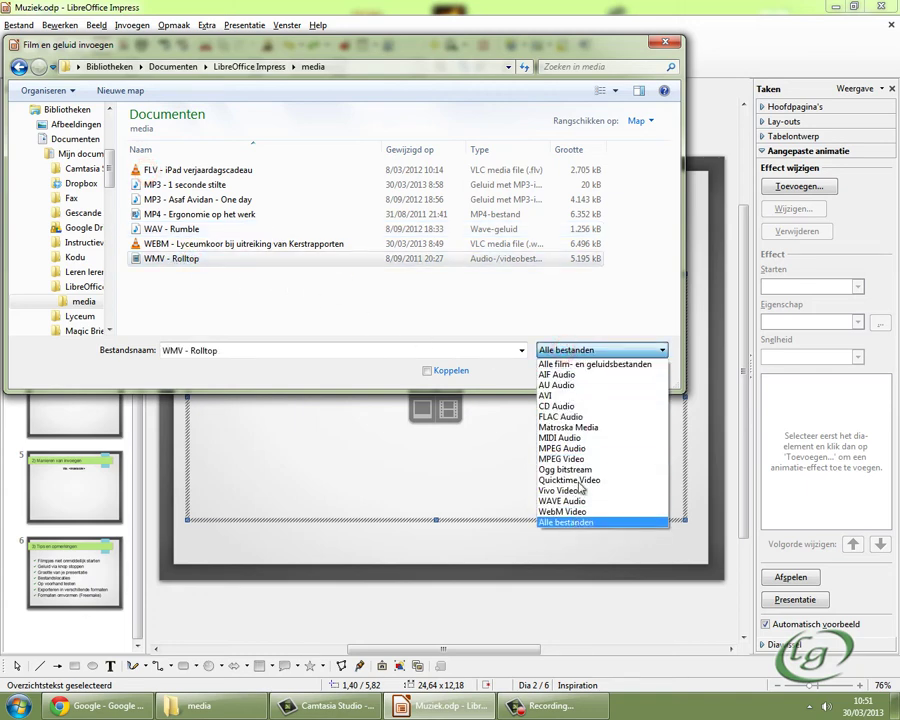
click(594, 364)
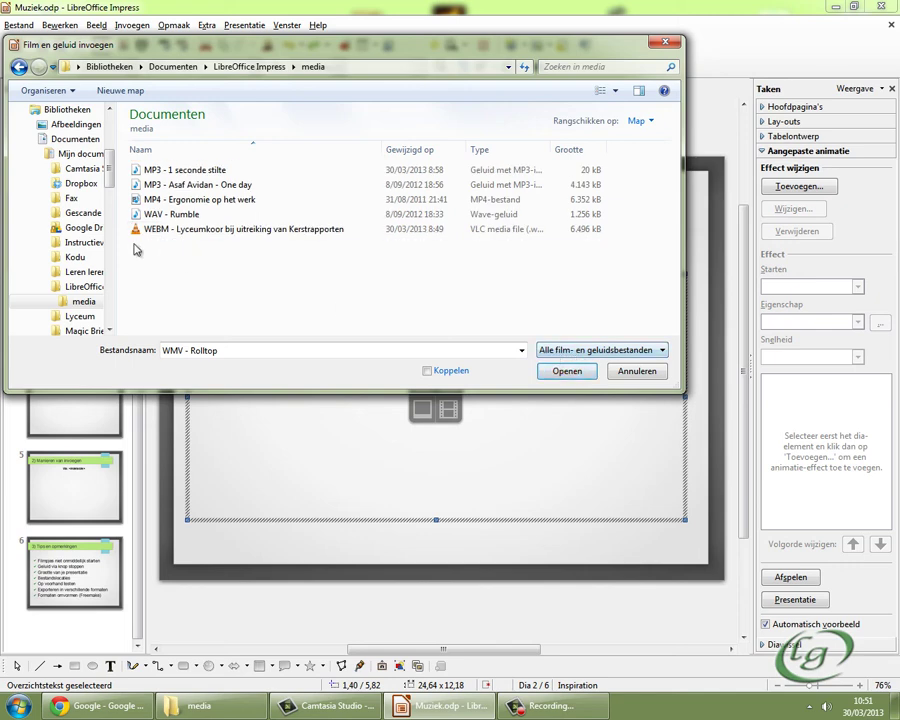
click(566, 350)
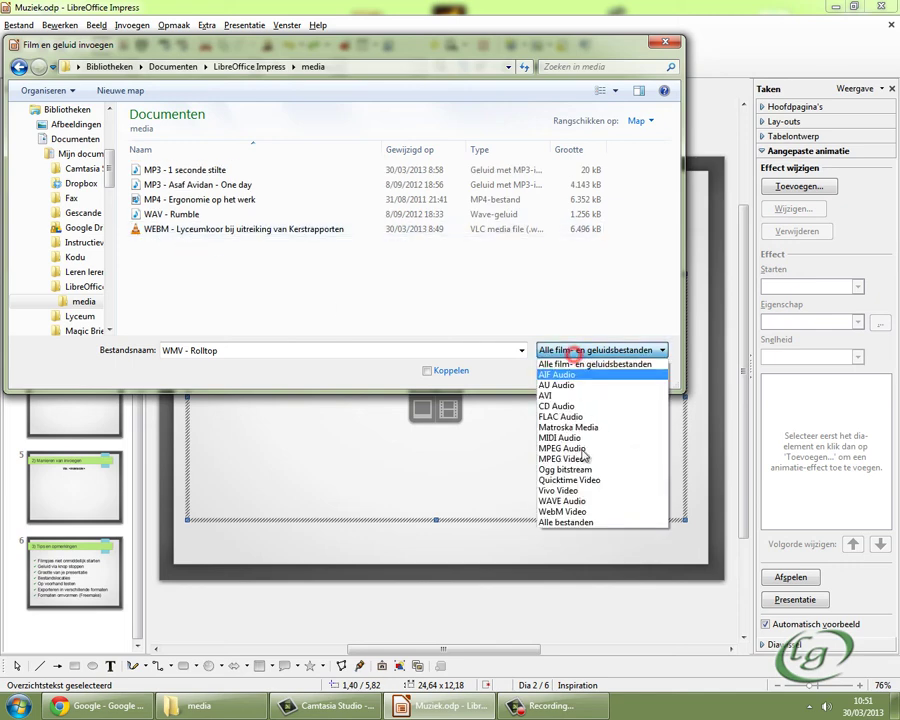
click(562, 523)
click(174, 258)
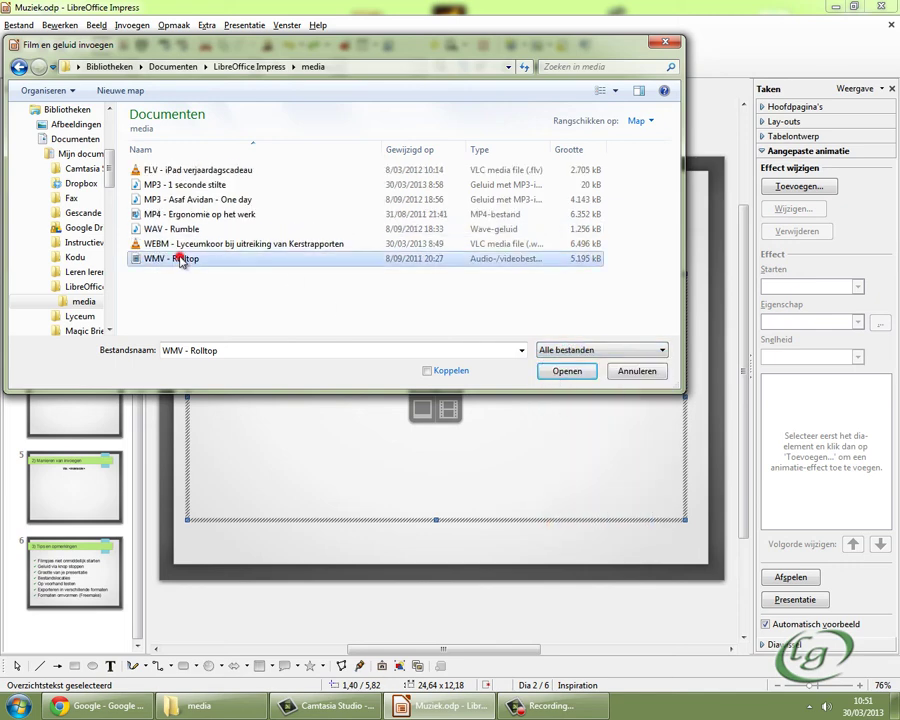
click(568, 371)
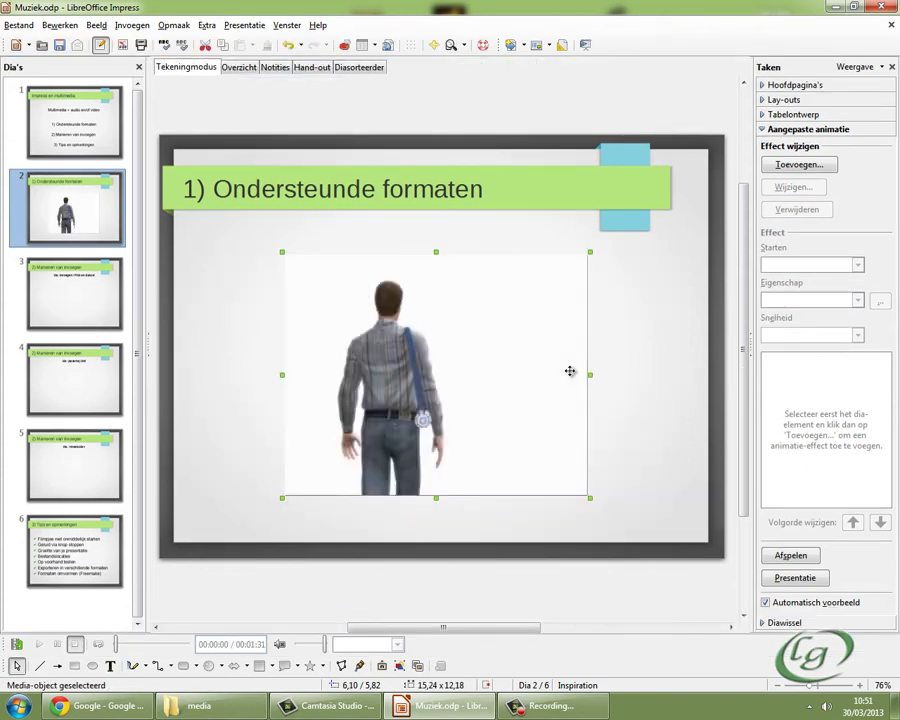
- Play the Rolltop video in the slideshow, then return to editing
click(244, 24)
click(268, 45)
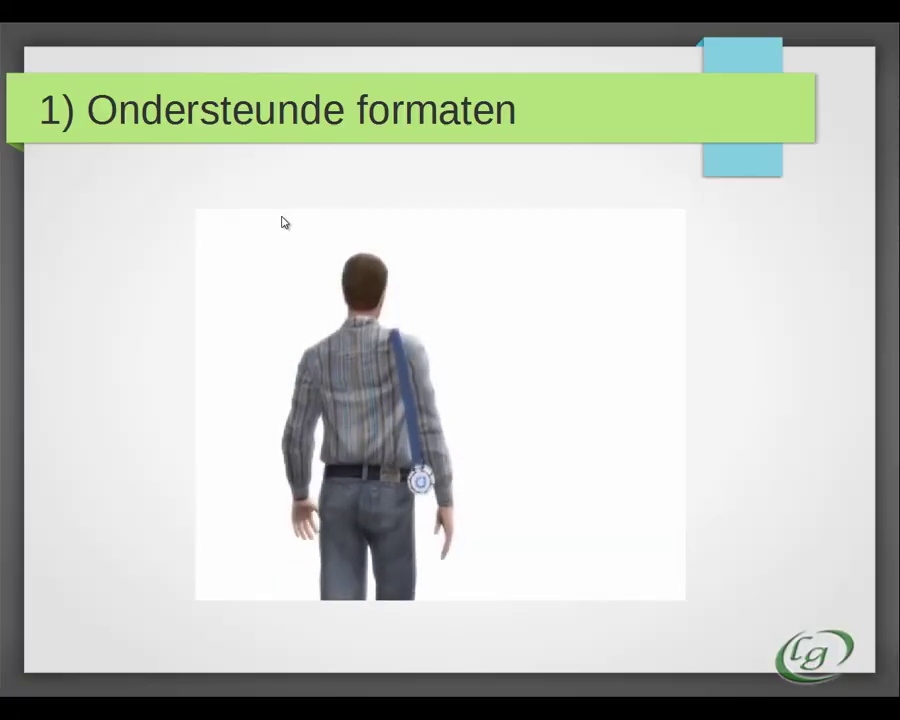
key(Escape)
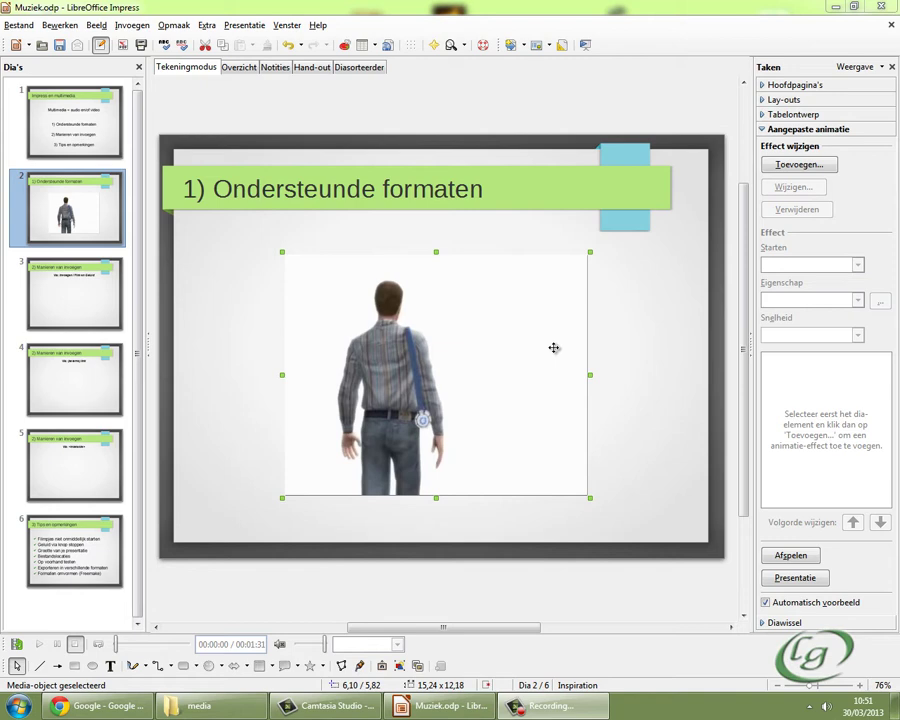
click(287, 45)
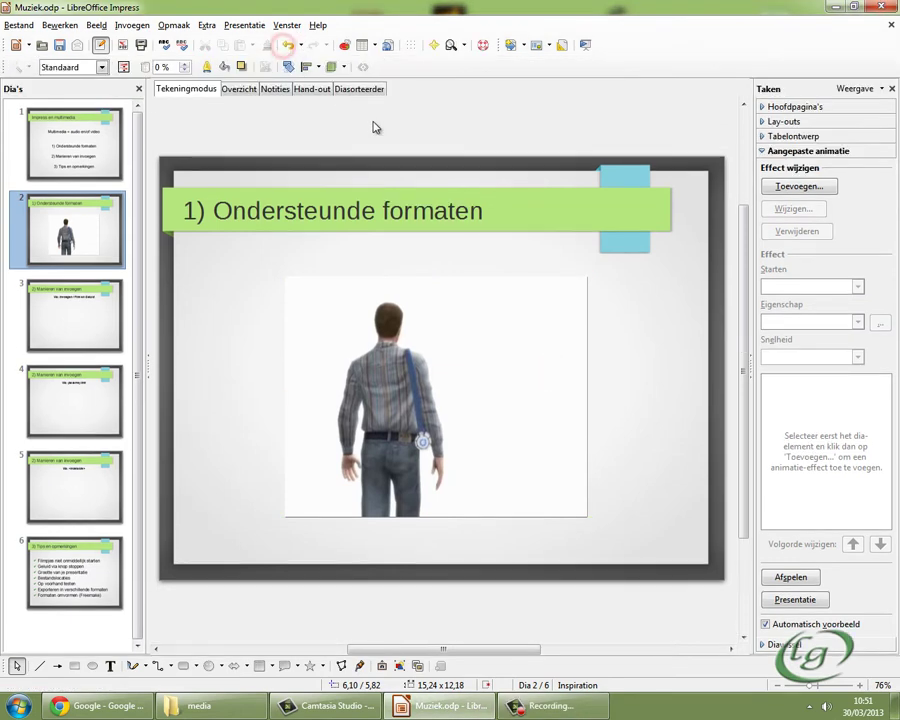
- Undo the video on slide 2 and go to slide 3, Manieren van invoegen
click(287, 45)
click(366, 138)
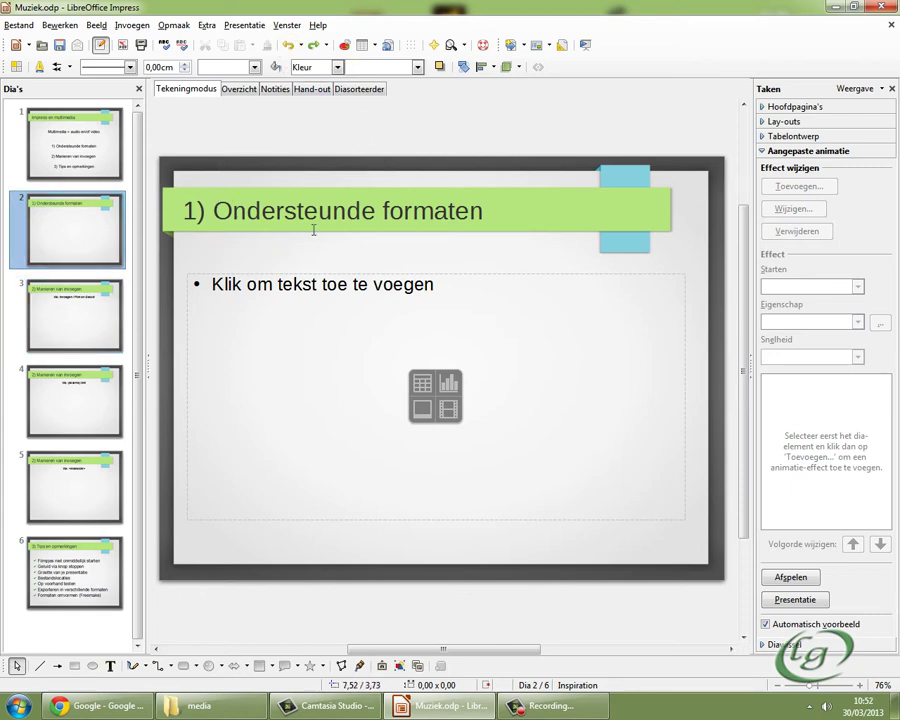
click(72, 305)
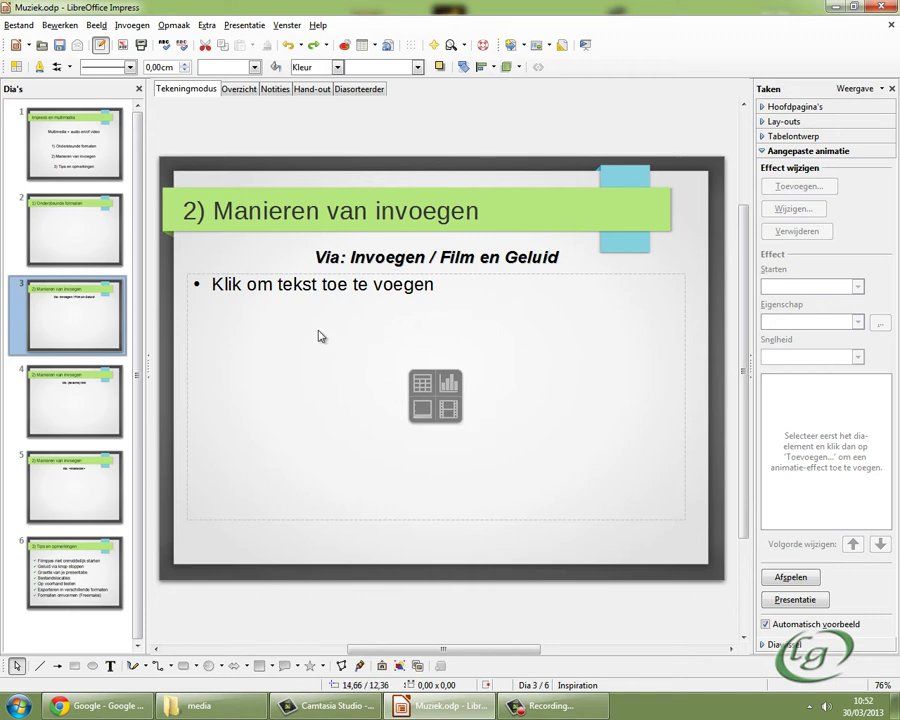
- Delete the empty content placeholder on slide 3
click(278, 278)
click(244, 296)
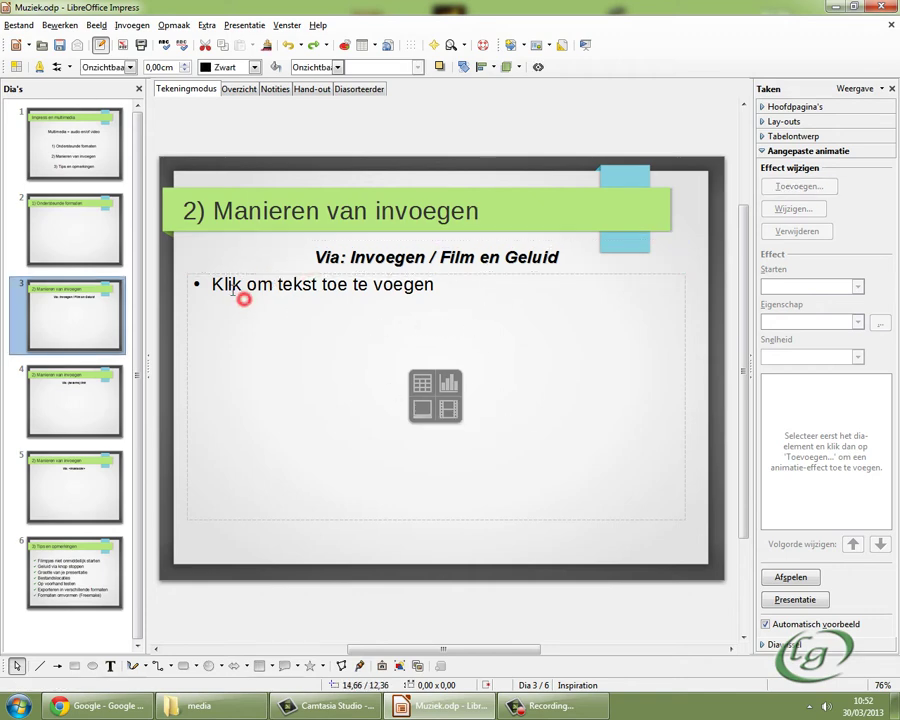
click(186, 298)
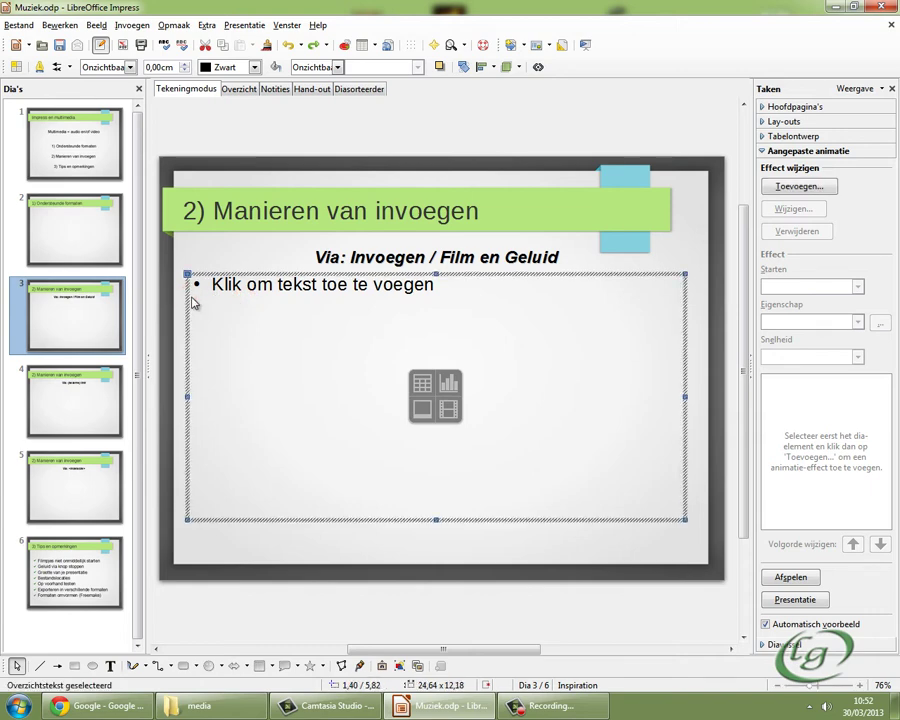
key(Delete)
click(308, 360)
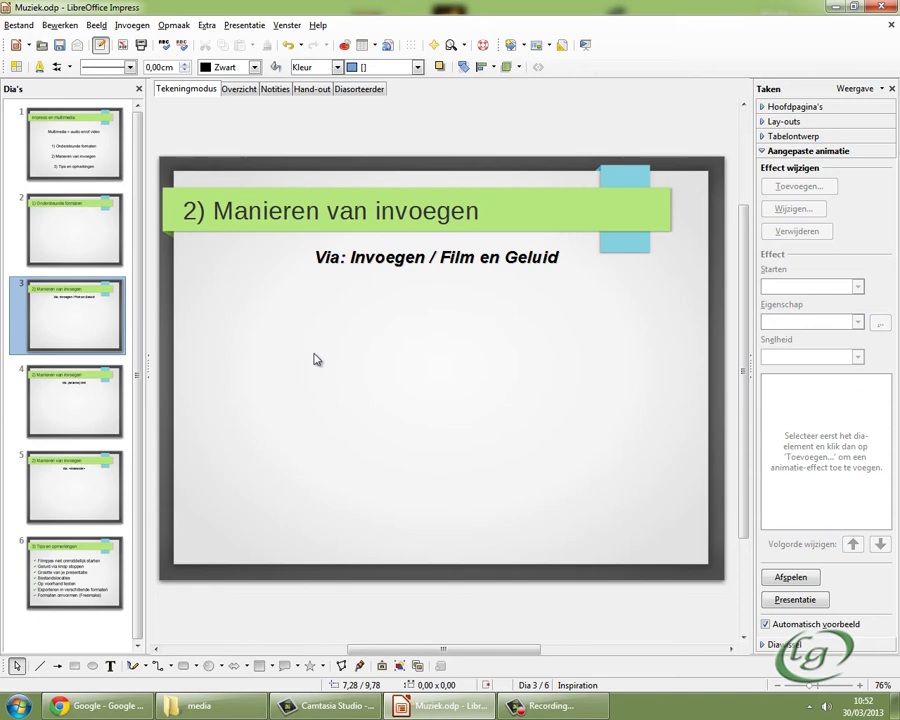
click(134, 27)
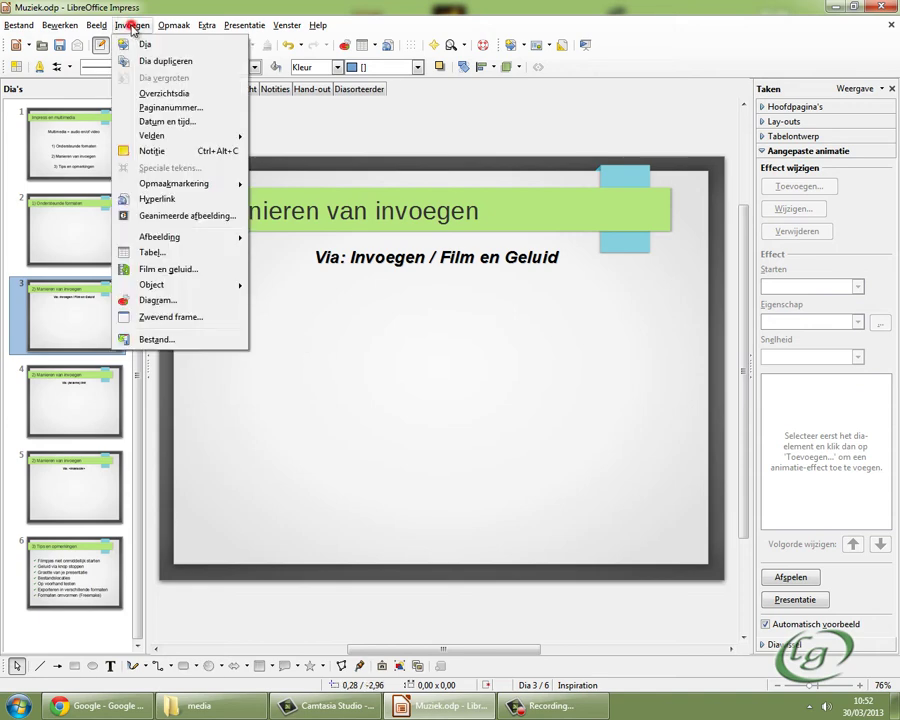
- Insert the WAV - Rumble sound from the media folder onto slide 3
click(166, 270)
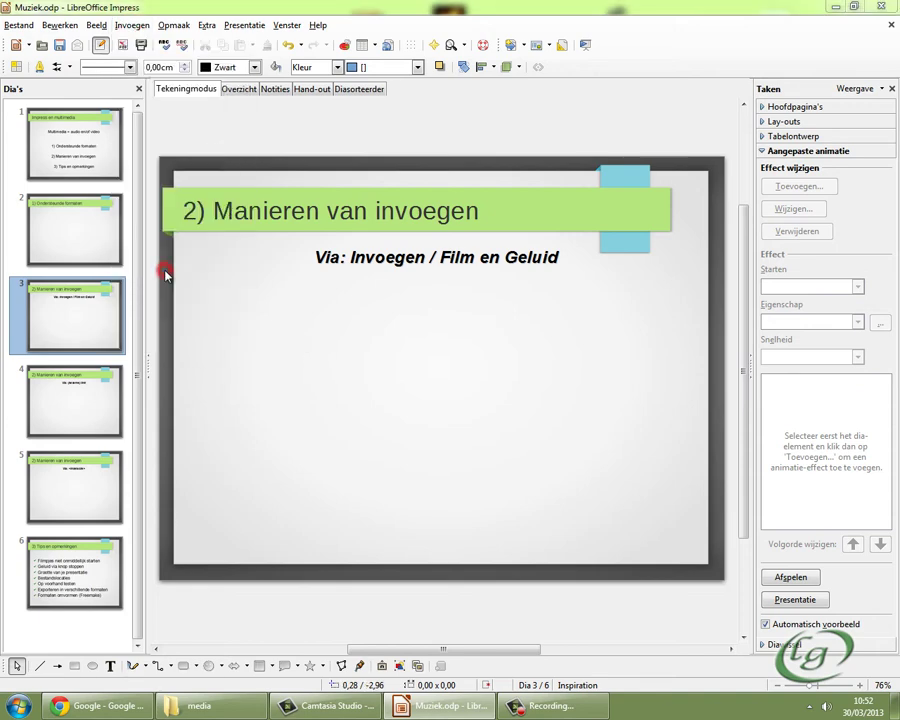
click(540, 349)
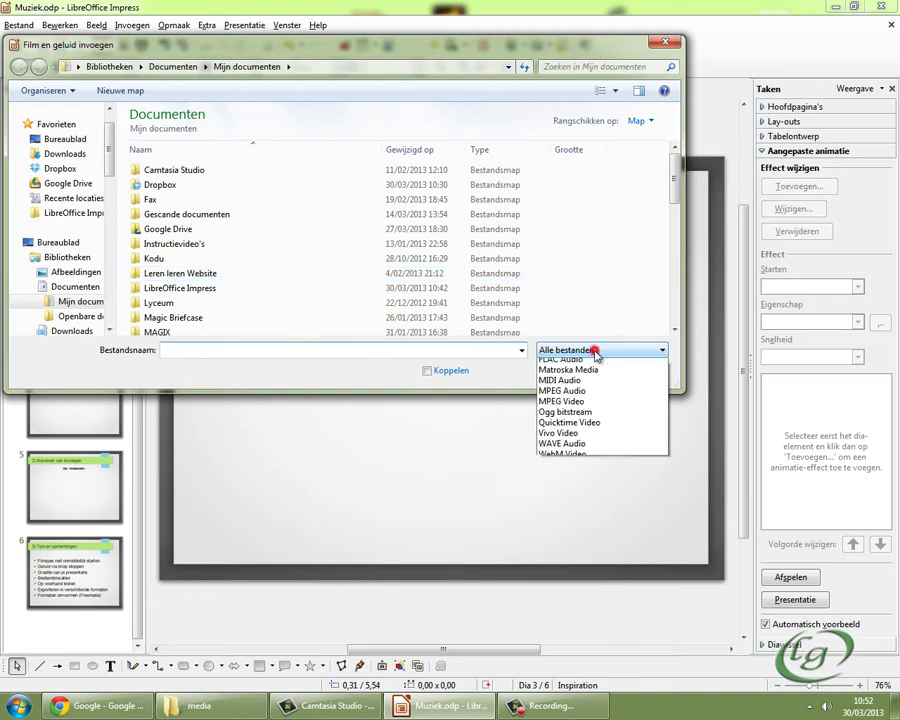
click(578, 362)
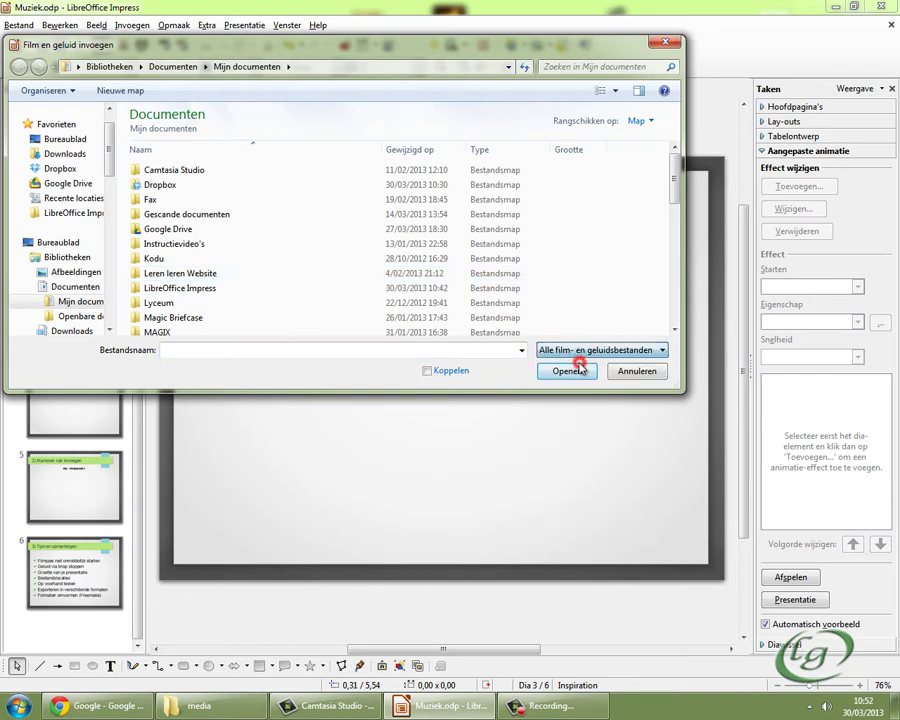
click(66, 213)
double_click(154, 134)
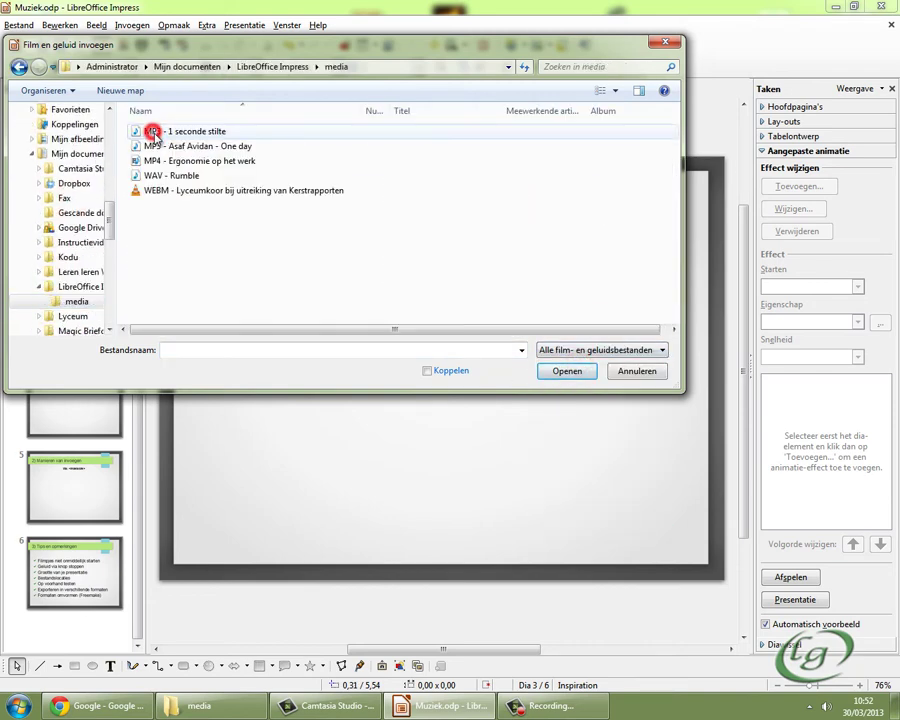
click(165, 176)
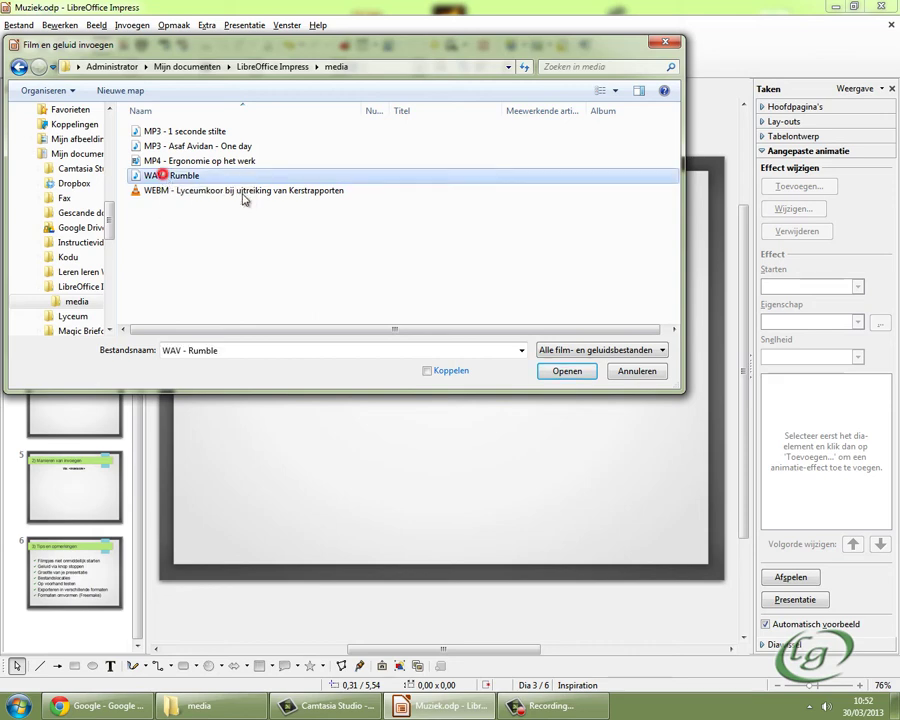
click(576, 373)
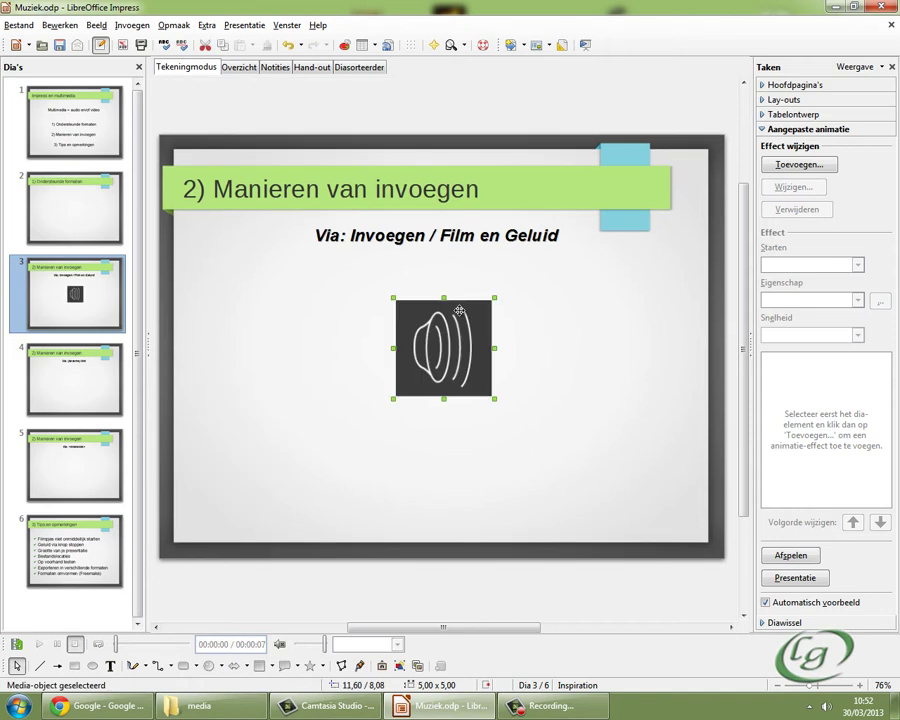
- Test the Rumble sound in the slideshow, then return to editing
click(348, 280)
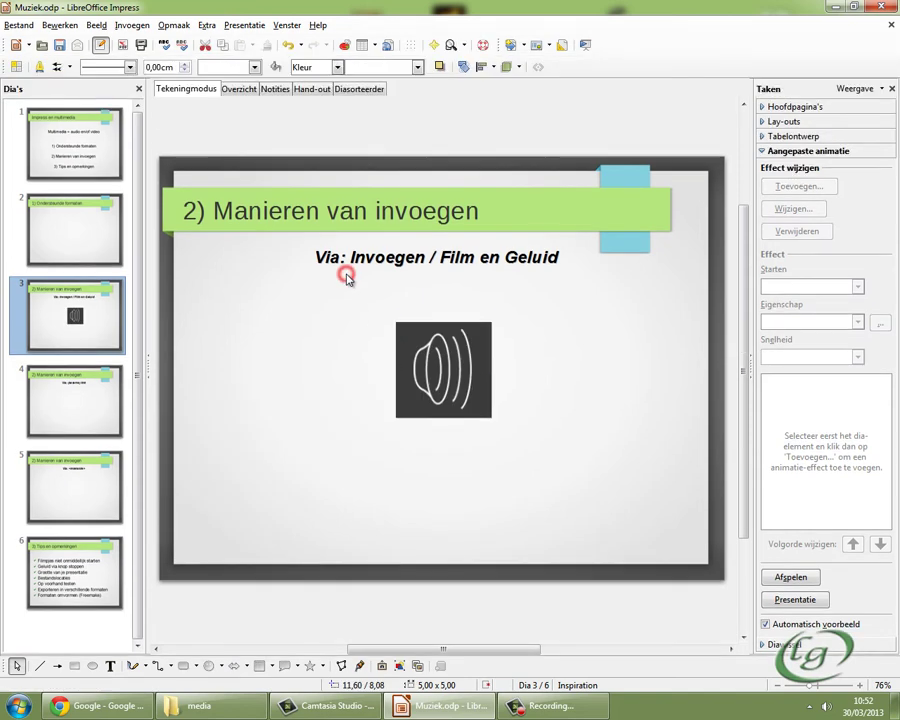
click(243, 25)
click(246, 39)
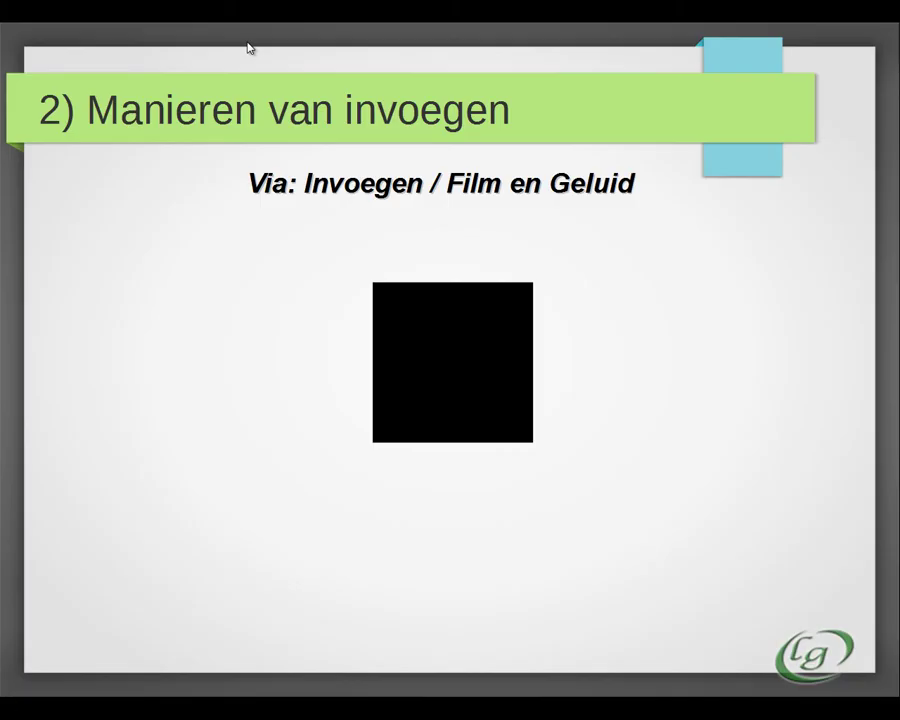
key(Escape)
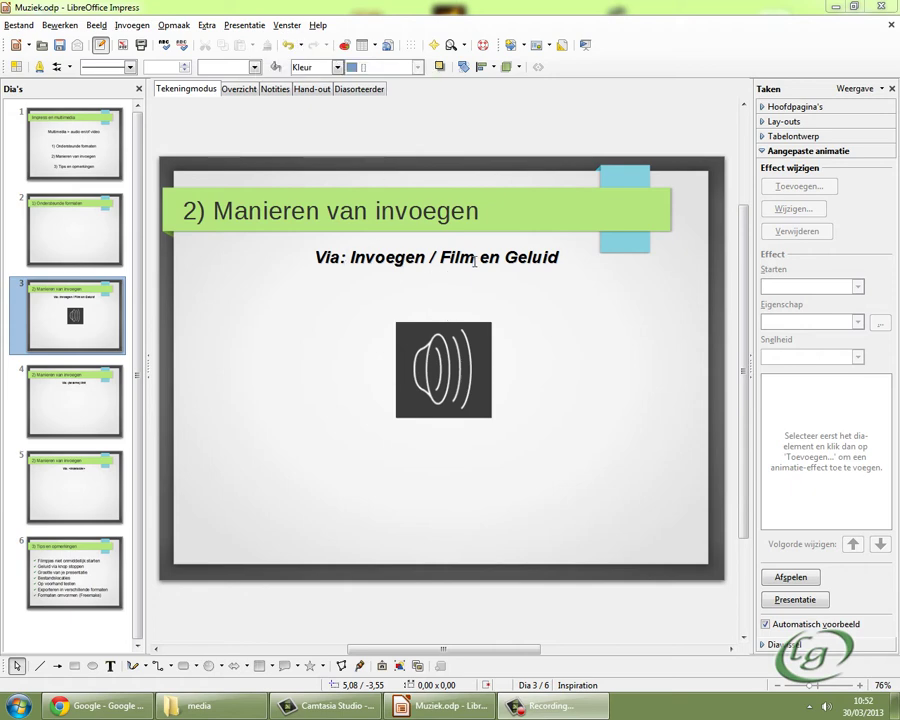
- Undo the sound and delete the empty content placeholder on slide 4
click(288, 45)
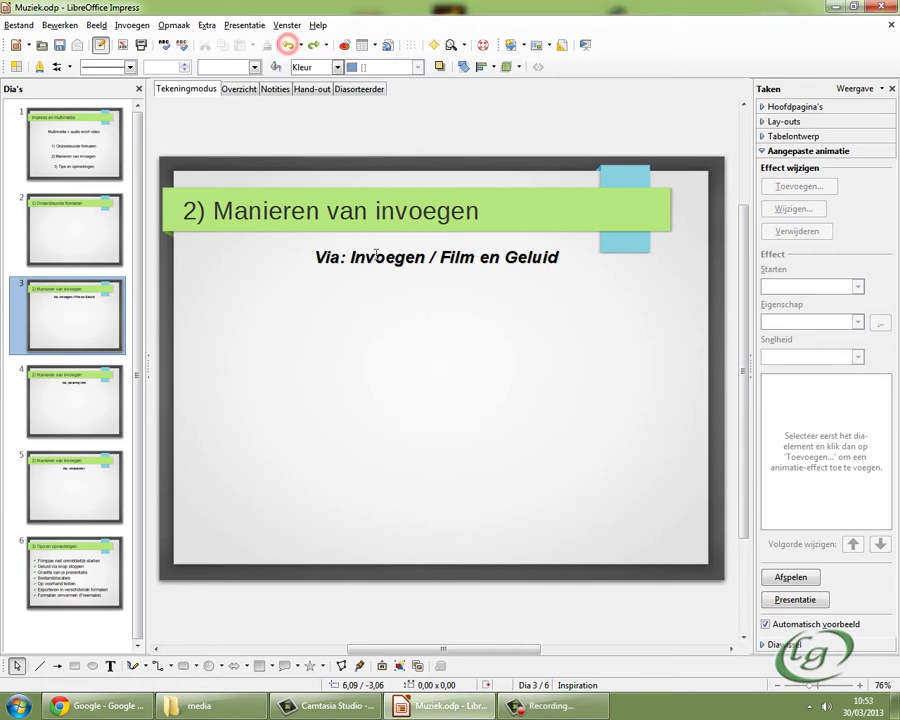
click(99, 415)
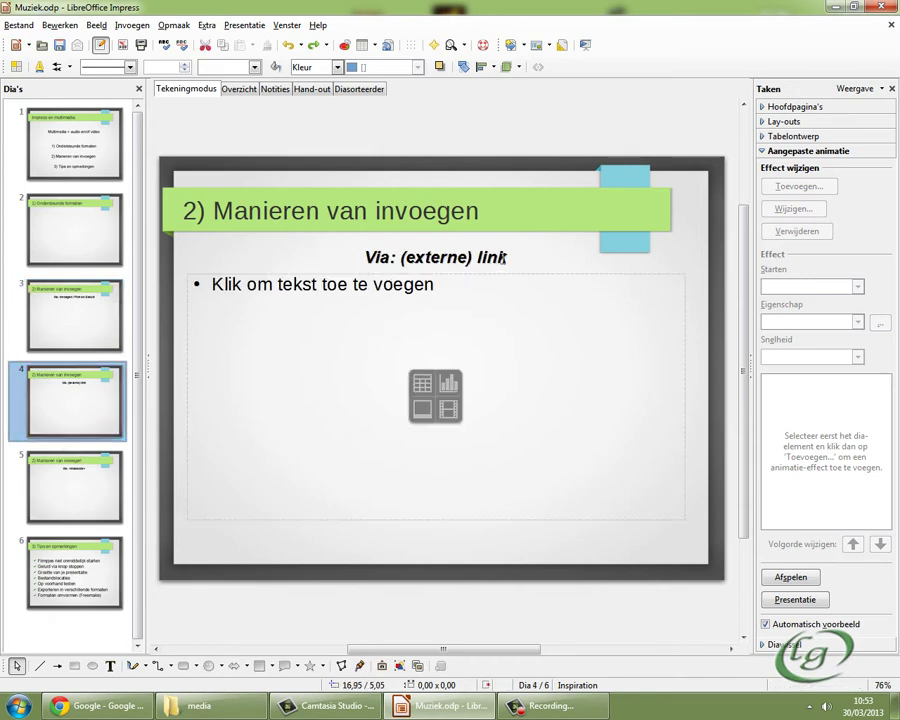
click(295, 268)
click(281, 294)
click(187, 308)
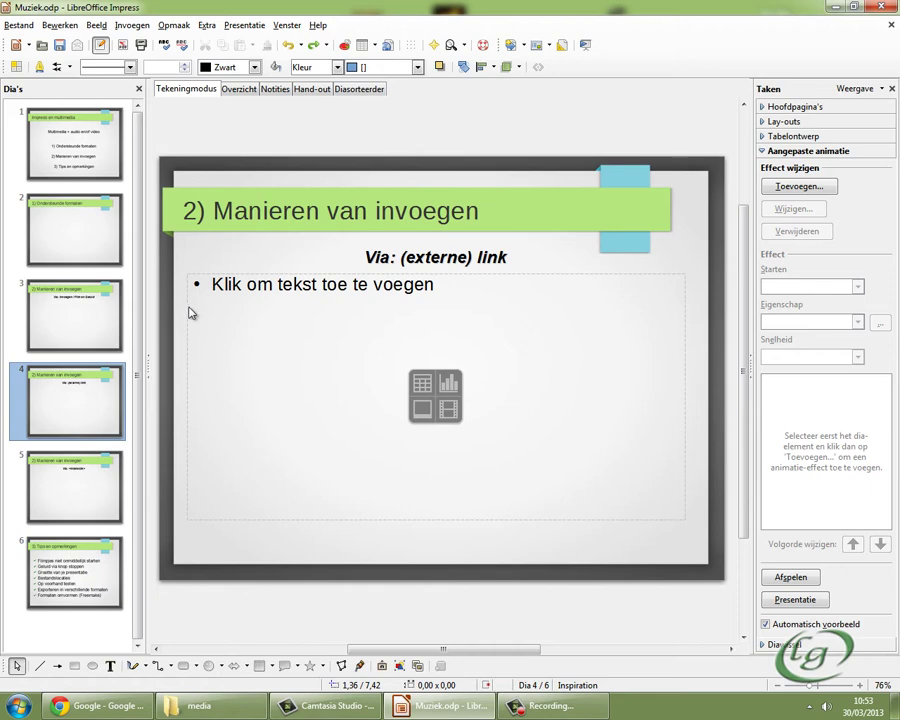
click(189, 309)
key(Delete)
click(286, 343)
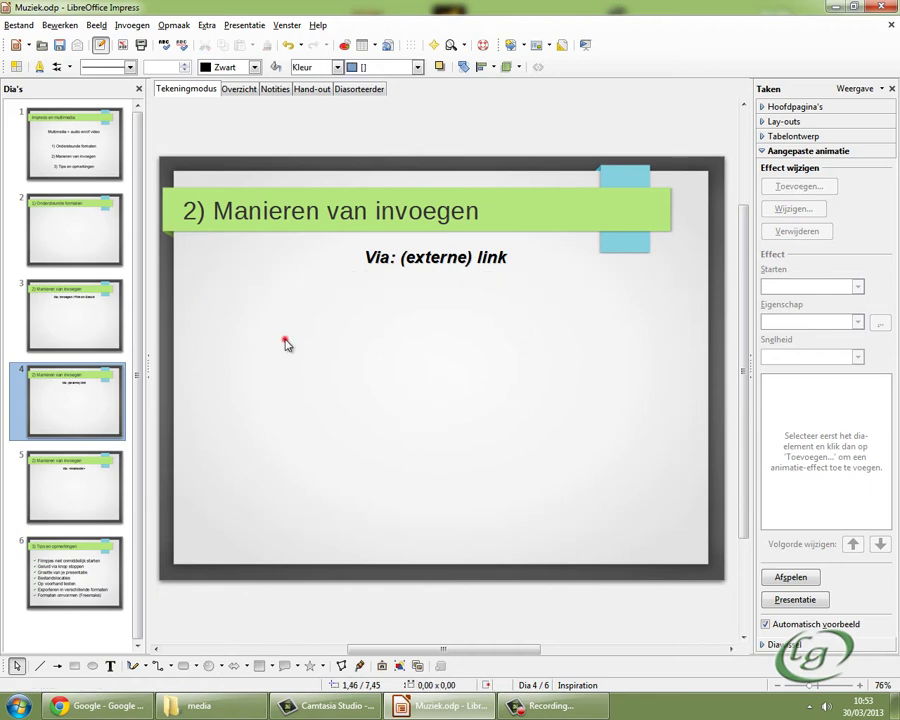
- Add a centred 'Lyceumkoor' text box on slide 4 and select the word
click(110, 668)
click(241, 334)
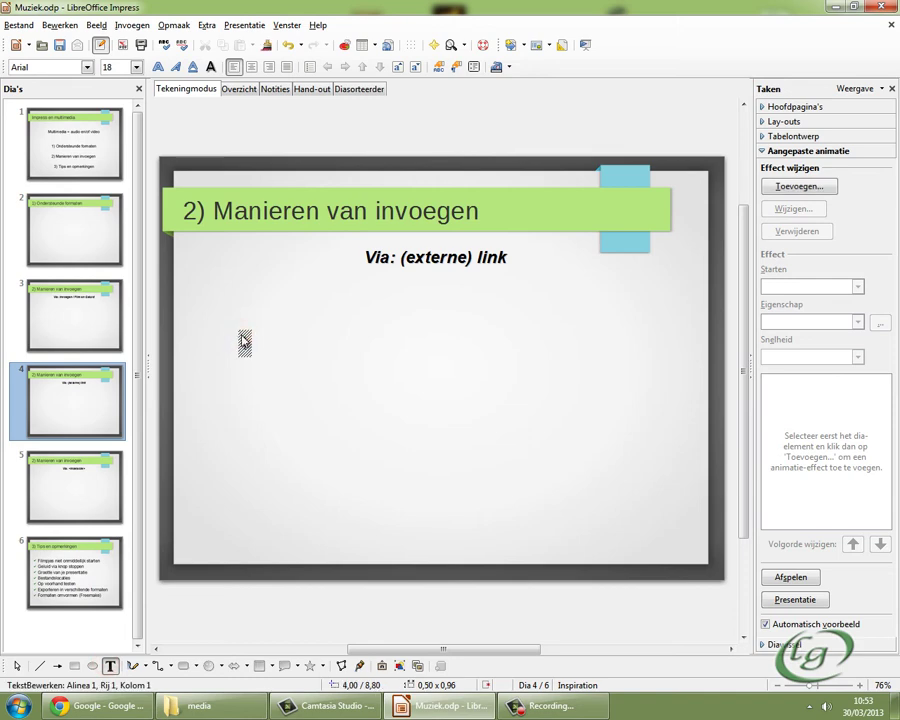
text(Lyceu)
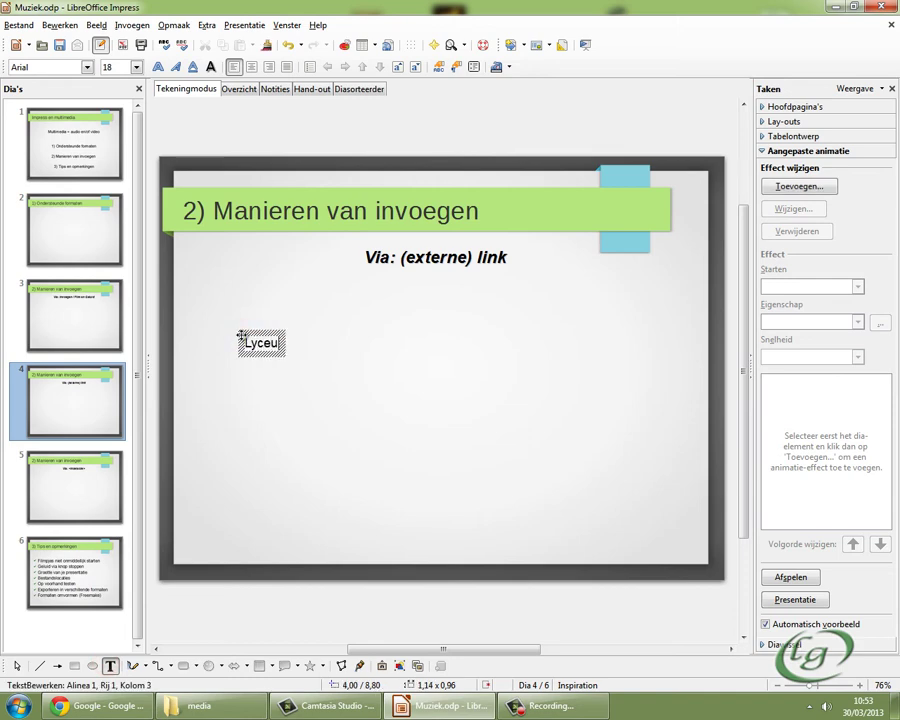
text(mkoor)
click(346, 390)
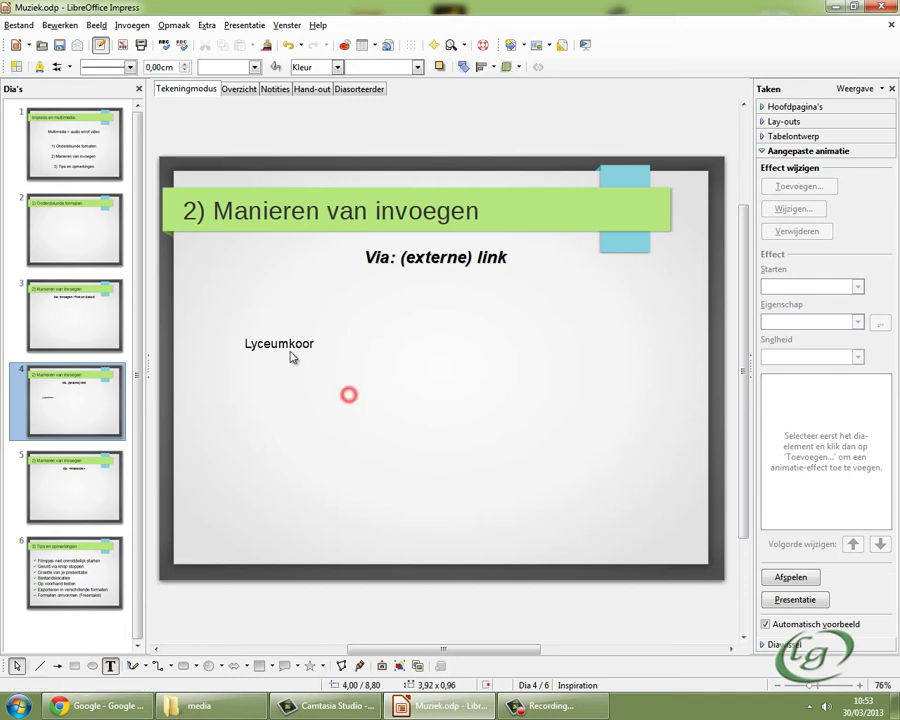
click(291, 345)
drag(300, 355, 402, 353)
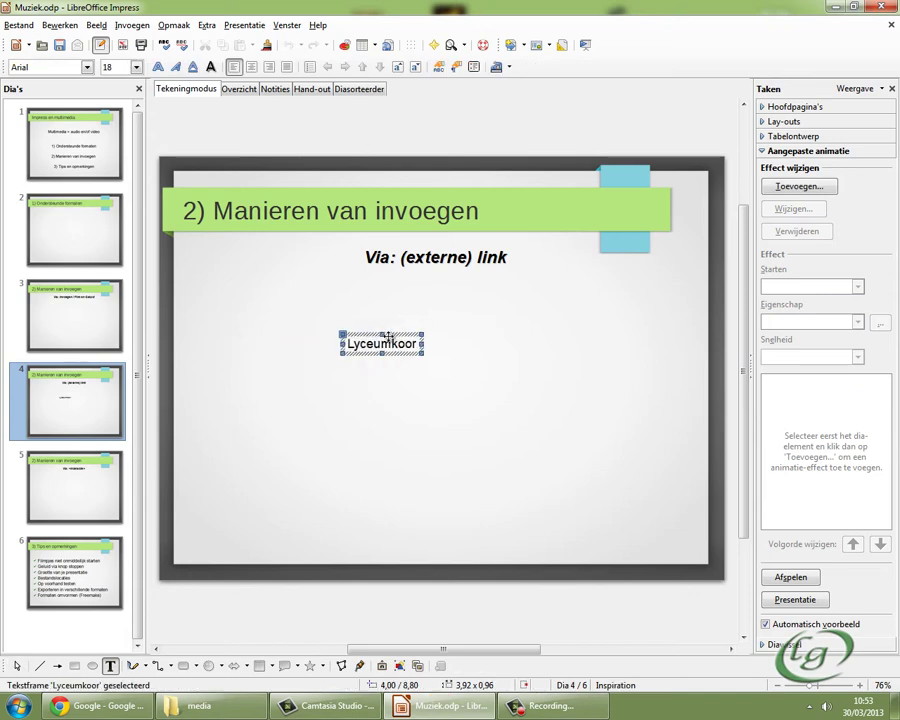
double_click(380, 343)
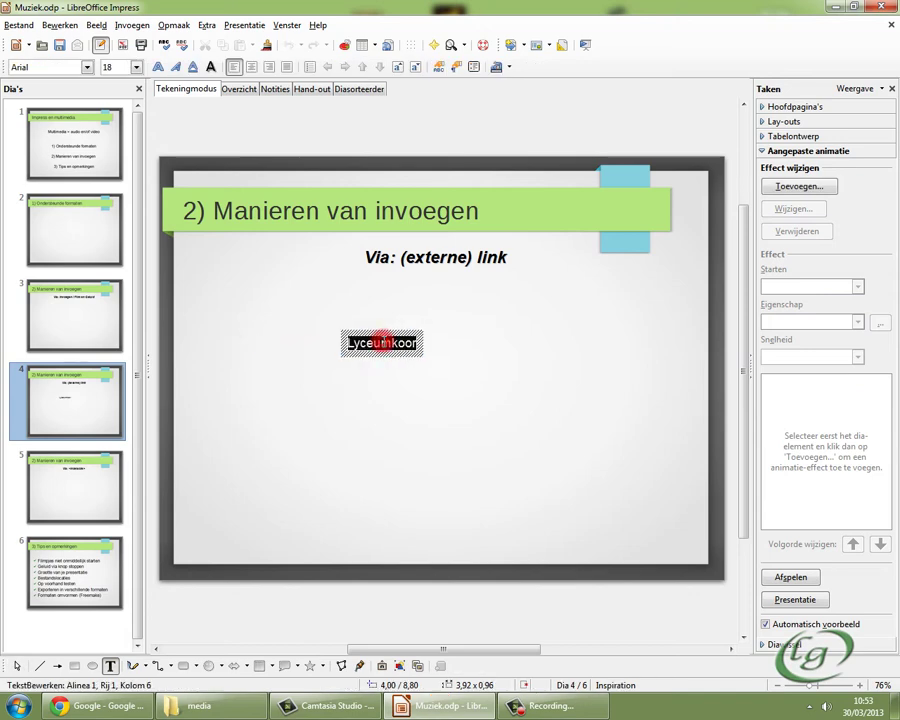
- Open the Hyperlink dialog for 'Lyceumkoor', then go to YouTube in the browser
click(132, 25)
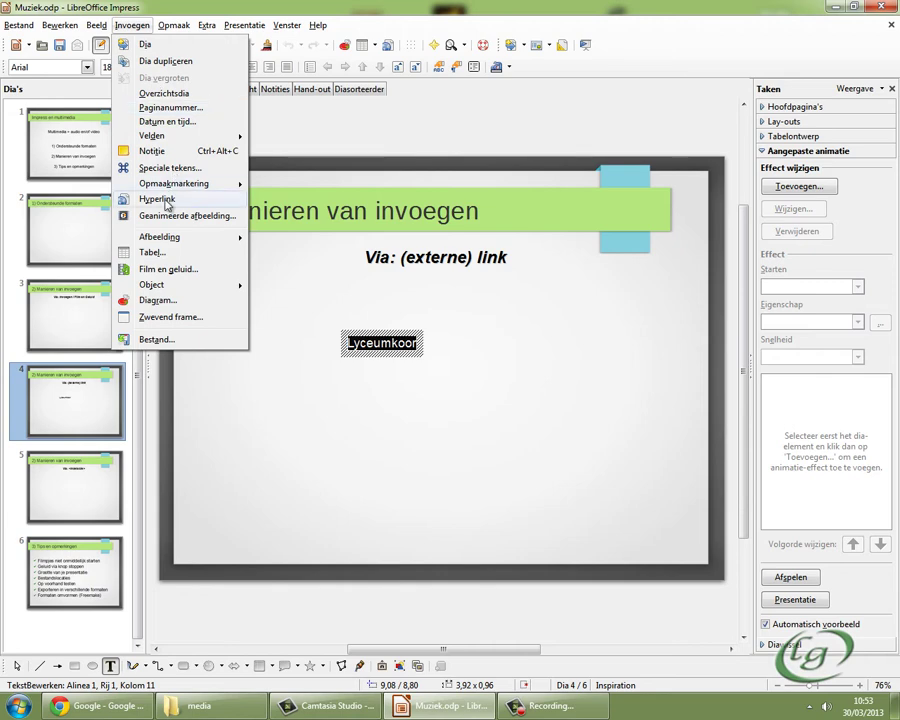
click(165, 204)
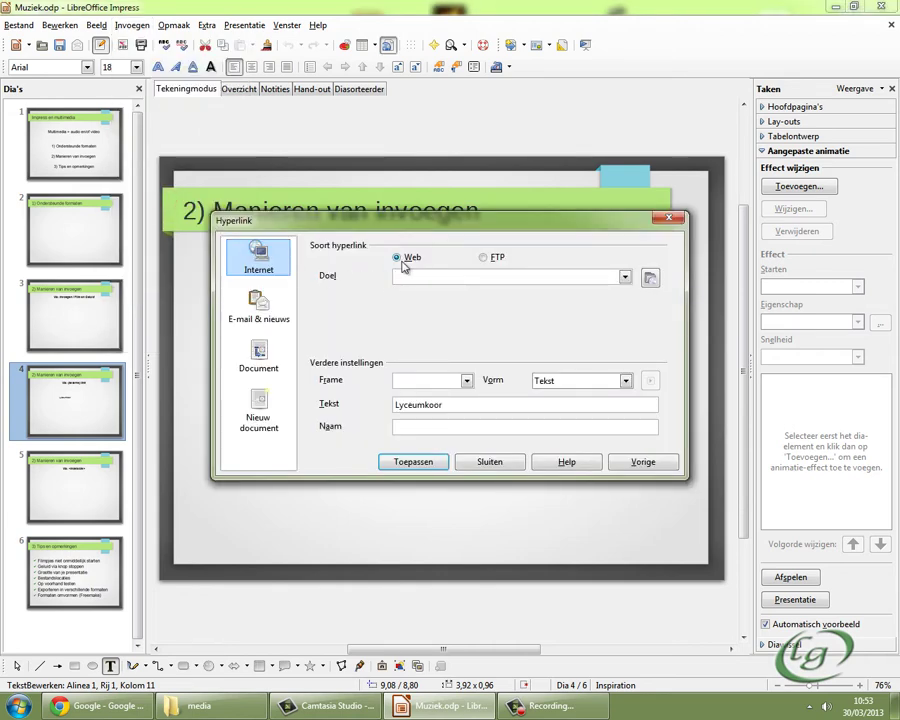
click(100, 705)
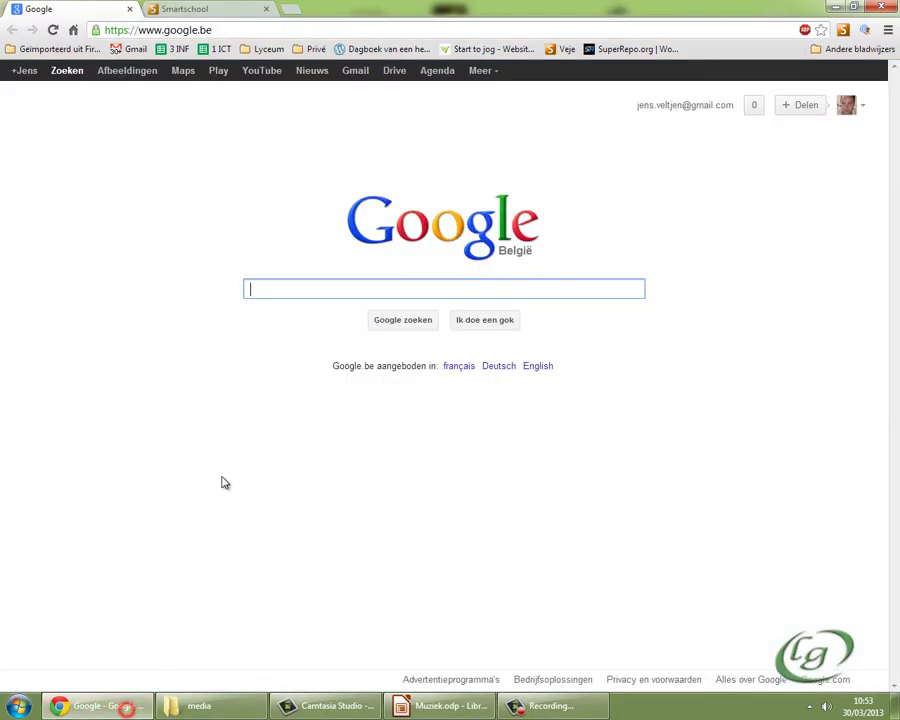
click(263, 74)
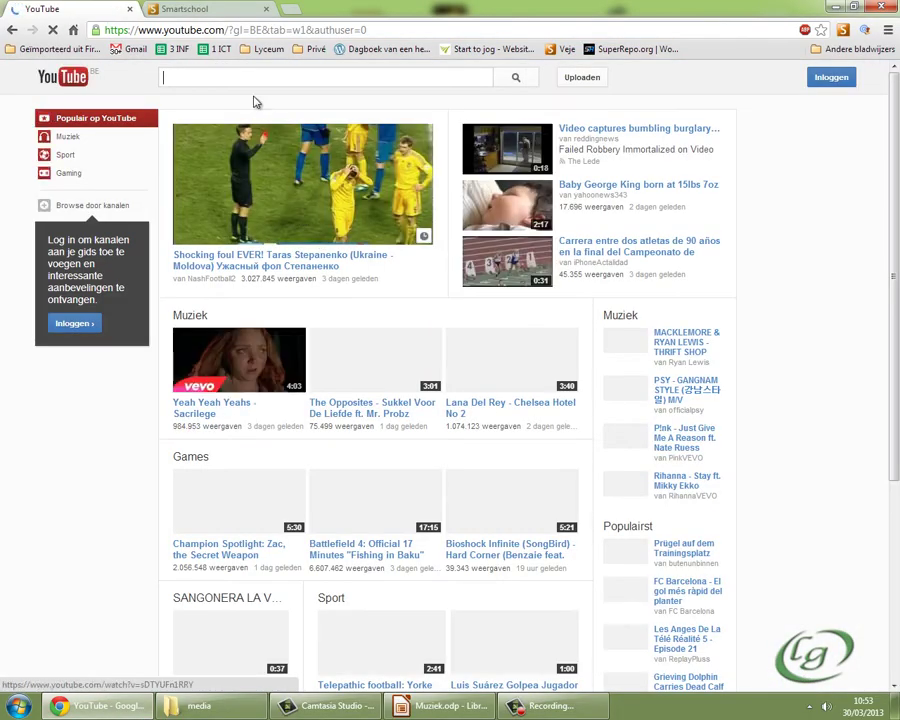
- Go to the lyceumgenk YouTube channel and play the Lyceumkoor Kerstrapporten video
click(251, 32)
drag(234, 30, 370, 30)
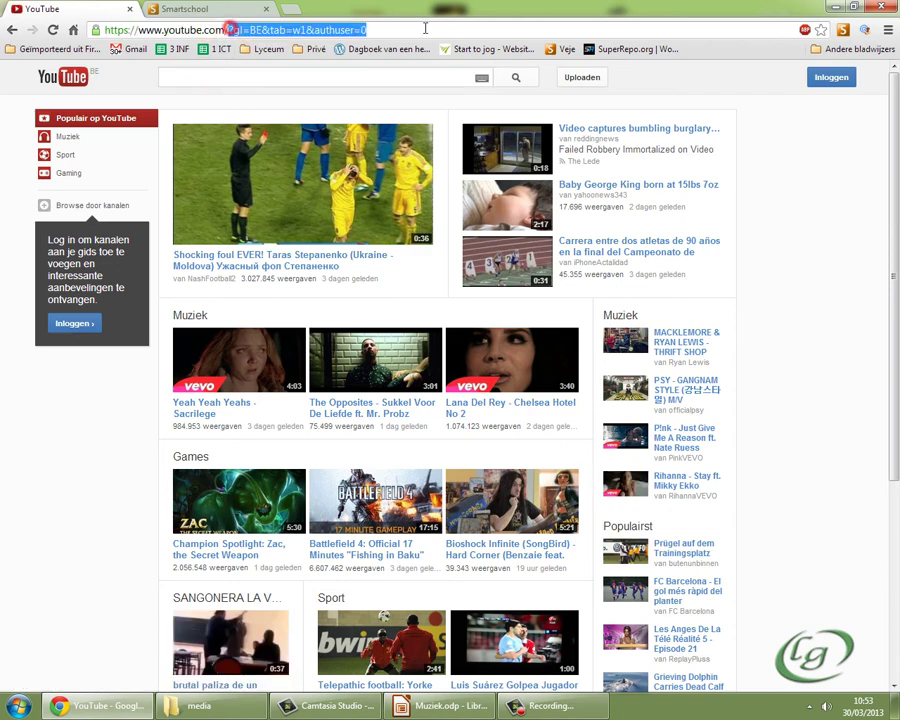
text(lyceum)
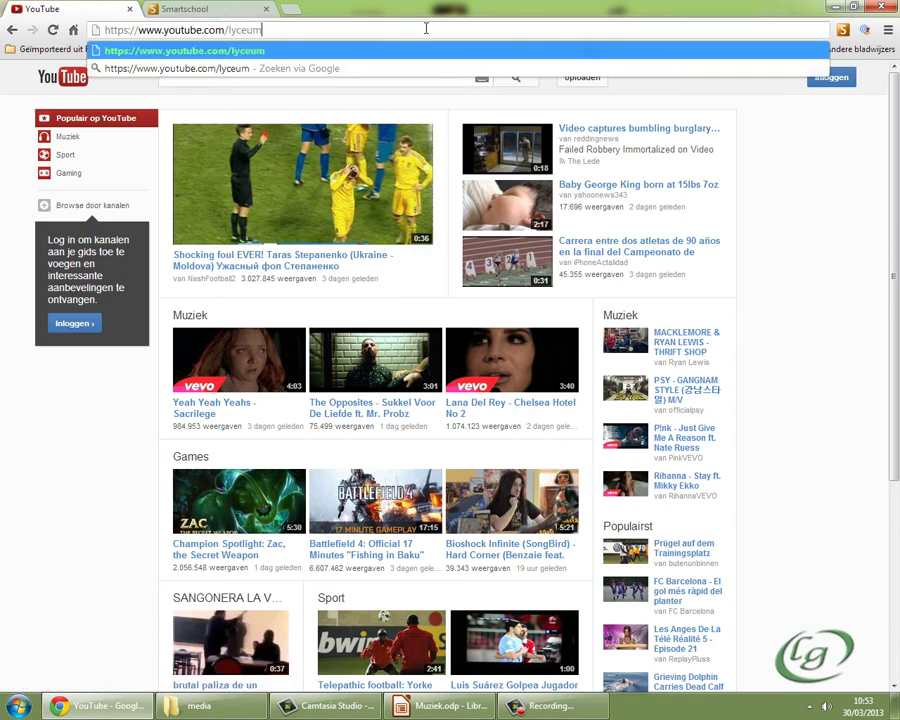
text(genk)
key(Return)
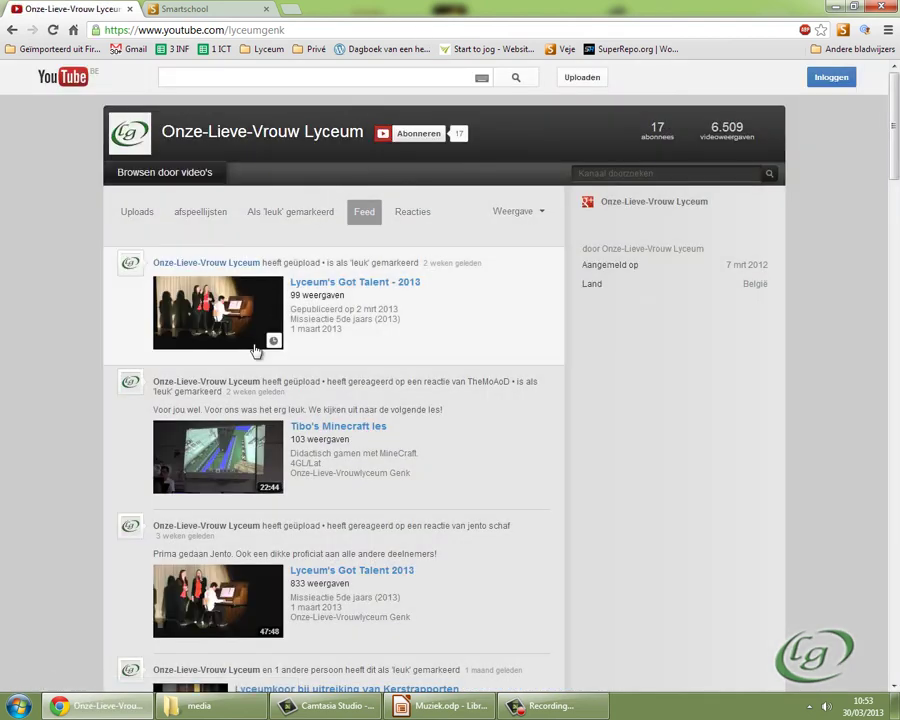
scroll(260, 400, down, 3)
scroll(250, 460, down, 1)
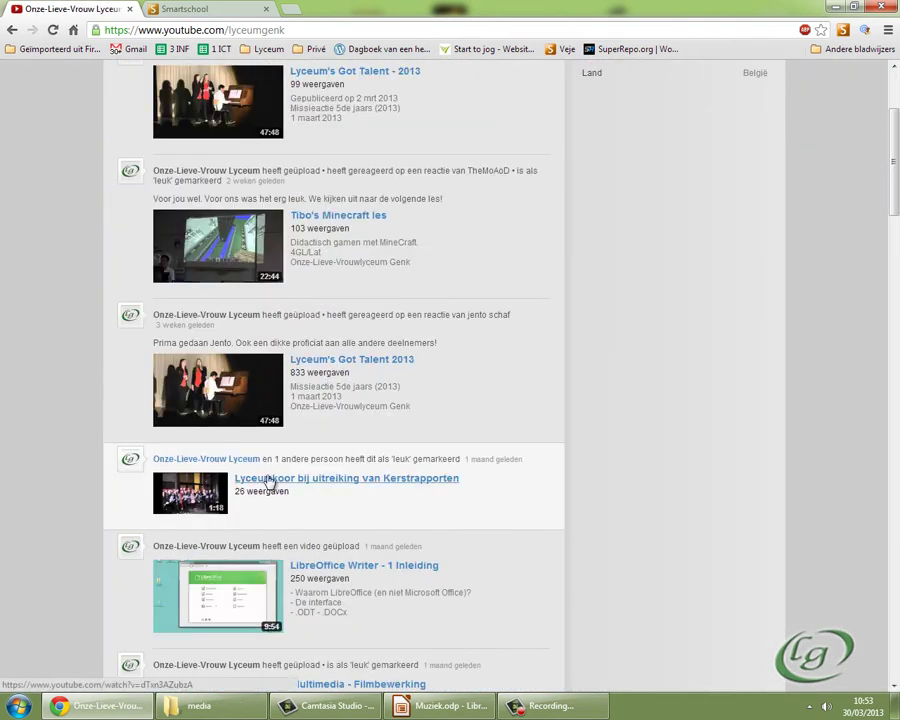
click(268, 478)
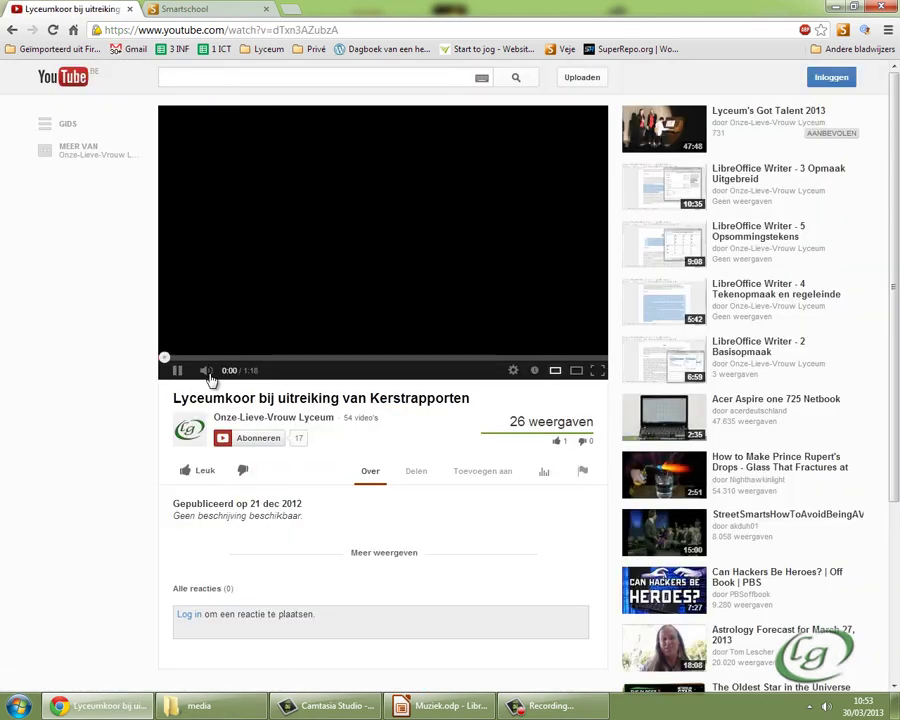
click(175, 370)
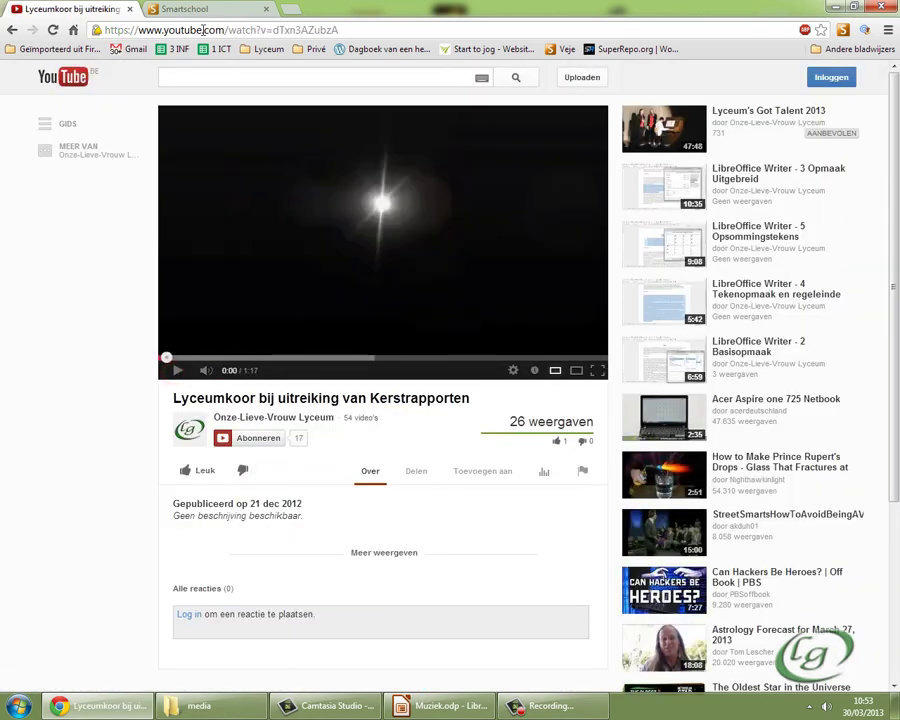
- Copy the video's web address and return to the Impress presentation
drag(105, 30, 334, 33)
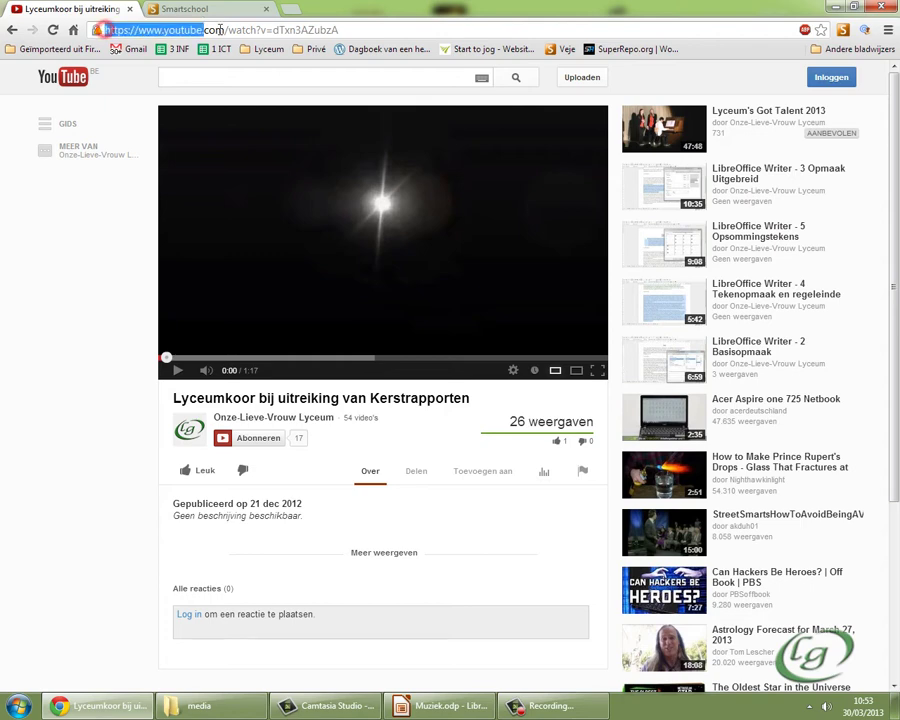
right_click(311, 35)
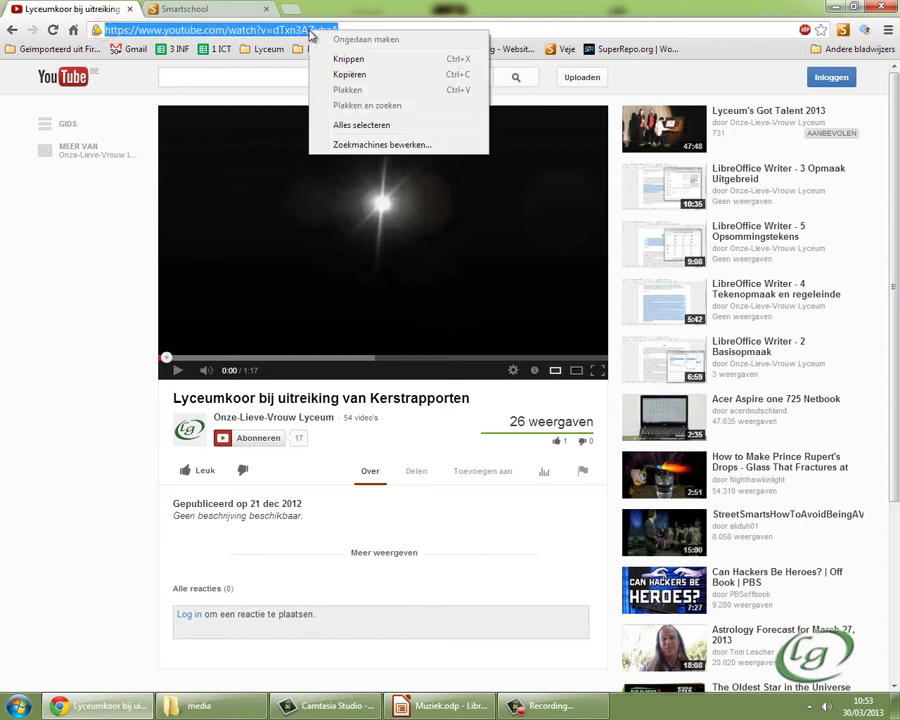
click(350, 75)
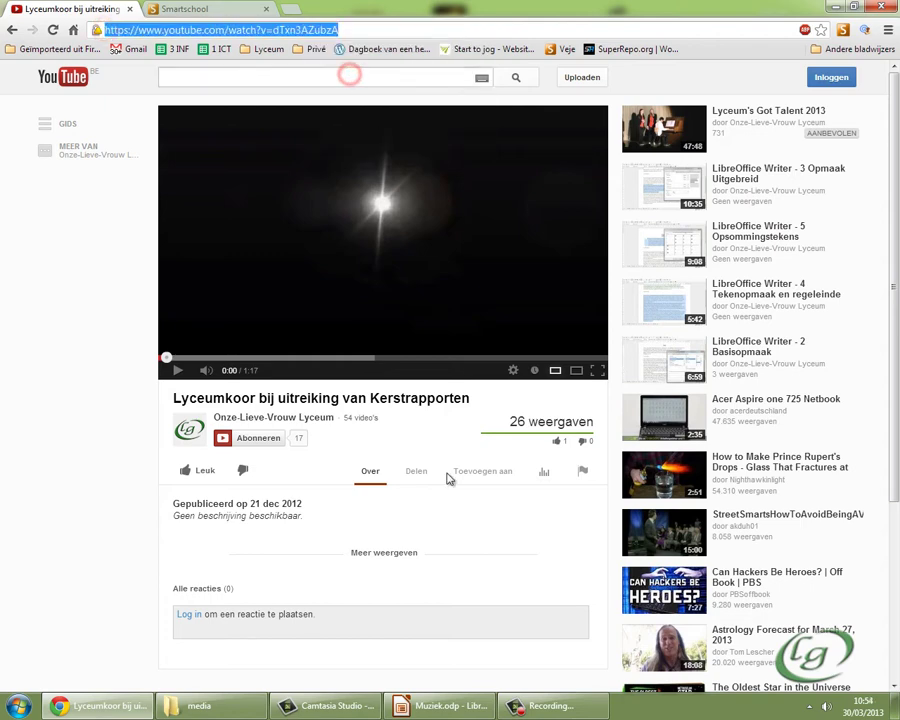
click(443, 704)
- Paste the YouTube video address as the Lyceumkoor hyperlink target, apply it, and return to the browser
right_click(400, 277)
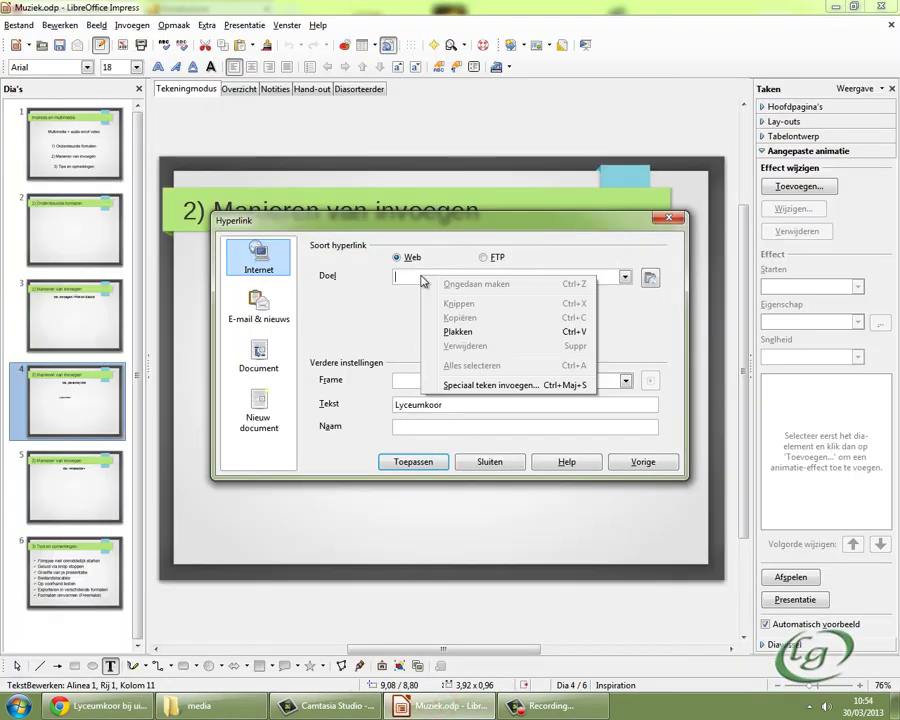
click(454, 332)
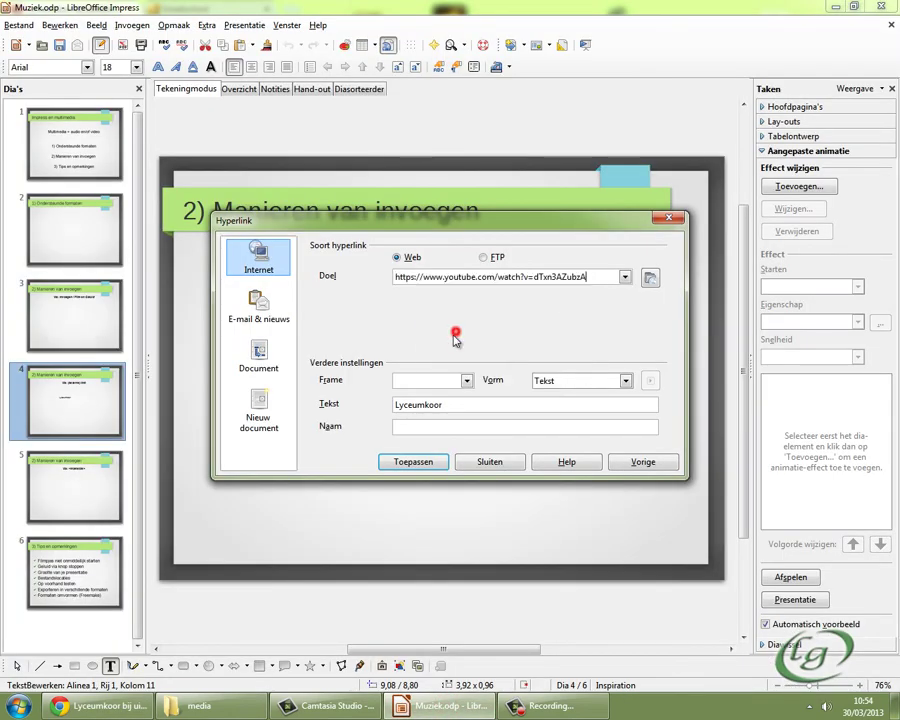
click(437, 464)
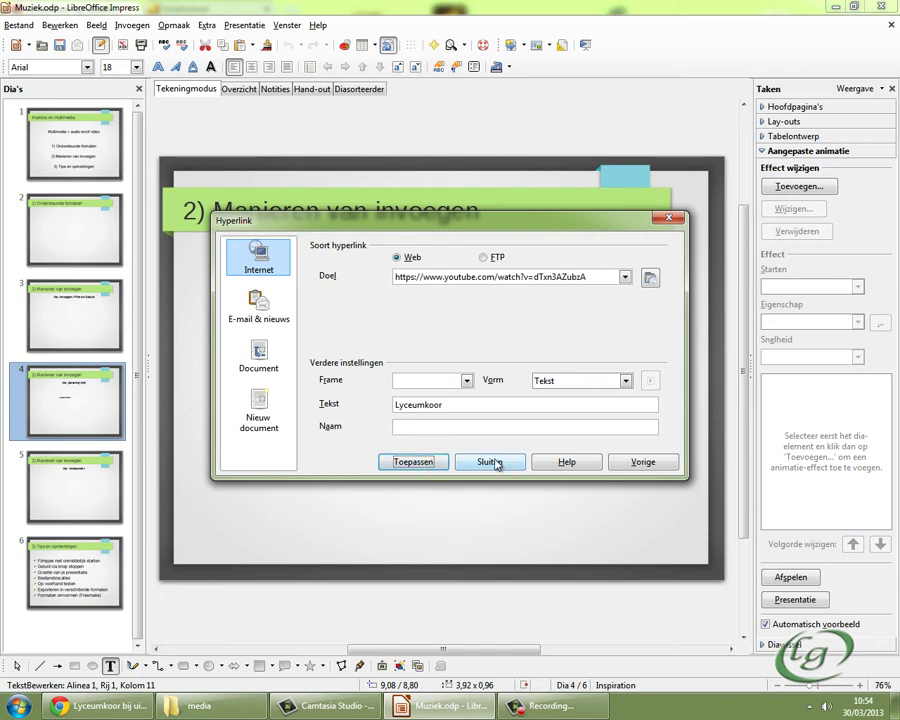
click(488, 461)
click(417, 402)
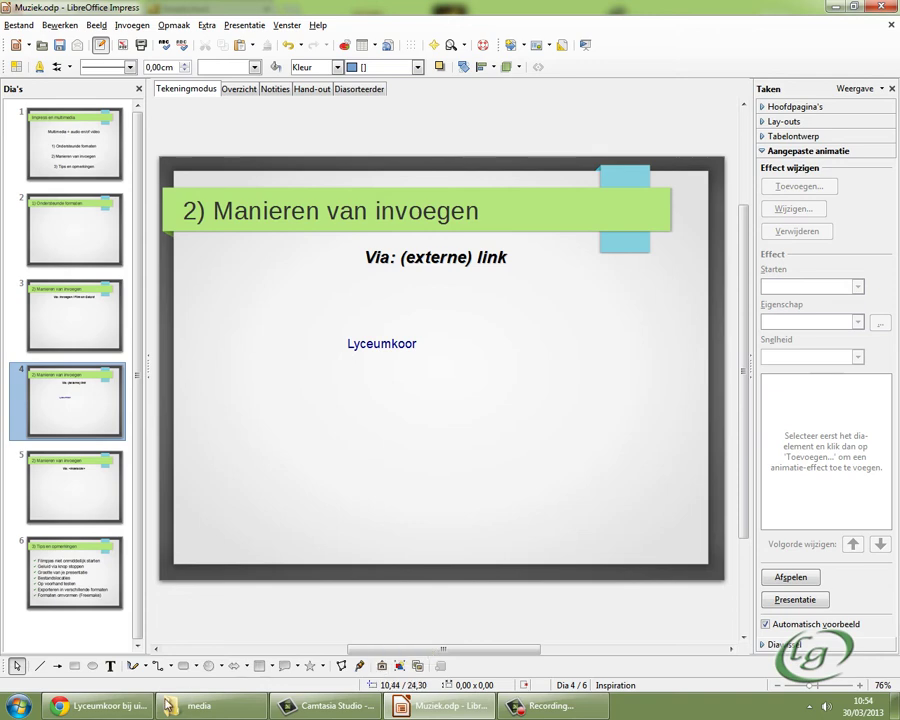
click(110, 706)
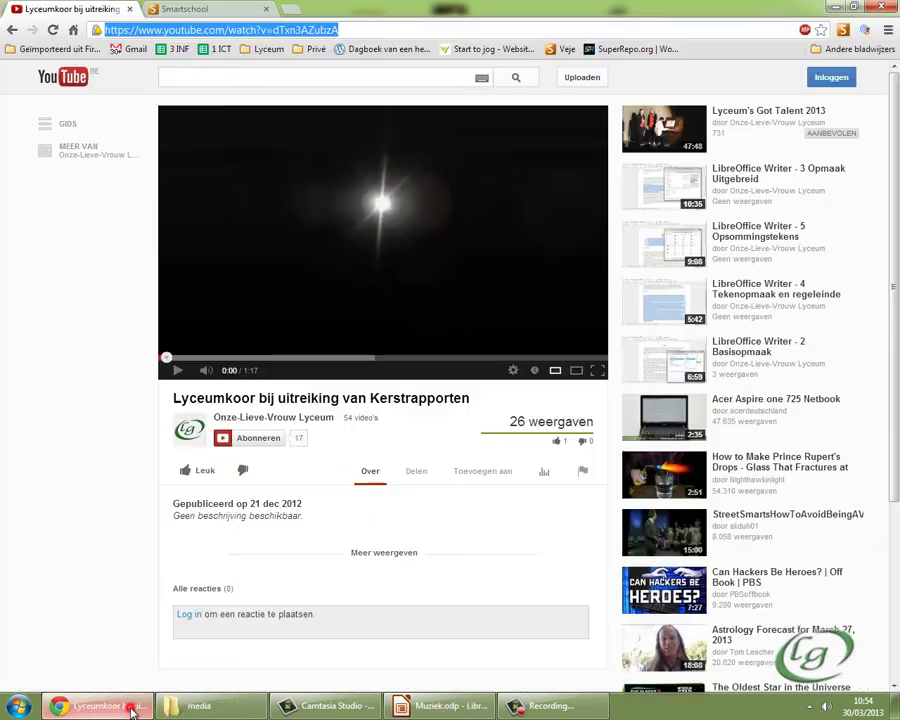
- Close the YouTube tab and move a new empty tab to the first position
click(129, 9)
click(157, 10)
drag(180, 14, 60, 10)
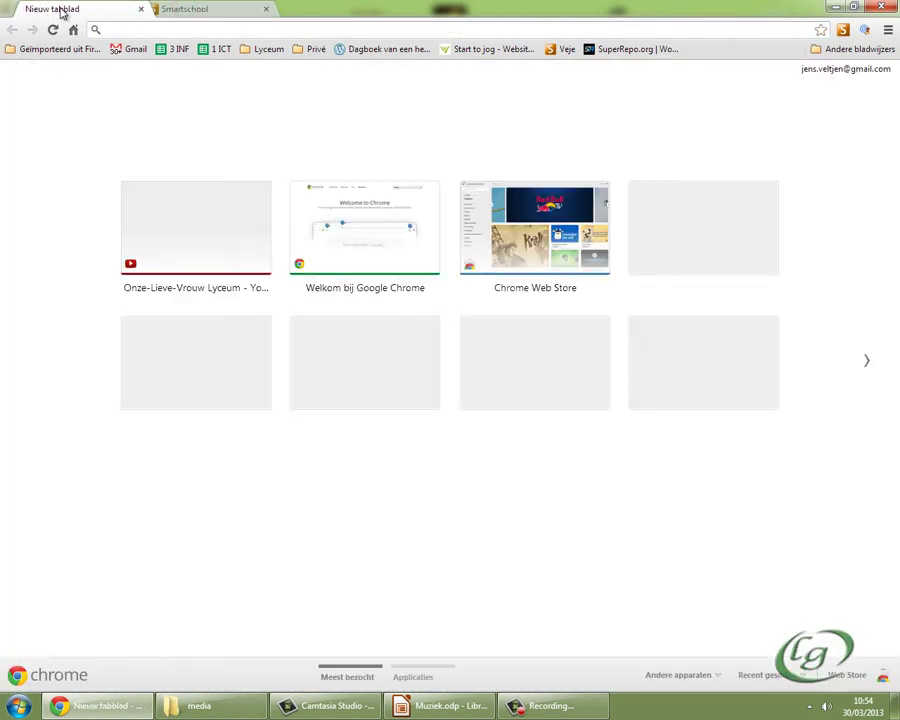
- Start the Impress slideshow from the Presentatie menu
click(470, 705)
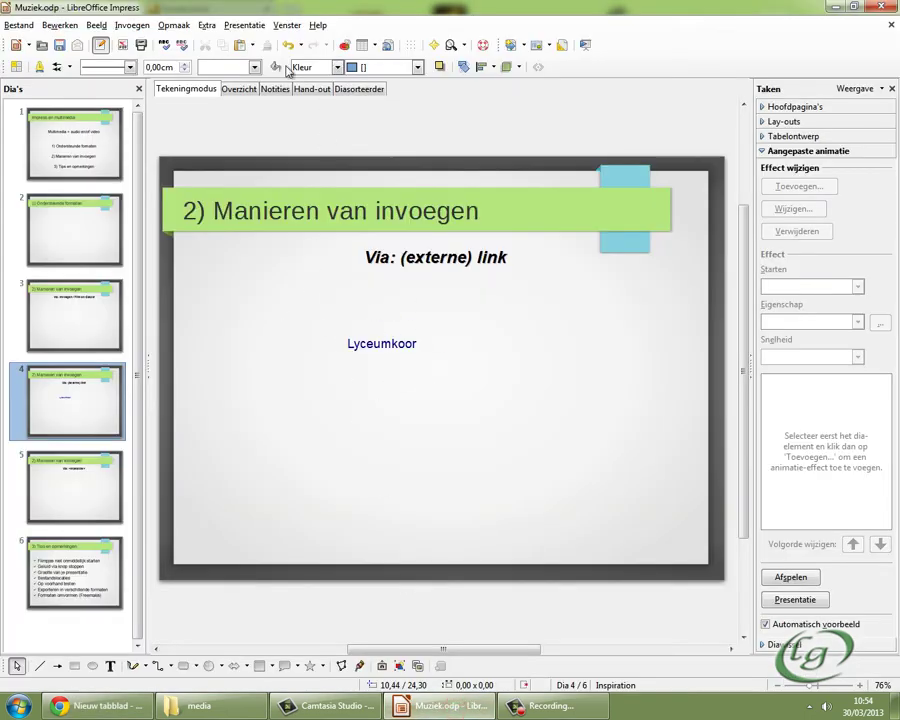
click(244, 24)
click(252, 38)
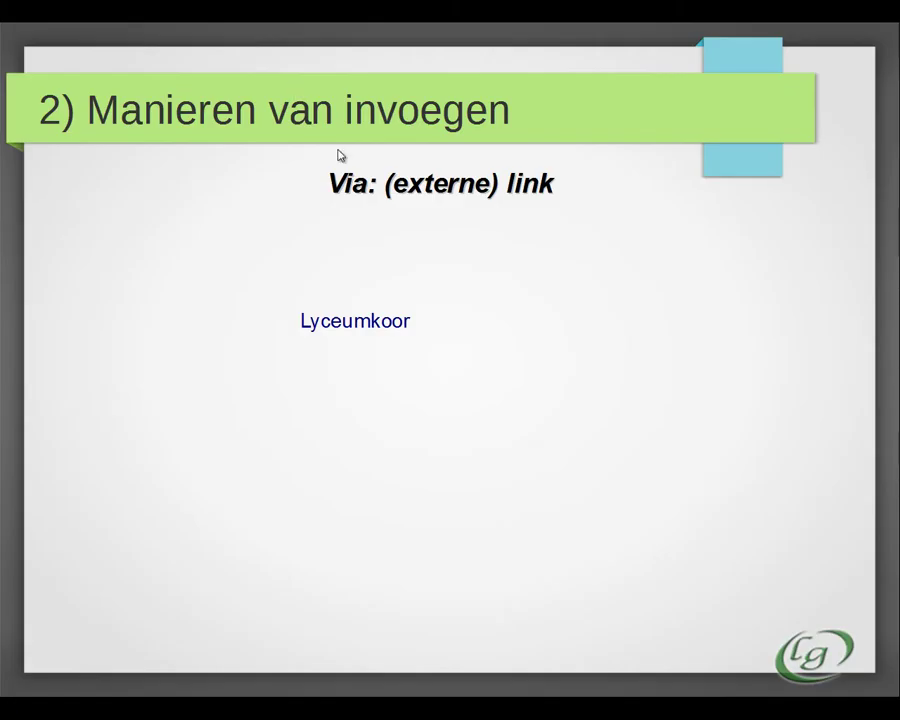
- Follow the Lyceumkoor link, enlarge the choir video, pause at 0:03, then go to Smartschool
click(342, 325)
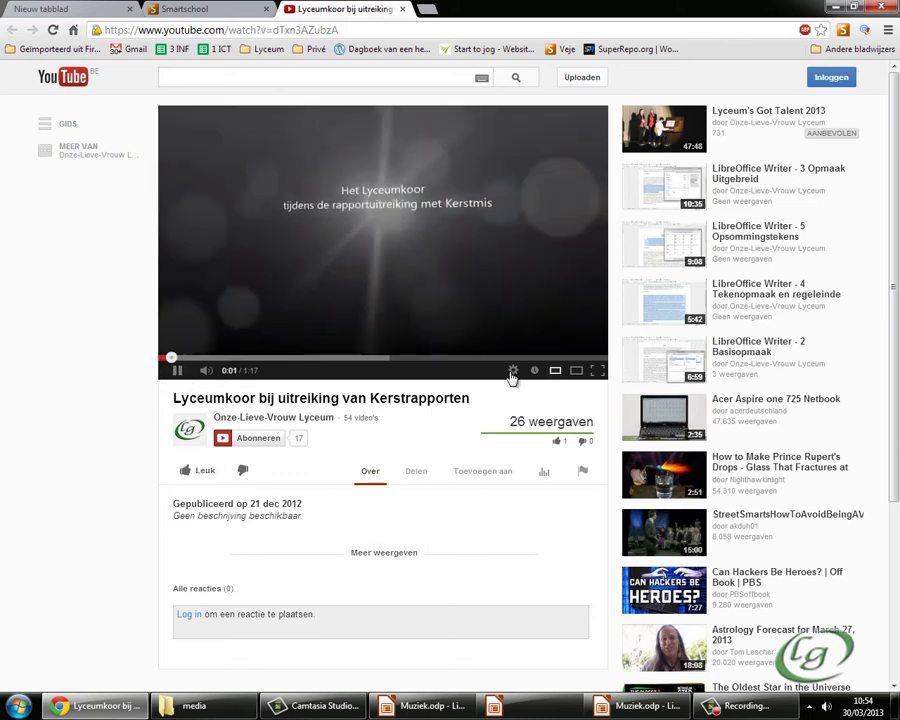
click(576, 370)
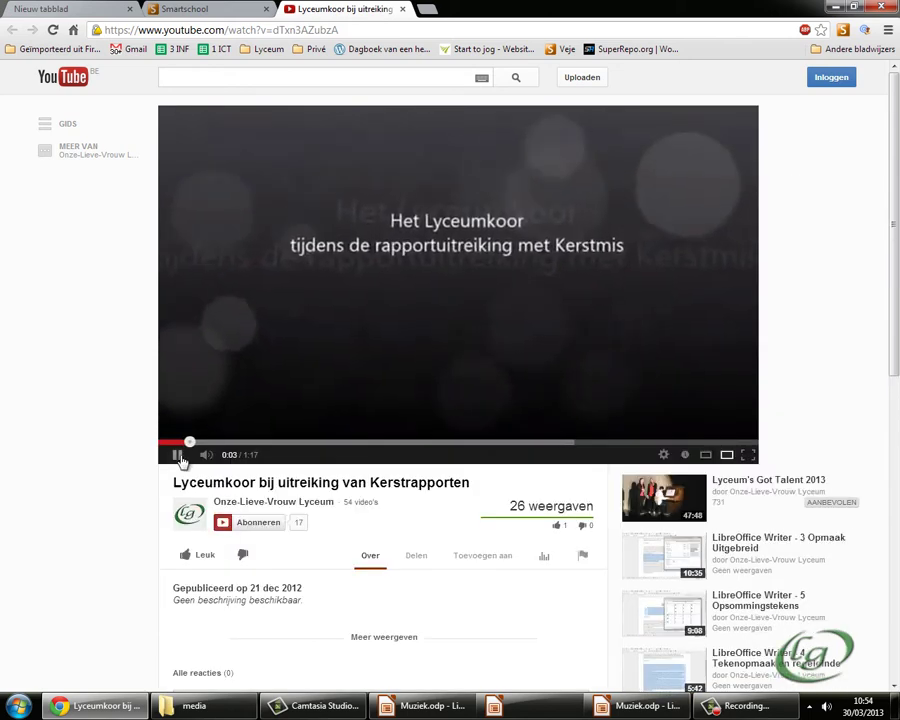
click(178, 455)
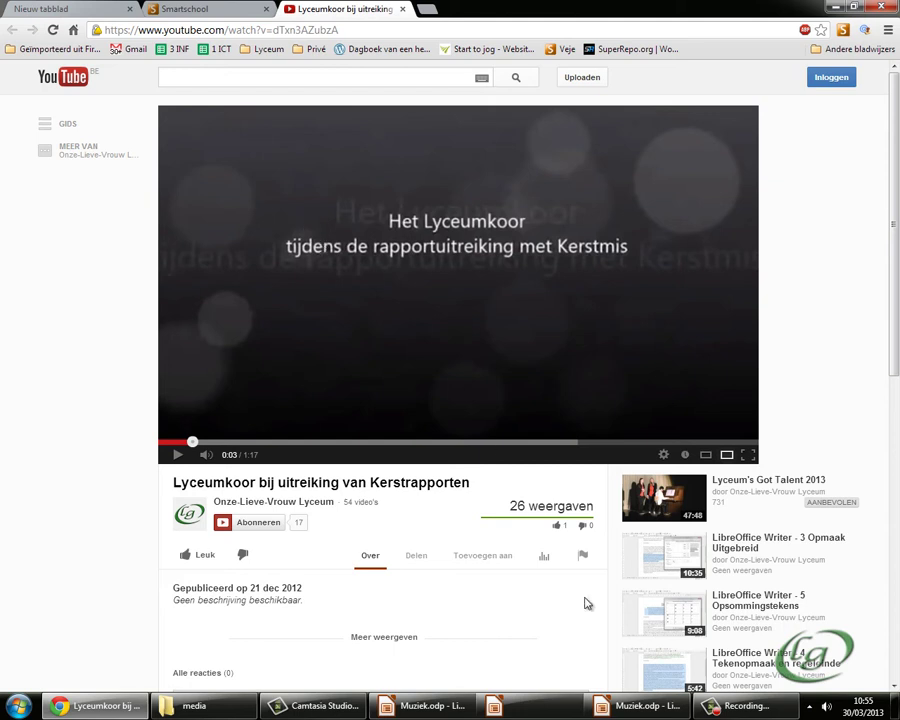
key(ctrl+shift+Tab)
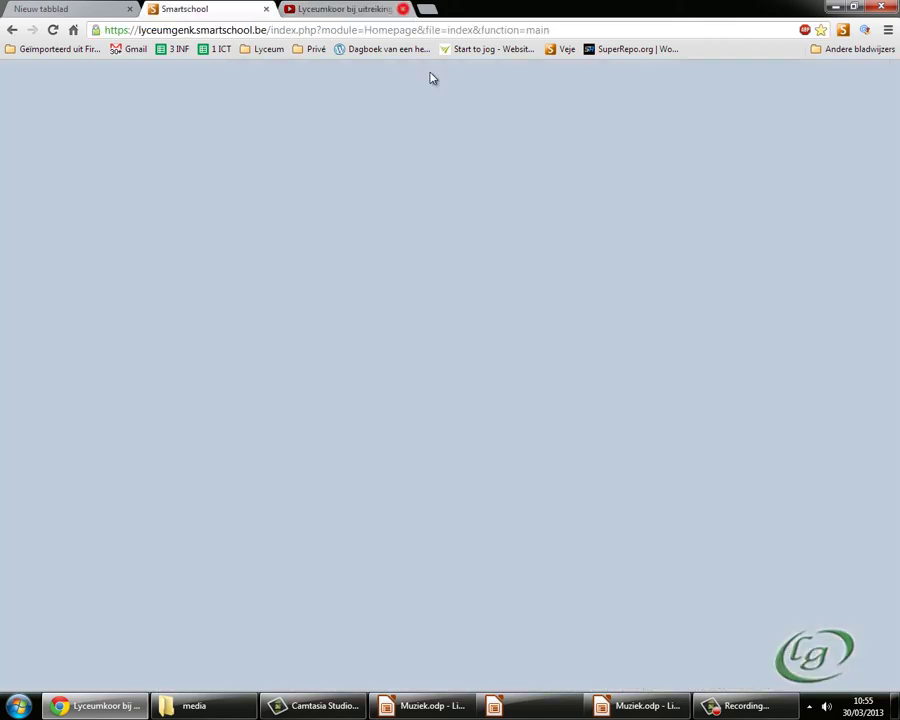
- End the slideshow and return to the Impress editing window
mouse_move(420, 706)
click(530, 650)
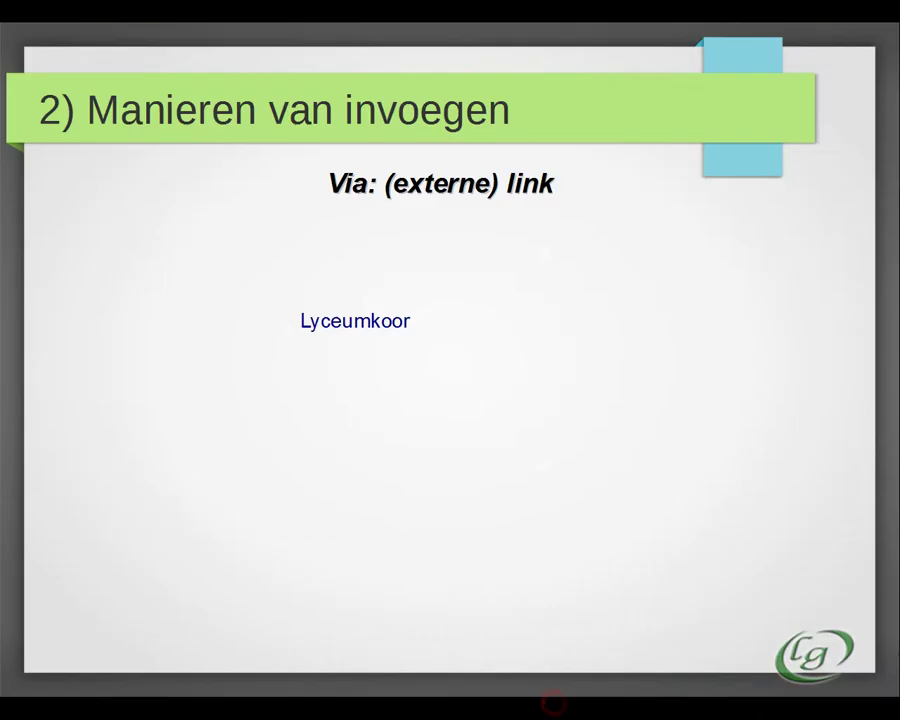
key(alt+Tab)
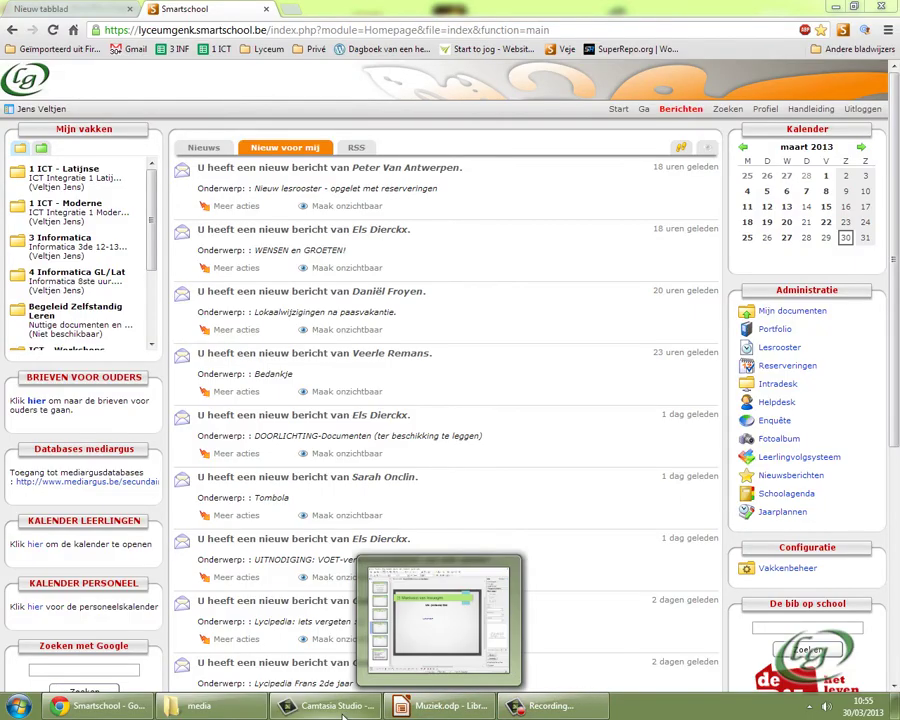
click(419, 708)
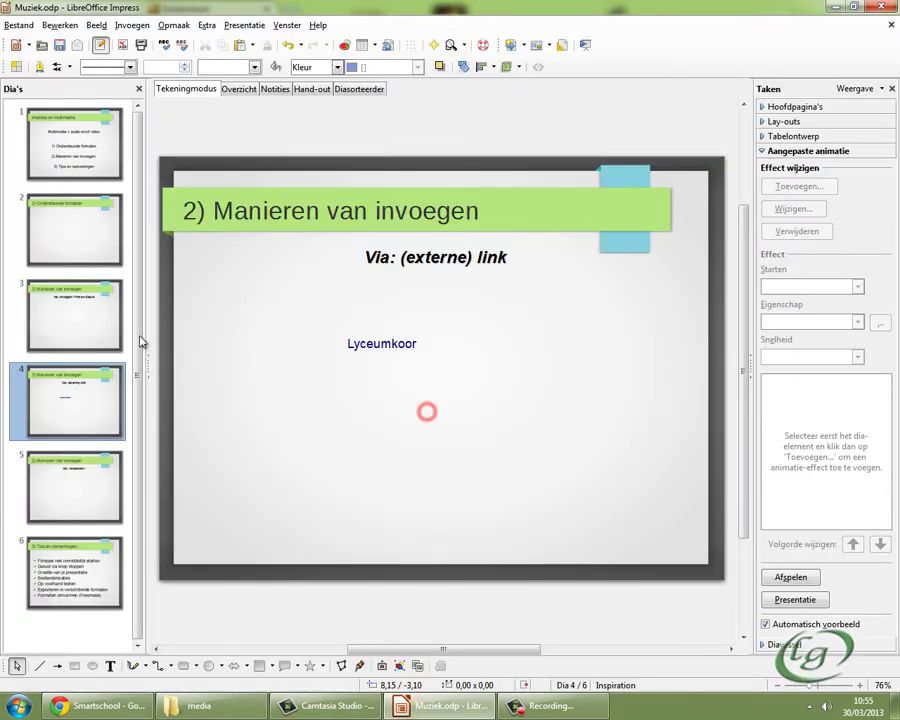
- Delete the empty content placeholder on slide 5, keeping the 'Via: <interactie>' text
click(96, 483)
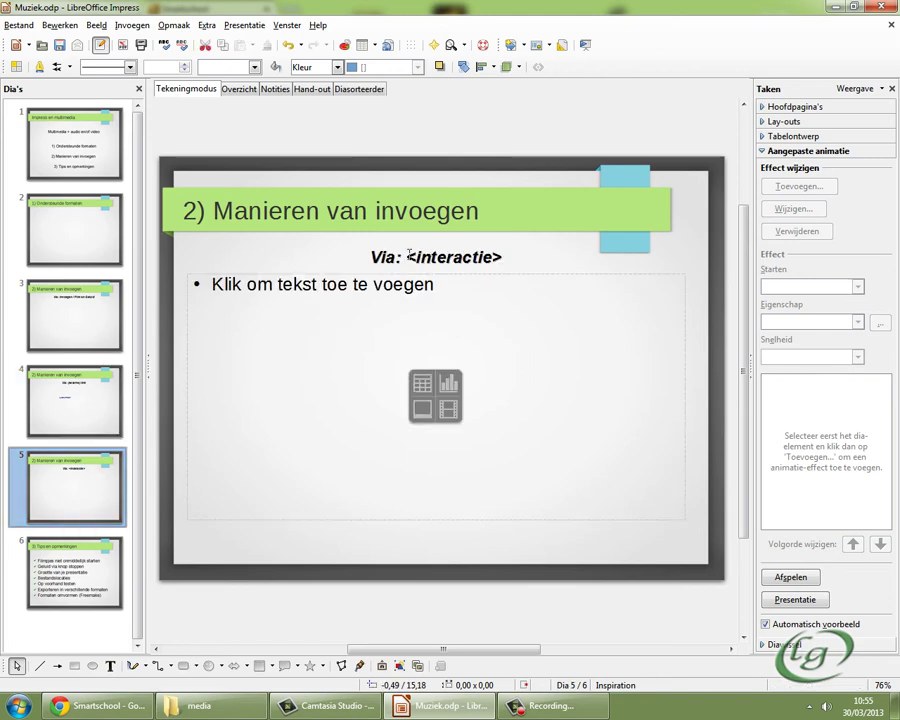
click(489, 272)
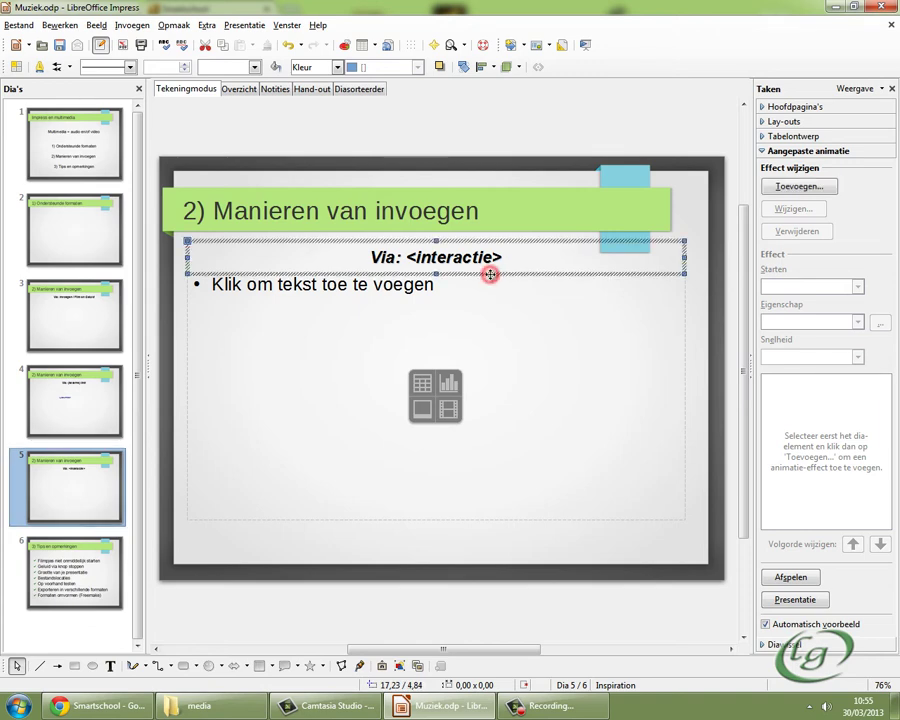
click(684, 342)
key(Delete)
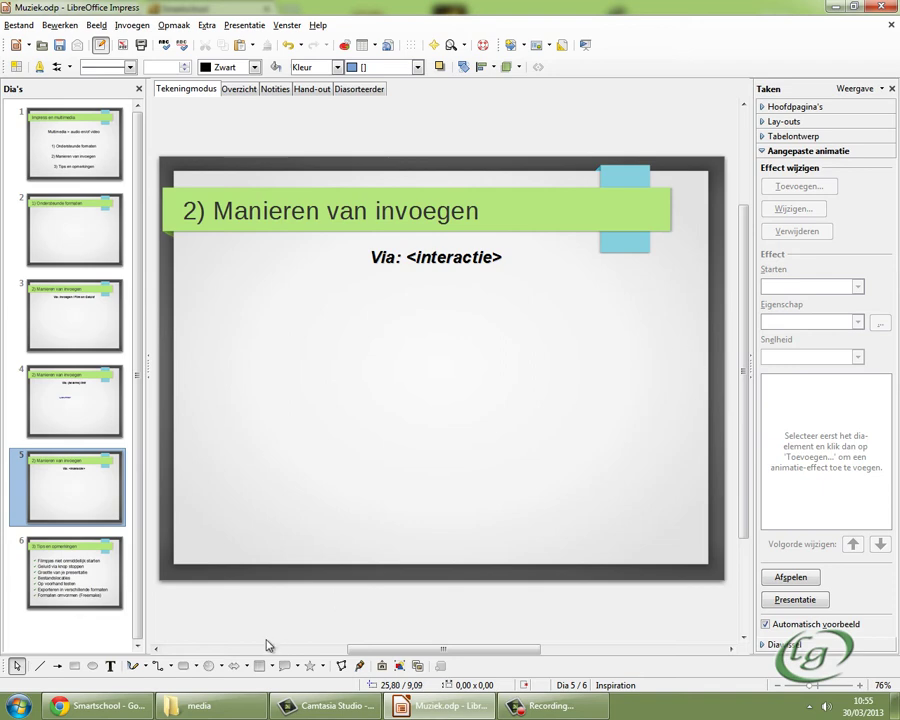
- Draw a blue rectangle below the heading on slide 5 and give it a drop shadow
click(183, 665)
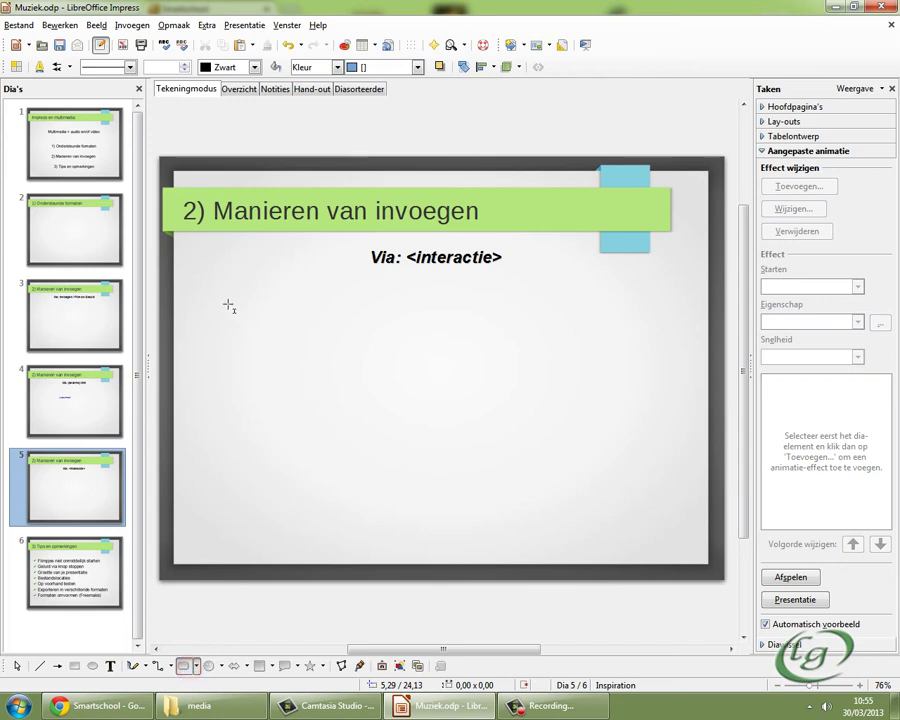
drag(222, 297, 354, 342)
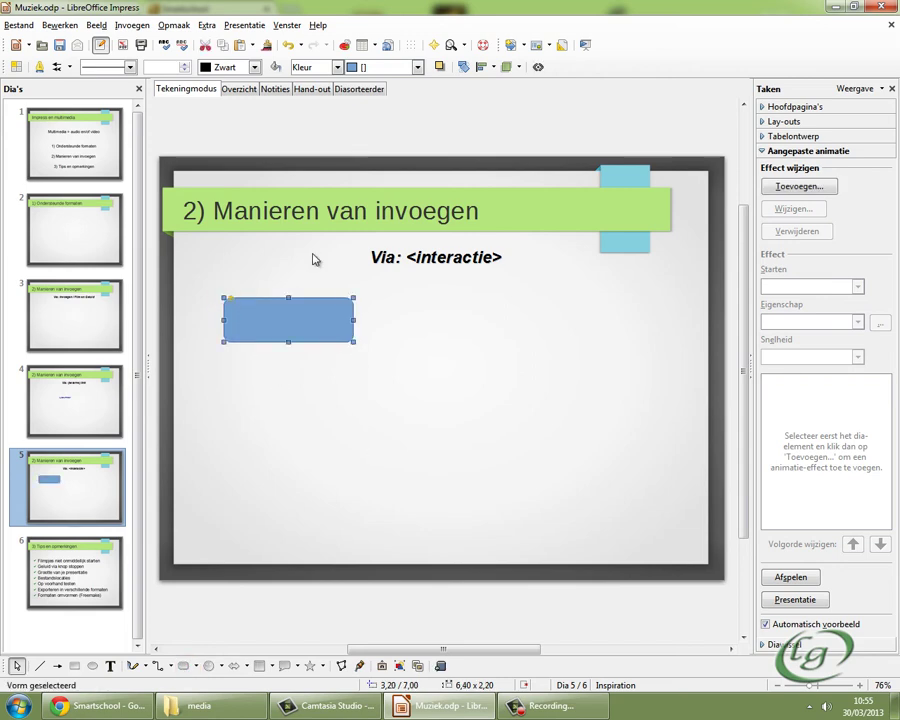
click(439, 66)
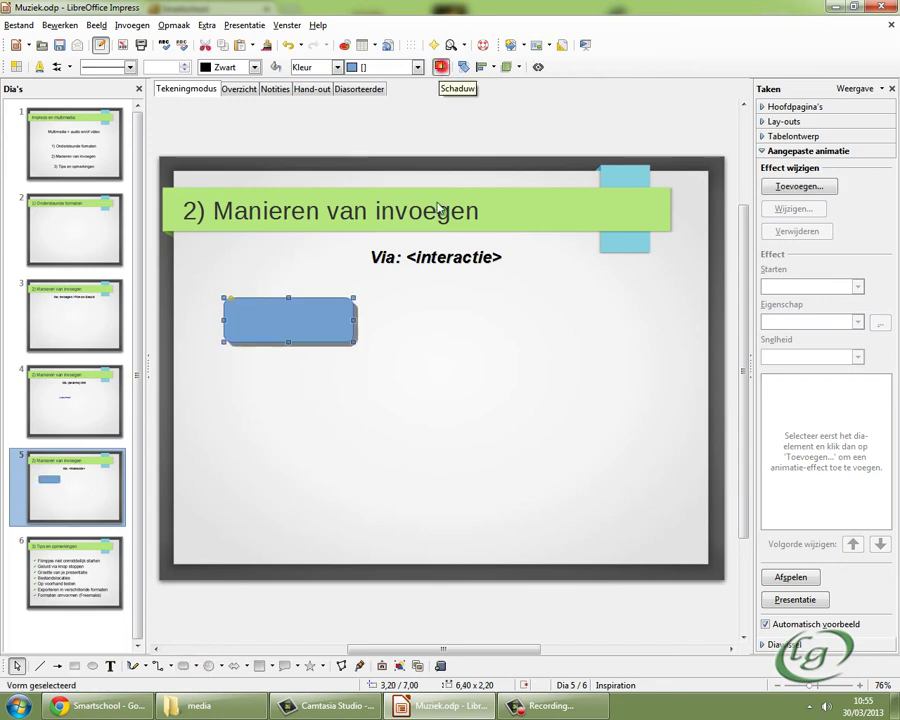
- Label the rectangle 'Geluidje (Rumble)'
double_click(287, 323)
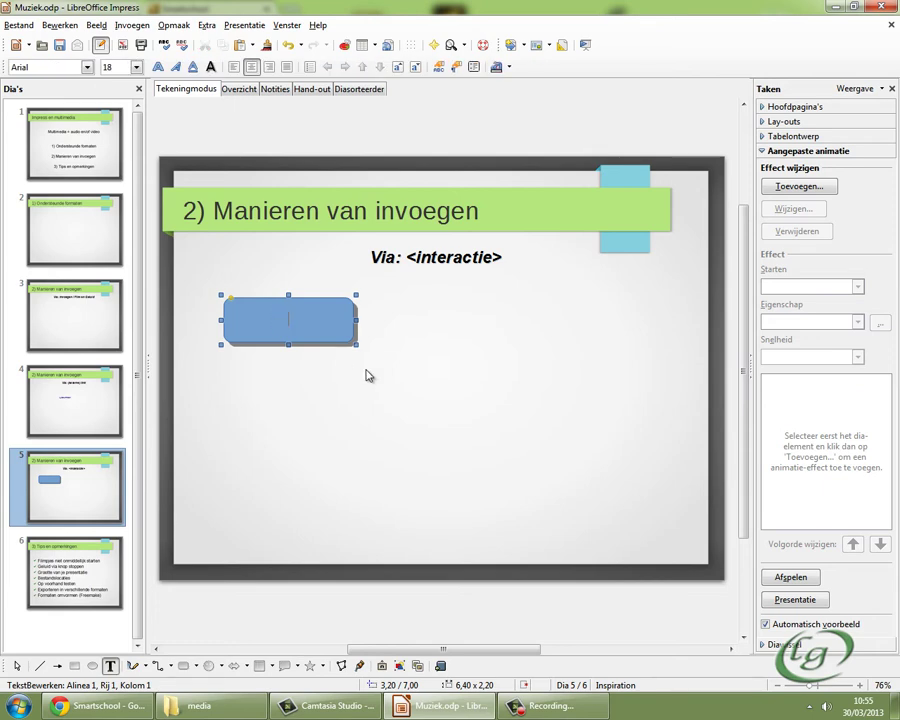
text(Ge)
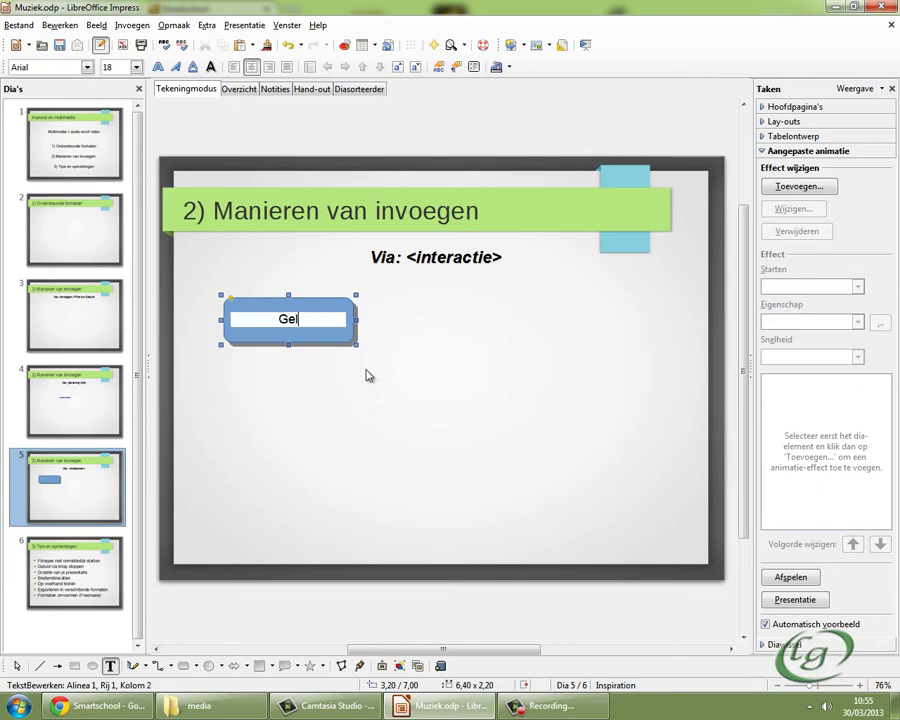
text(luidje ()
text(Rumble)
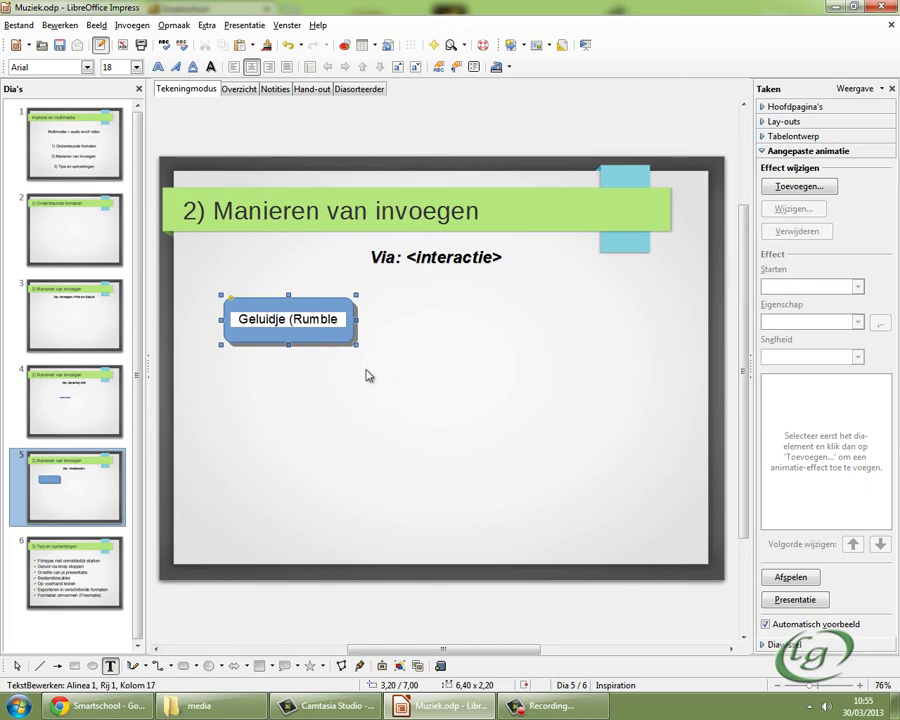
text())
click(367, 374)
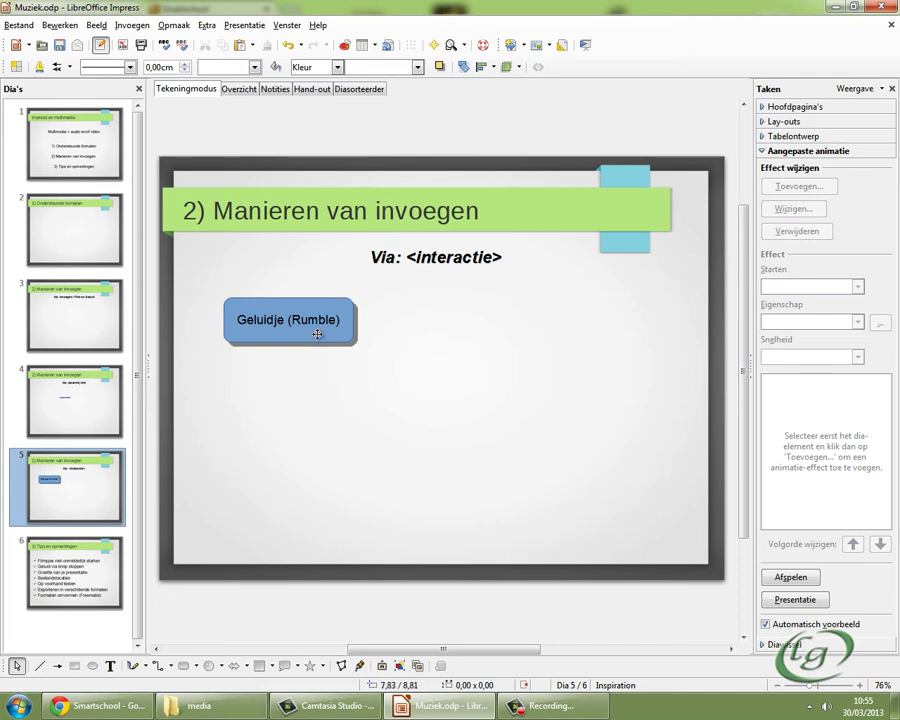
click(317, 334)
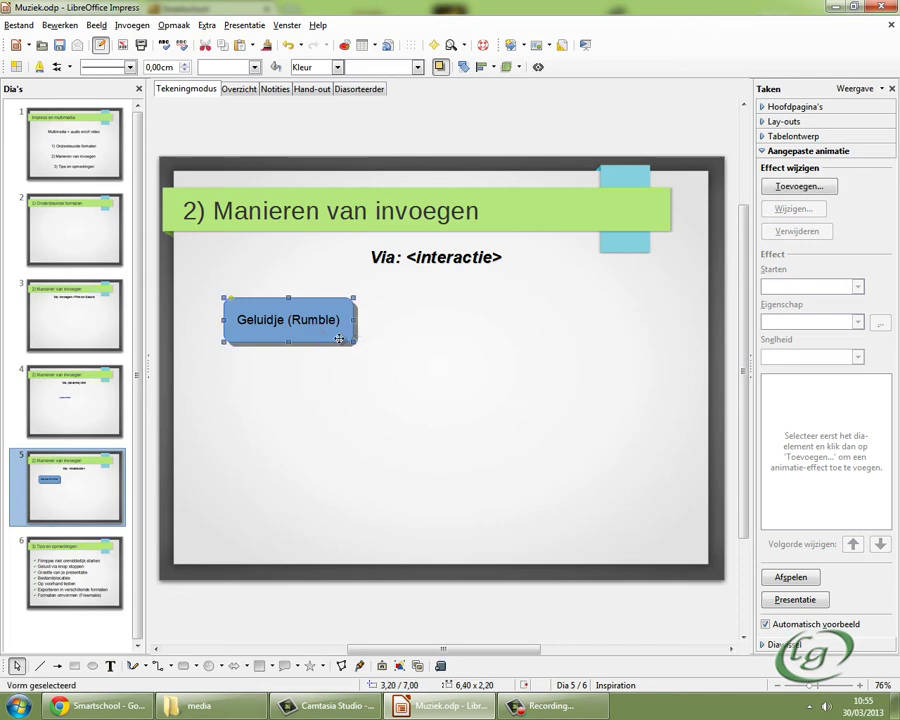
- Set the Geluidje (Rumble) shape's click interaction to Geluid afspelen
right_click(339, 339)
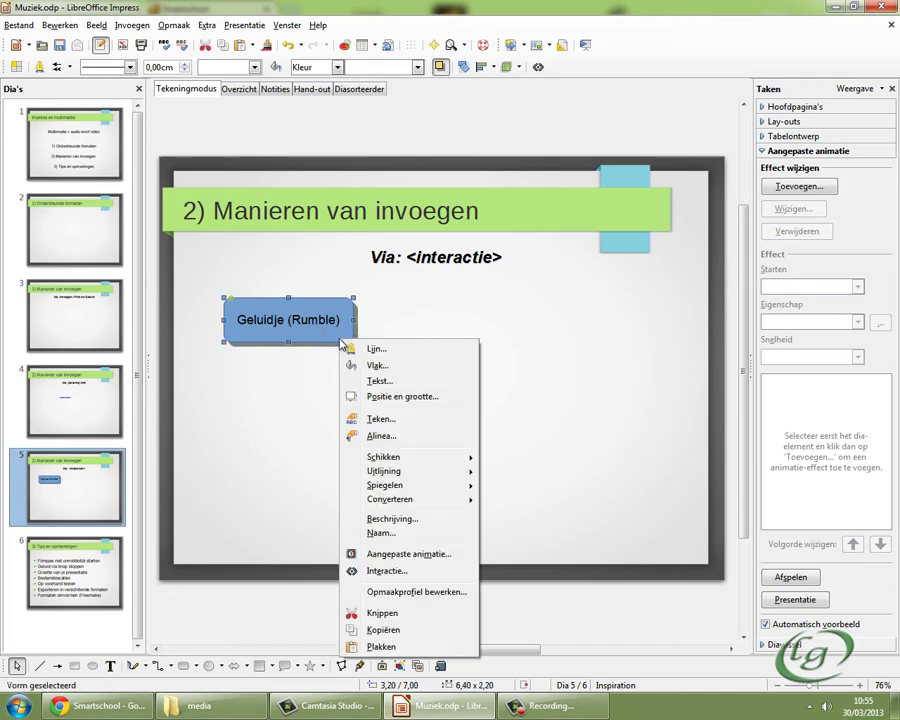
click(388, 572)
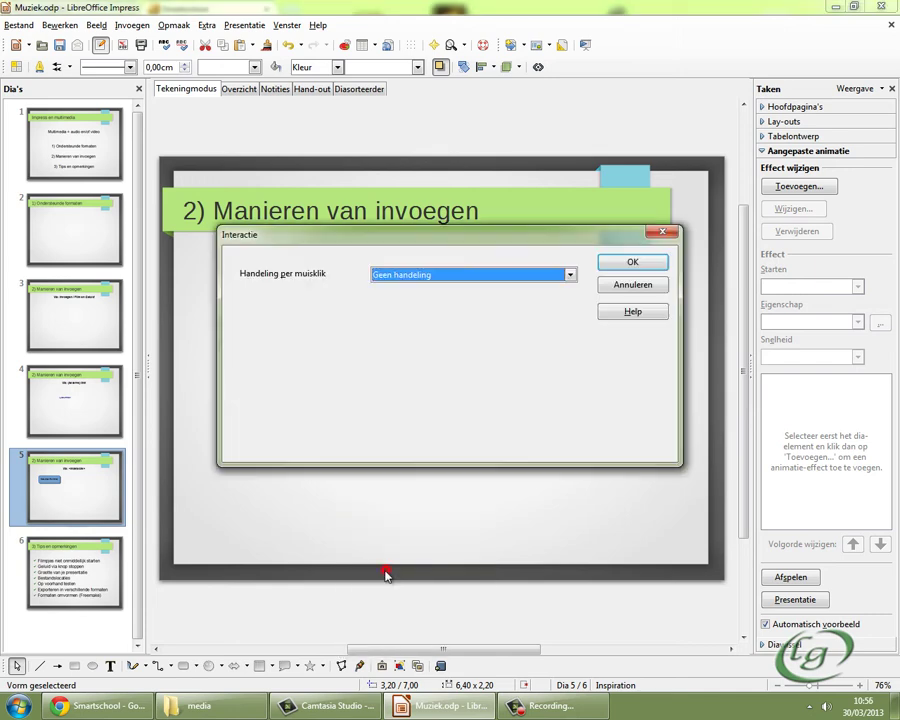
click(431, 276)
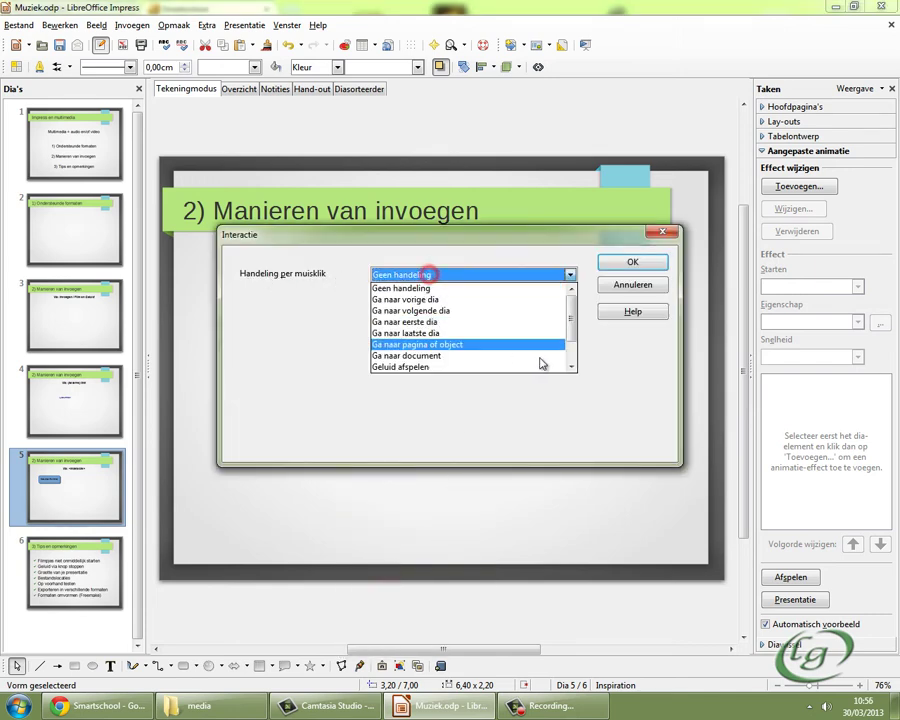
scroll(576, 336, down, 3)
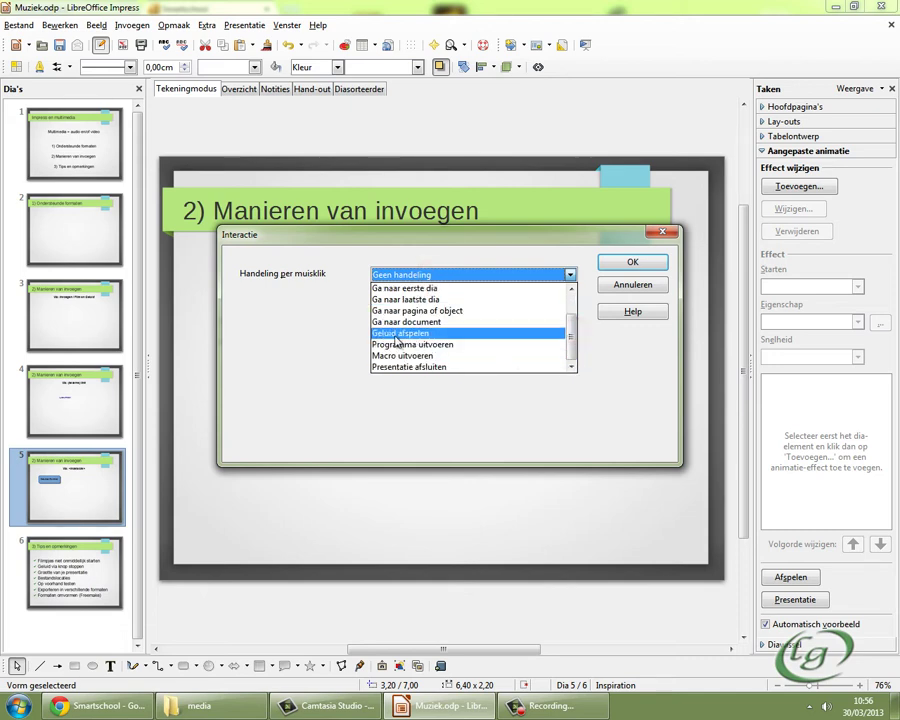
click(400, 334)
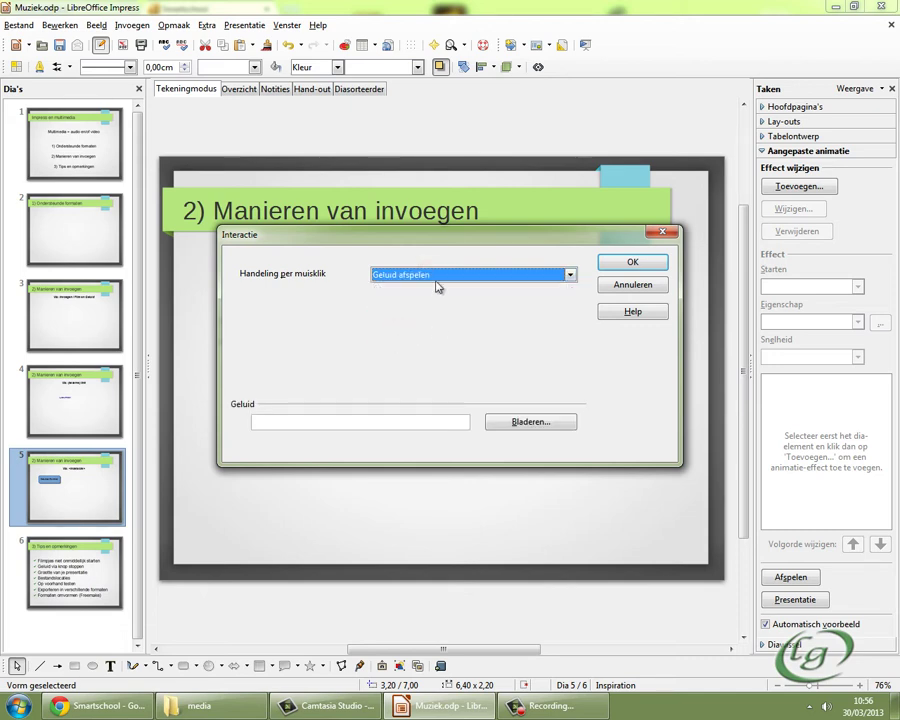
- Choose media\WAV - Rumble as the sound and confirm the interaction
click(516, 423)
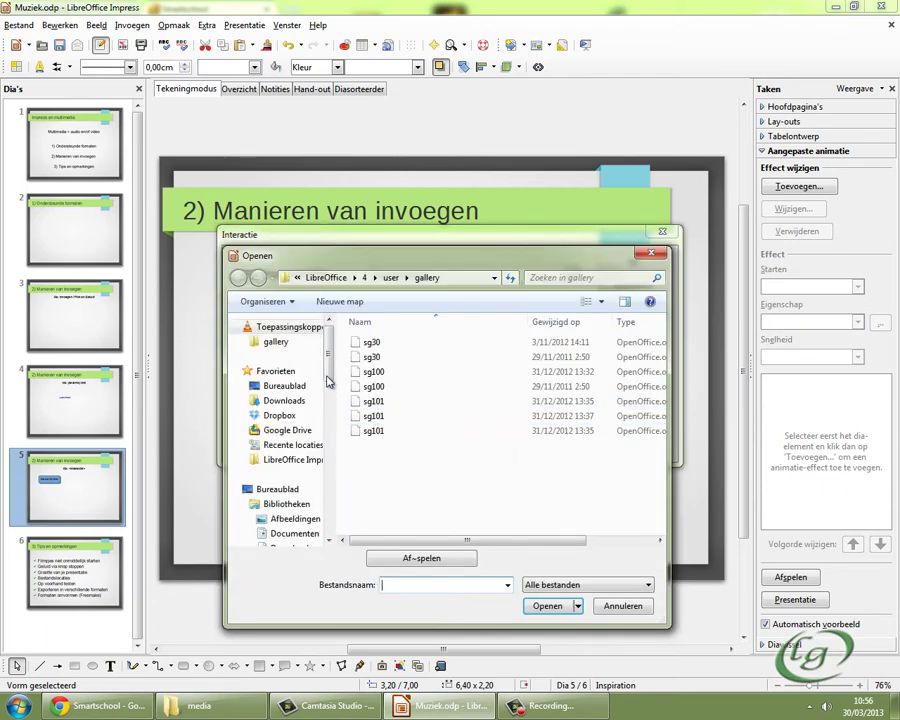
click(290, 459)
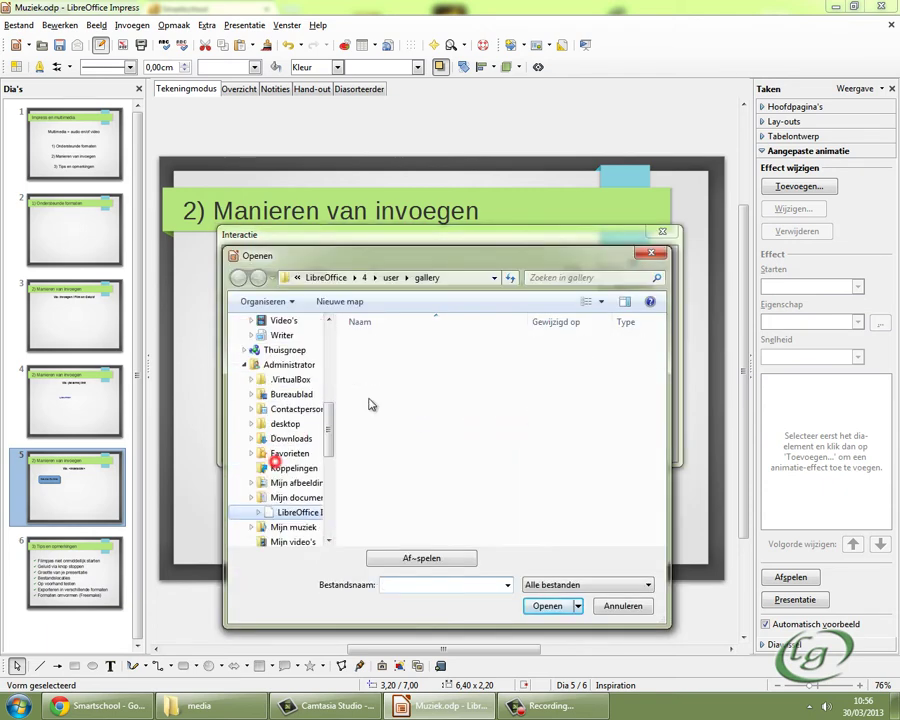
double_click(375, 344)
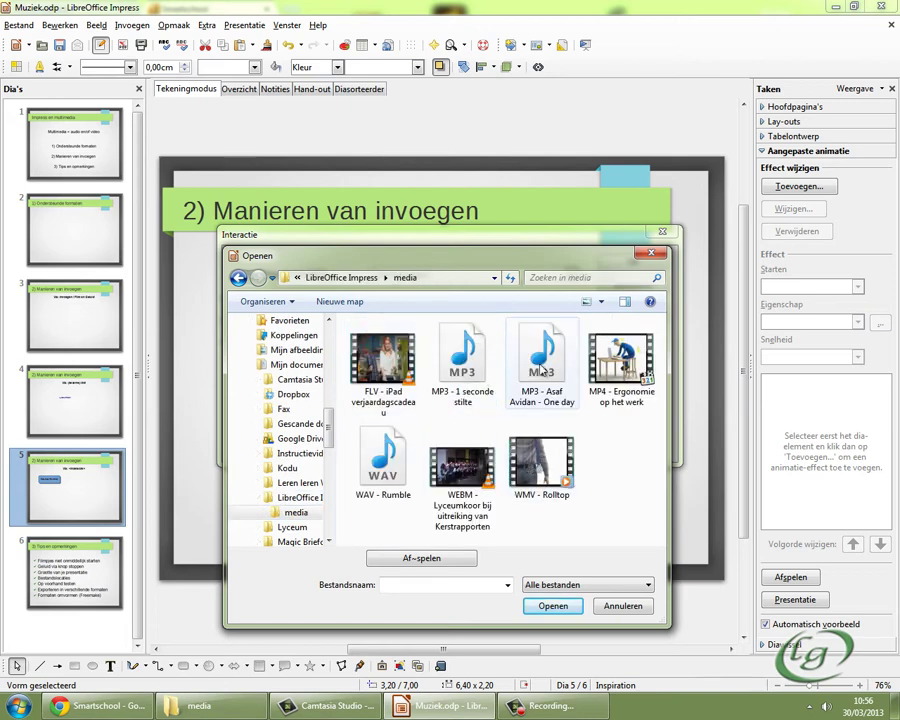
click(378, 470)
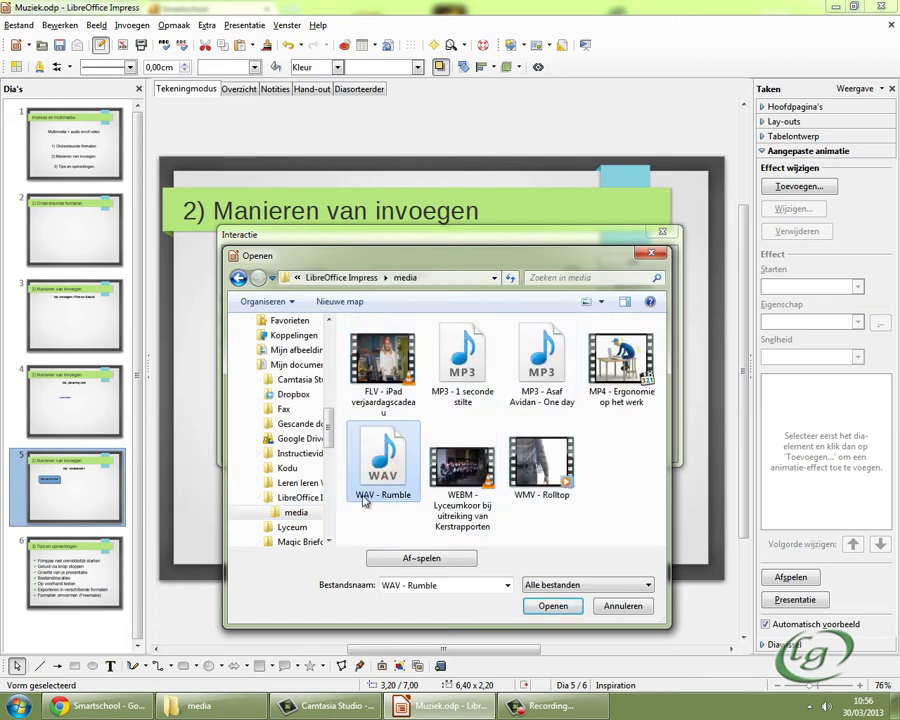
click(550, 607)
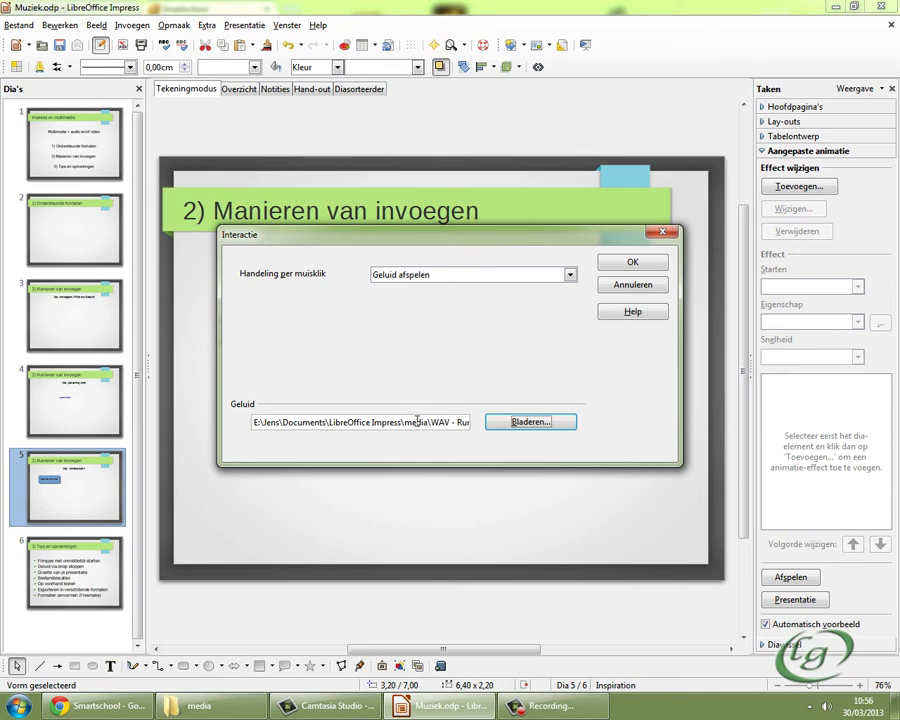
drag(404, 422, 478, 420)
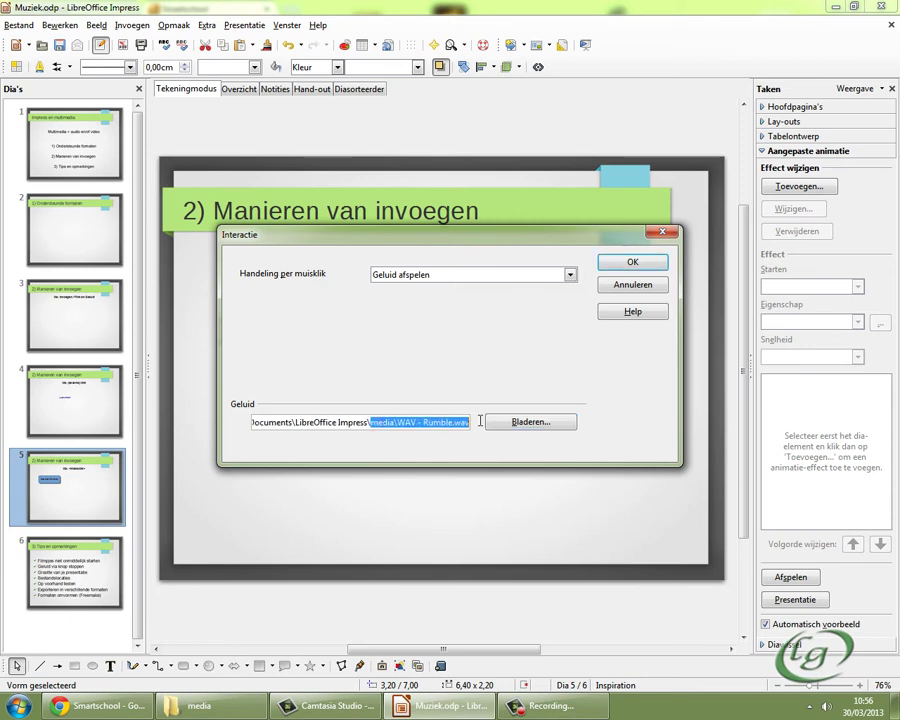
click(408, 392)
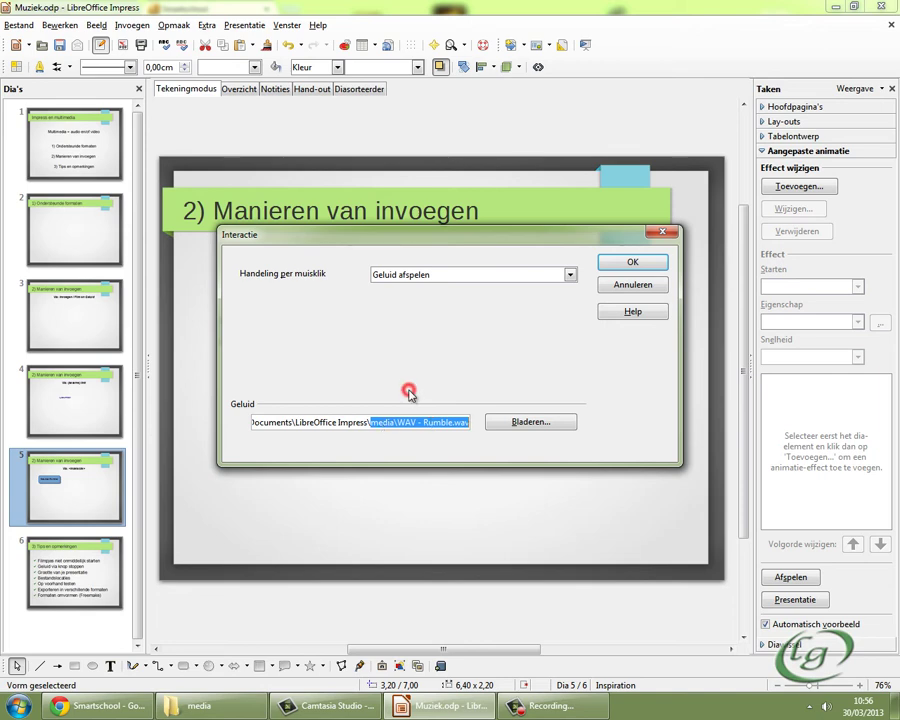
click(509, 453)
click(609, 265)
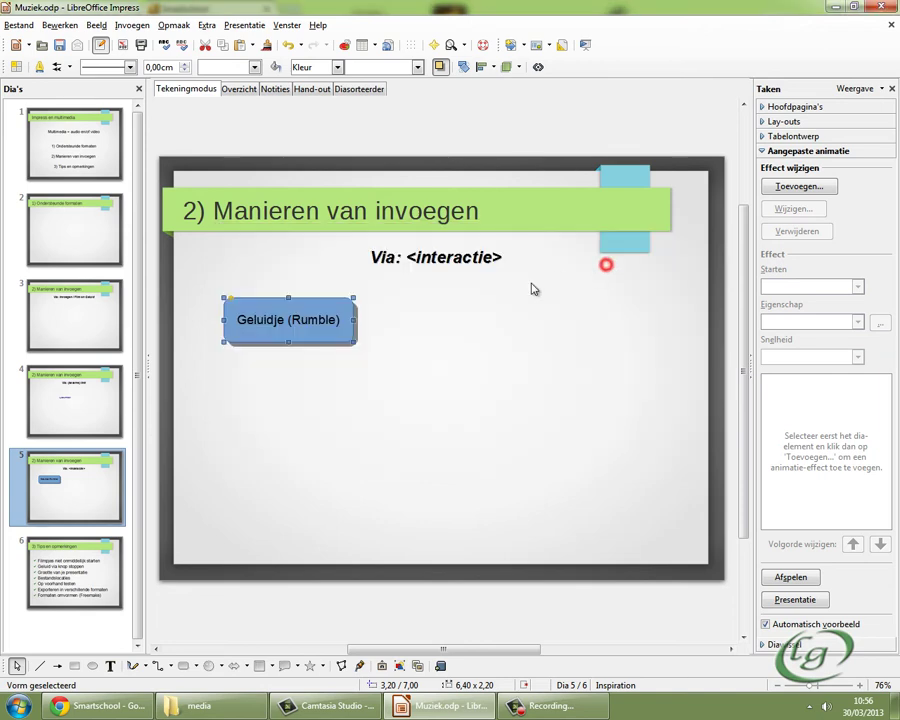
click(420, 376)
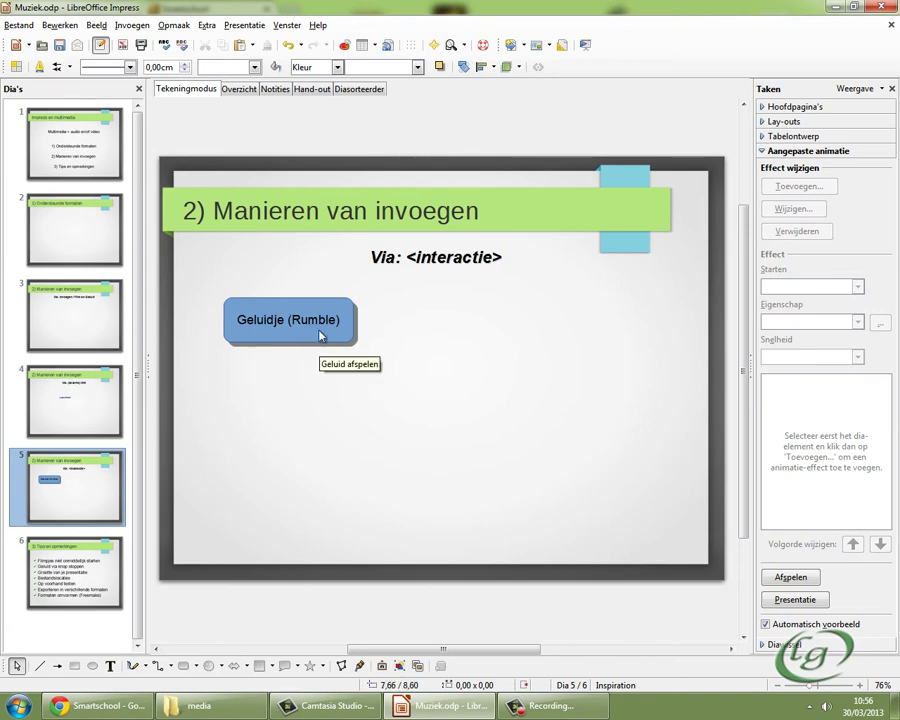
click(244, 25)
click(255, 48)
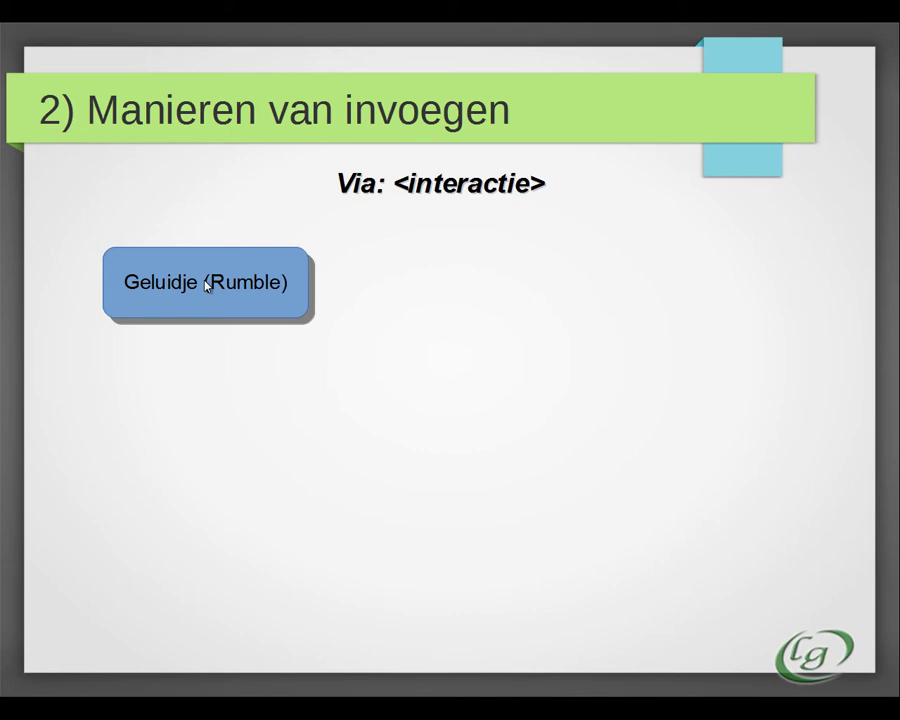
click(463, 317)
key(Escape)
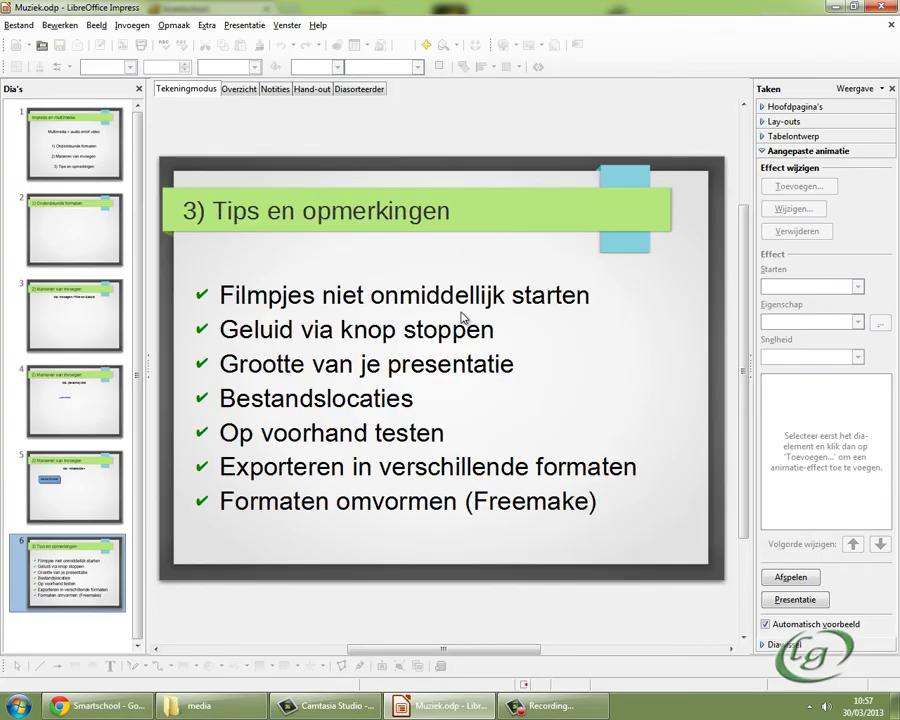
click(86, 476)
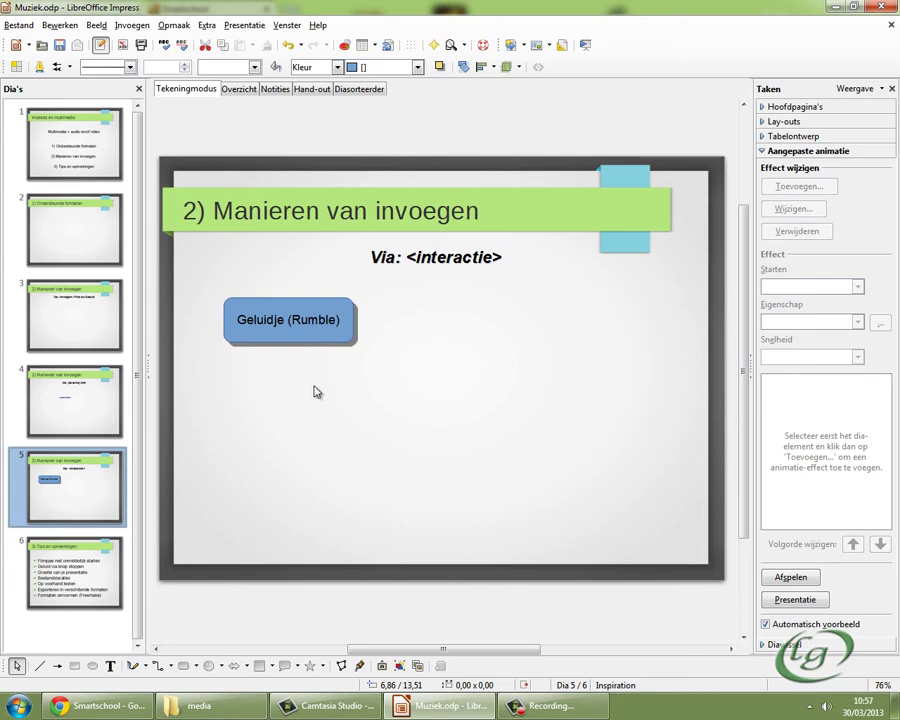
- Draw a circle from Basisvormen below the Geluidje (Rumble) button and add a drop shadow
click(270, 385)
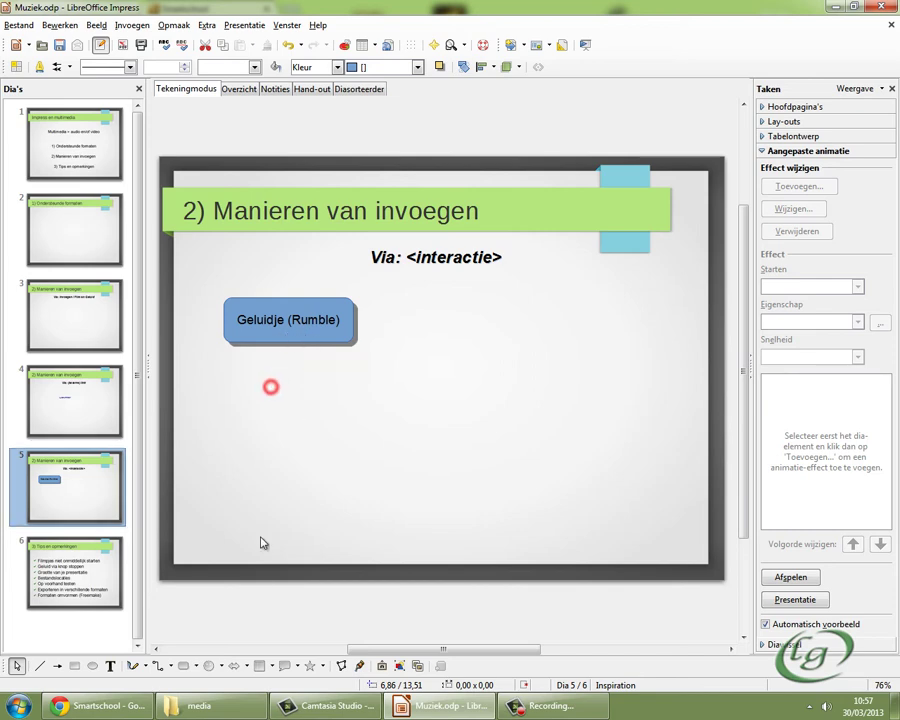
click(196, 666)
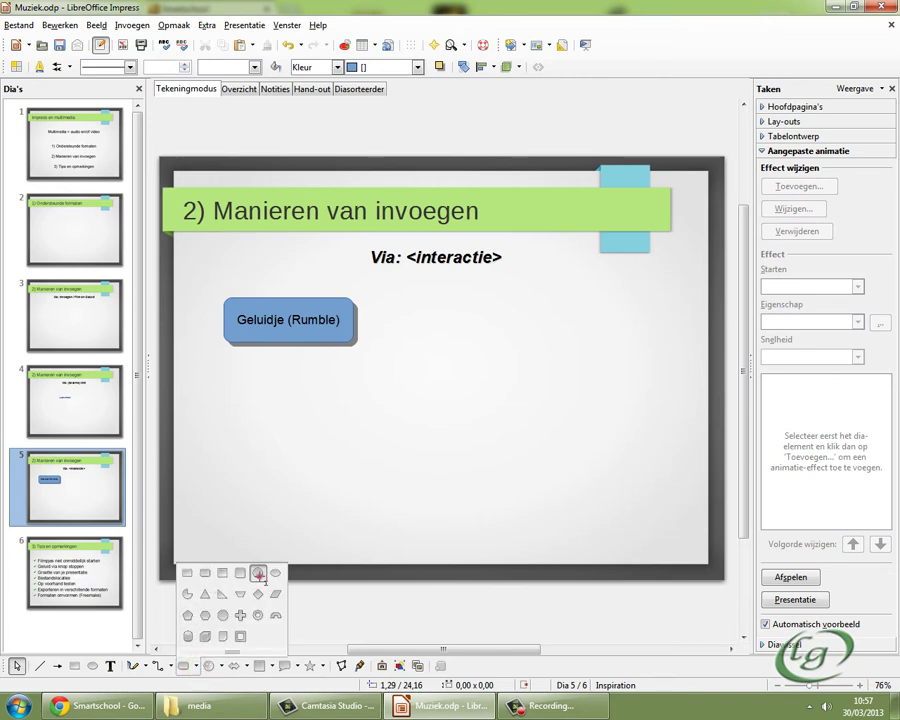
click(258, 573)
drag(305, 387, 453, 535)
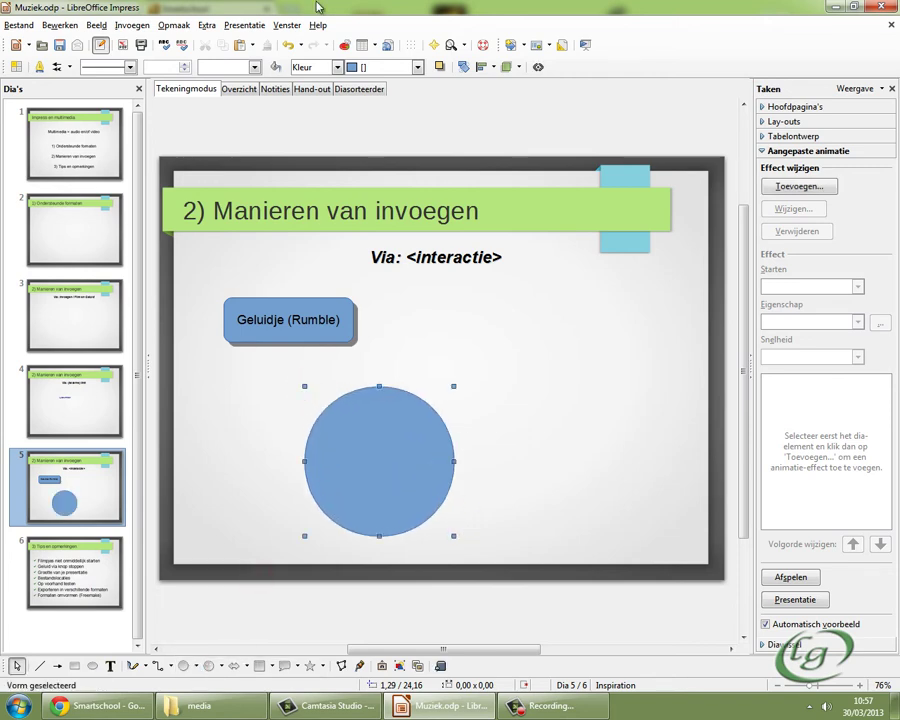
click(439, 67)
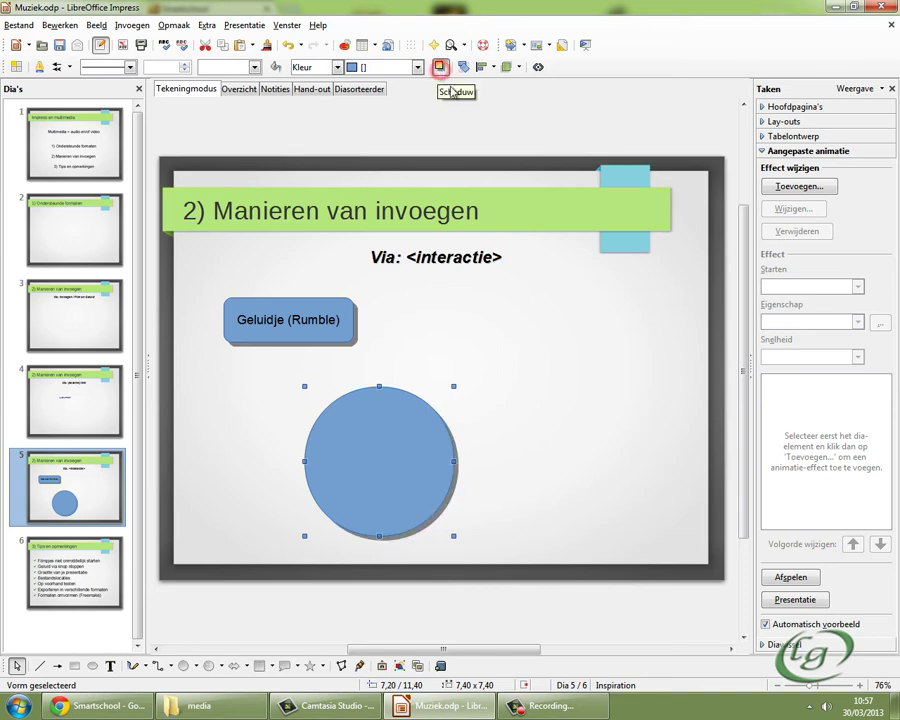
- Fill the circle with red via the Vlak dialog
right_click(407, 485)
click(457, 191)
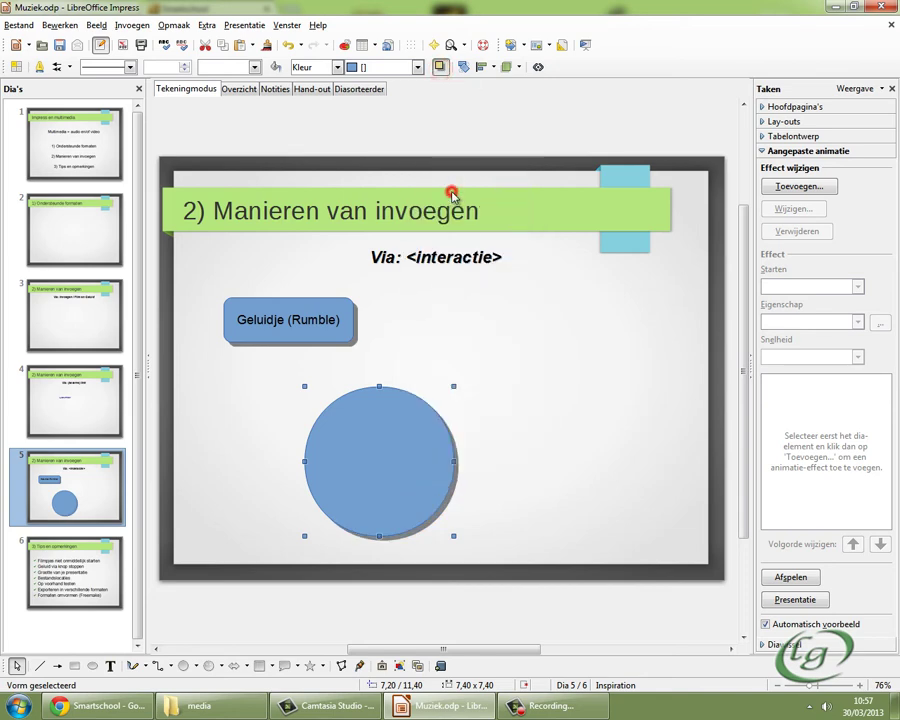
click(286, 359)
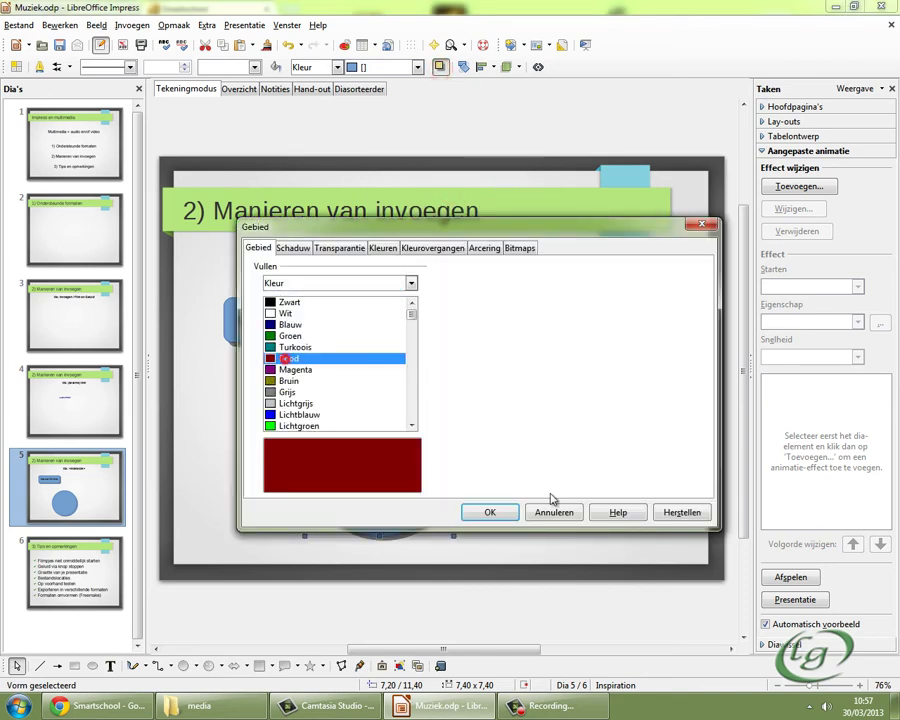
click(505, 513)
- Label the circle 'Lied - One Day Baby'
double_click(374, 457)
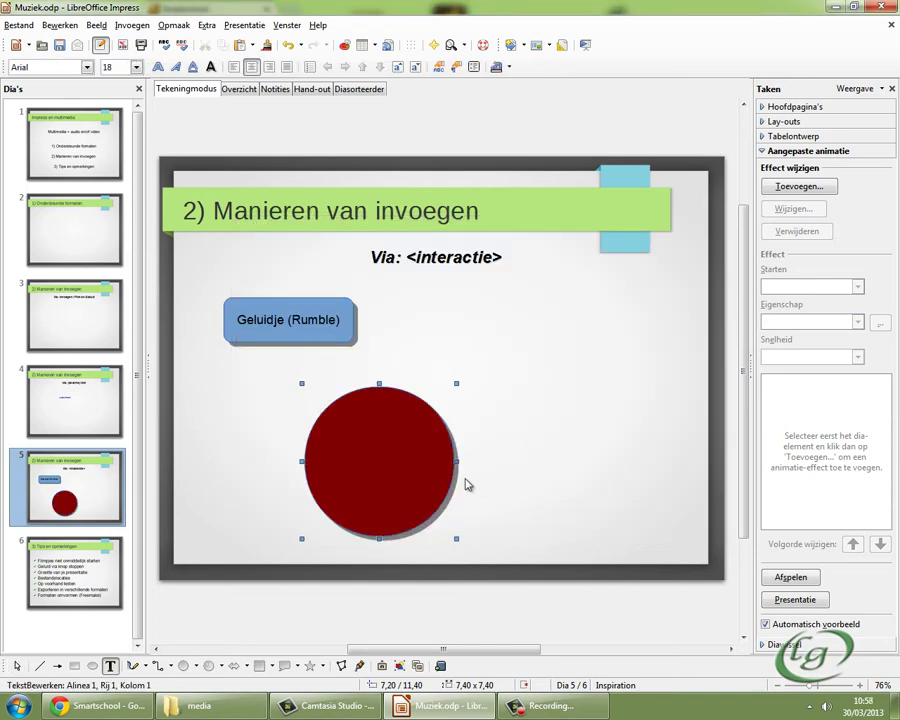
text(Lied)
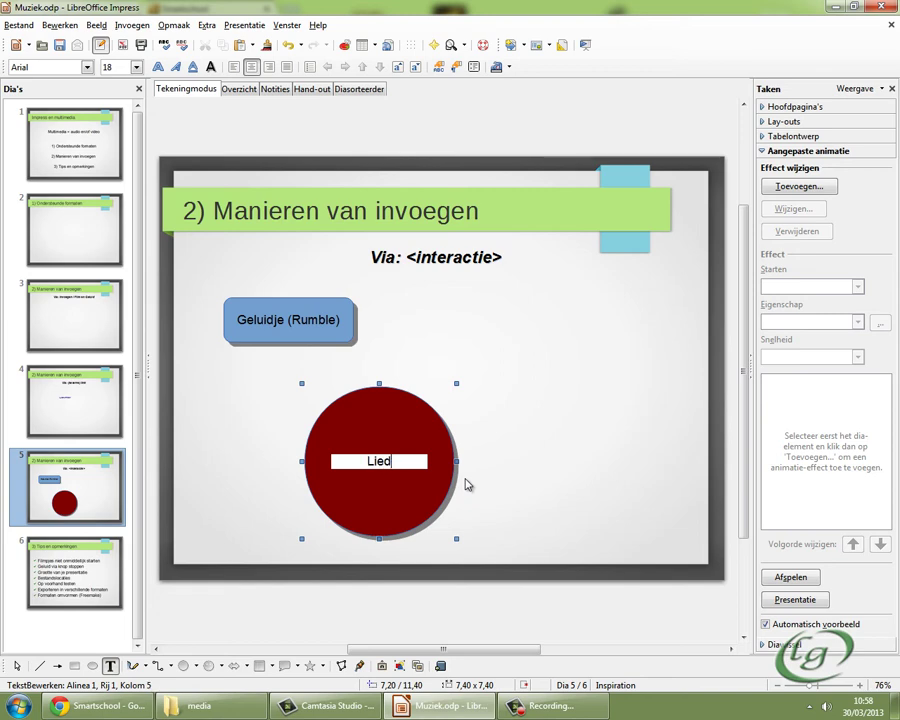
text( - One)
text( Day Bab)
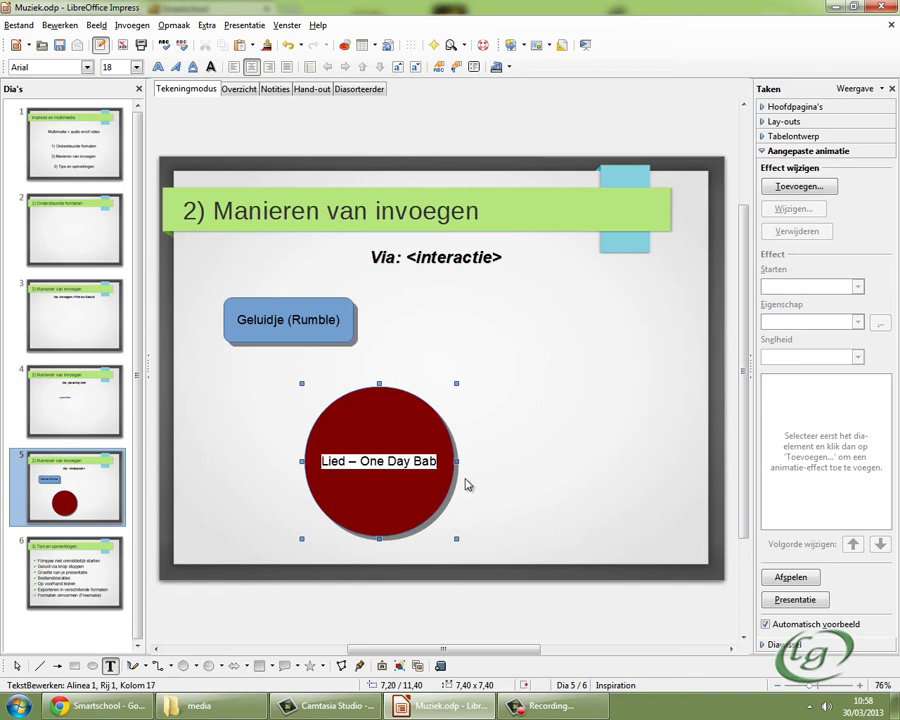
text(y)
click(533, 487)
click(412, 472)
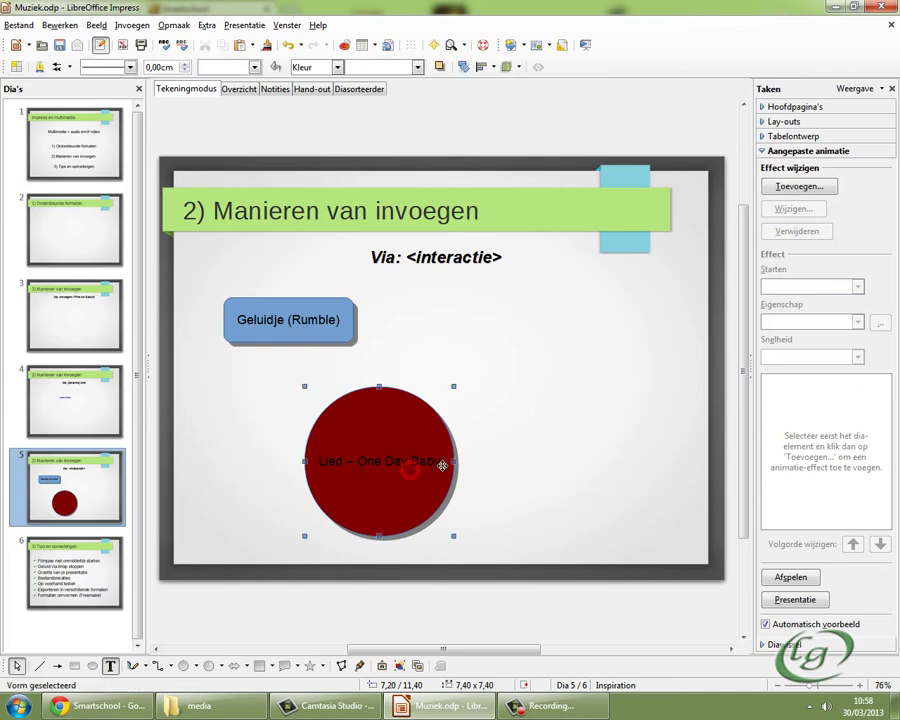
- Stretch the red circle into a wider ellipse
drag(455, 461, 535, 461)
click(622, 418)
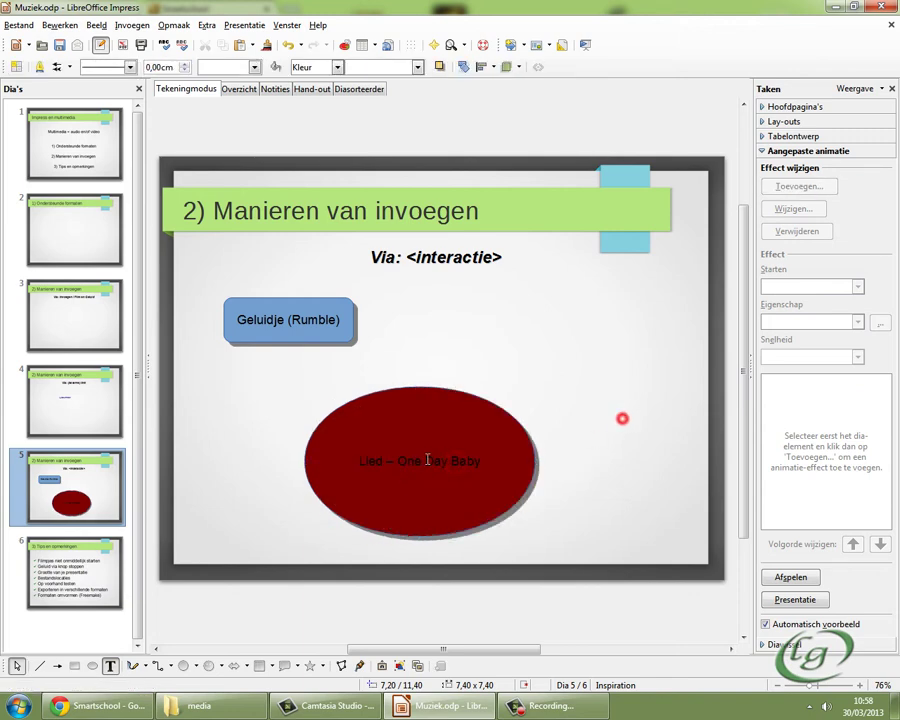
click(429, 482)
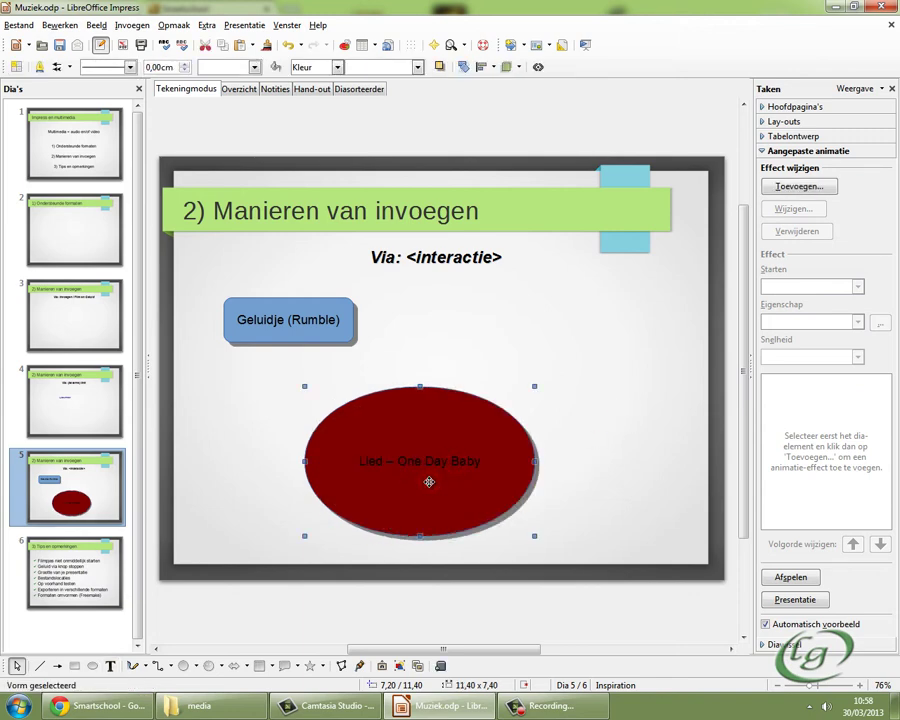
- Set the ellipse's click interaction to Geluid afspelen
right_click(429, 482)
click(446, 395)
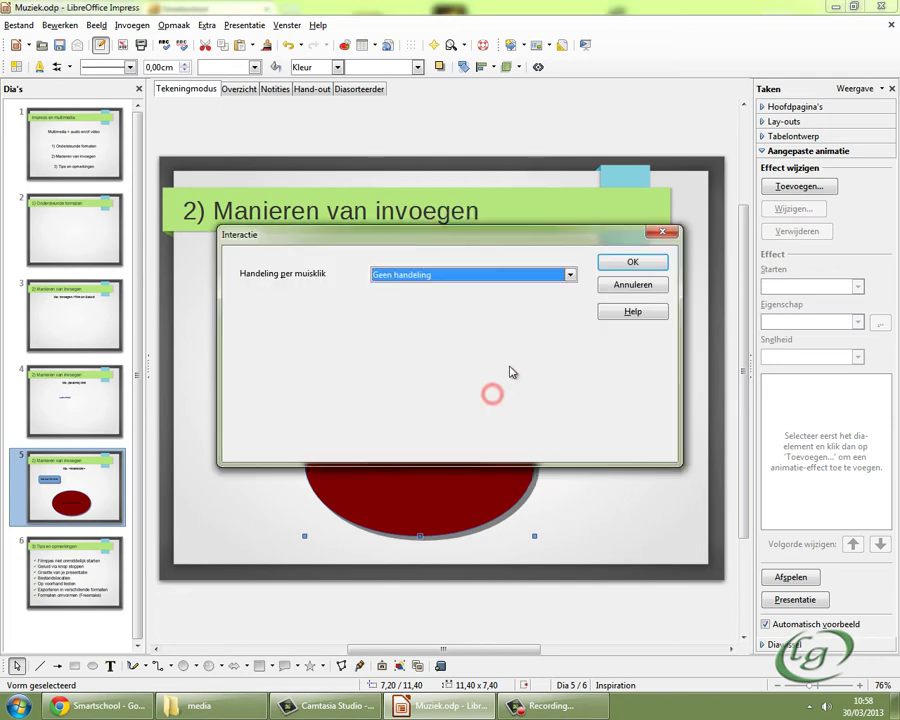
click(448, 274)
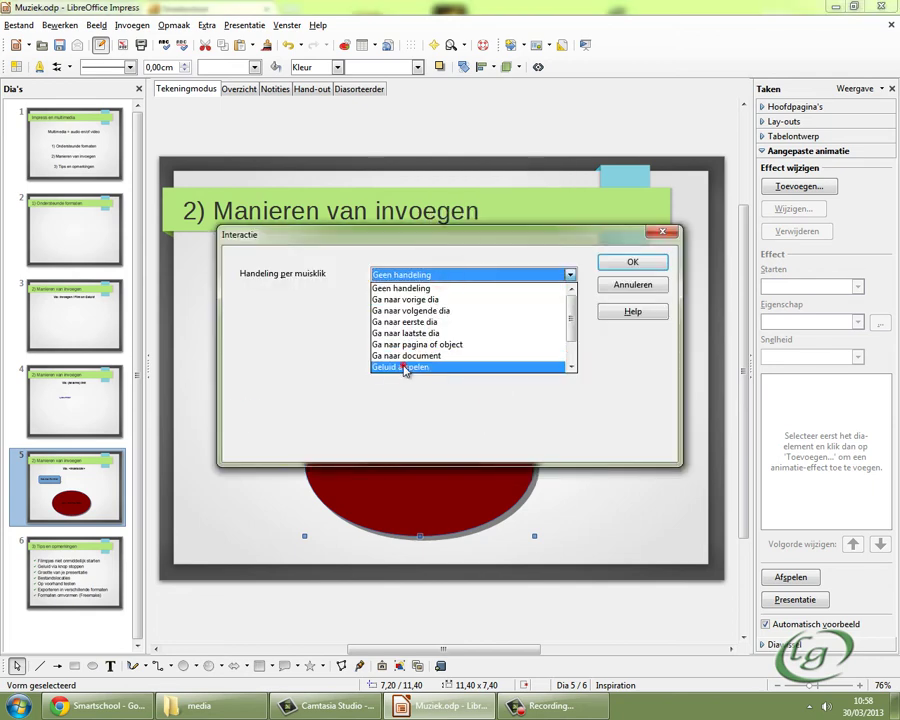
click(404, 369)
click(352, 424)
- Choose media\MP3 - Asaf Avidan - One day as the sound and confirm
click(540, 422)
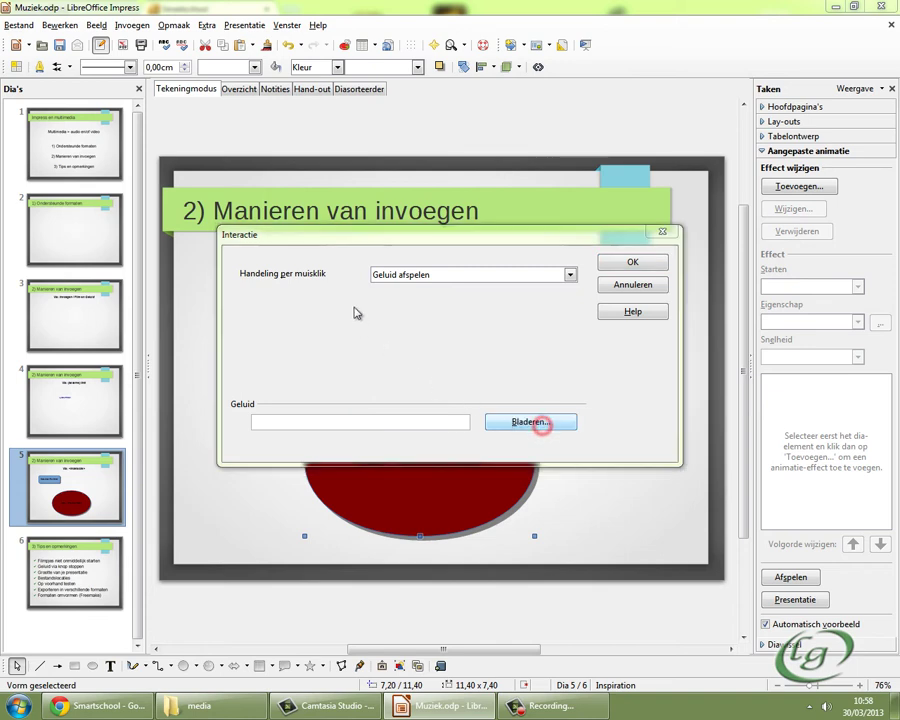
click(289, 459)
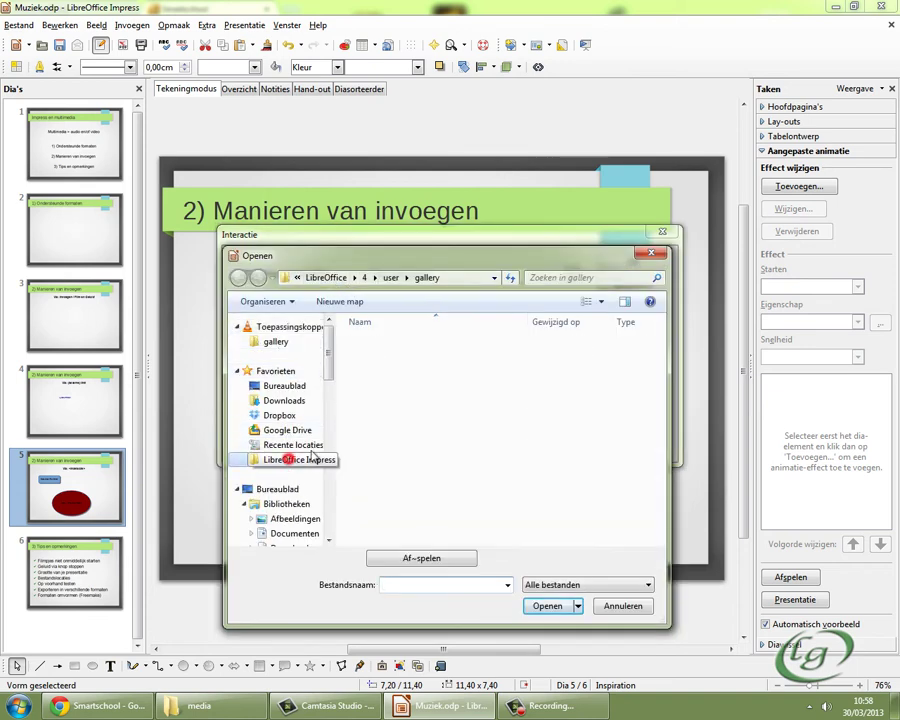
double_click(374, 341)
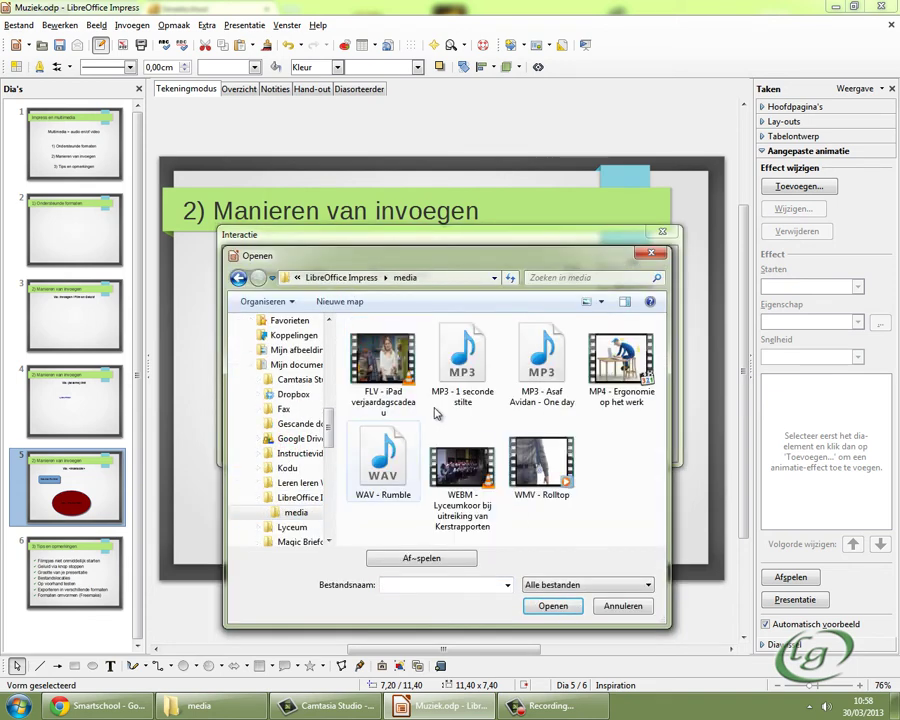
click(537, 388)
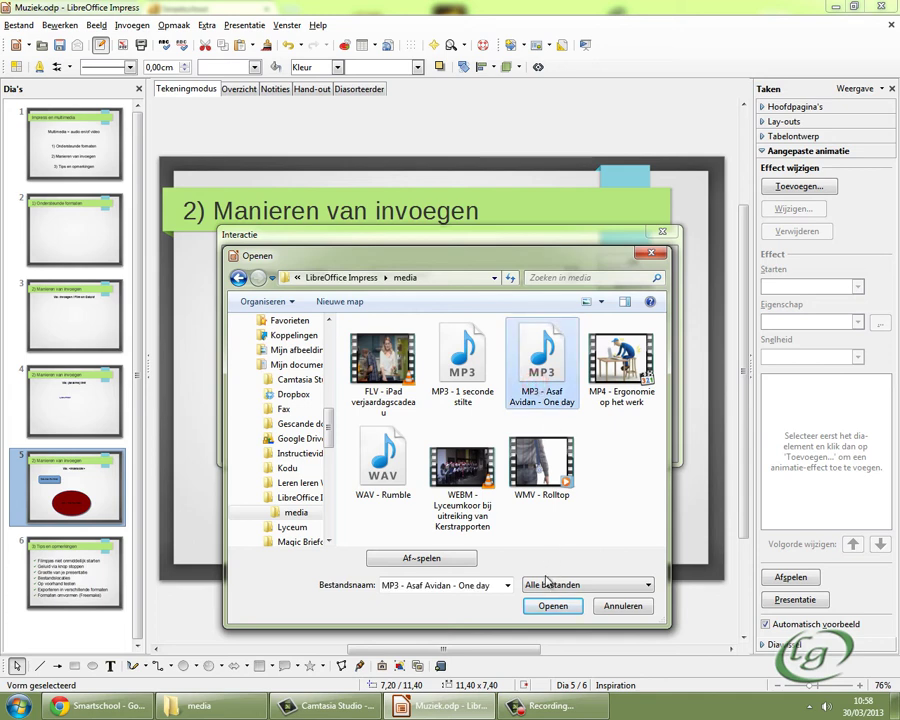
click(549, 607)
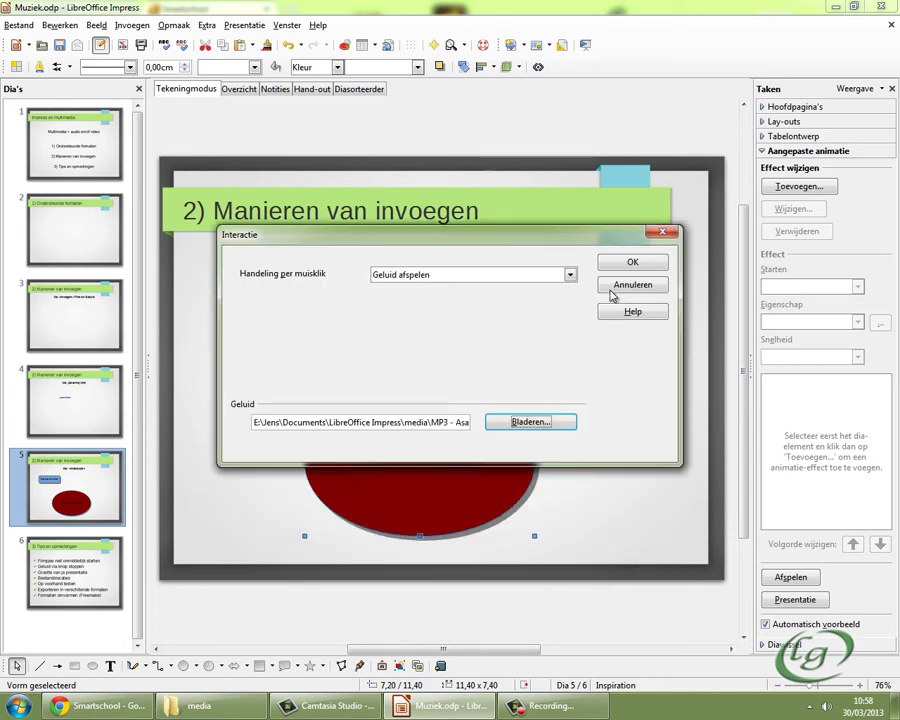
click(618, 263)
click(615, 385)
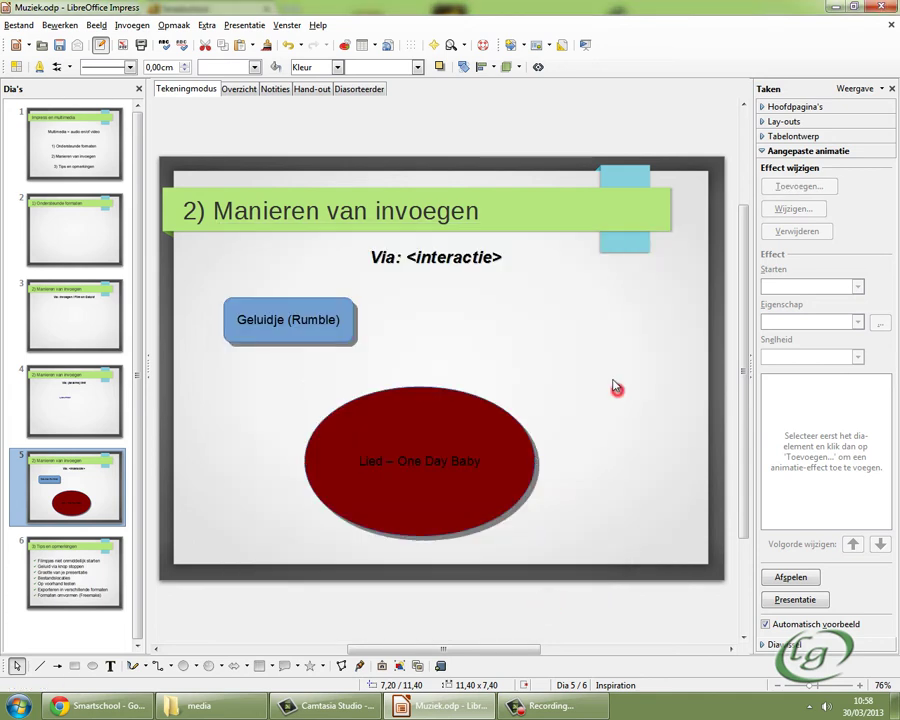
click(245, 25)
click(258, 45)
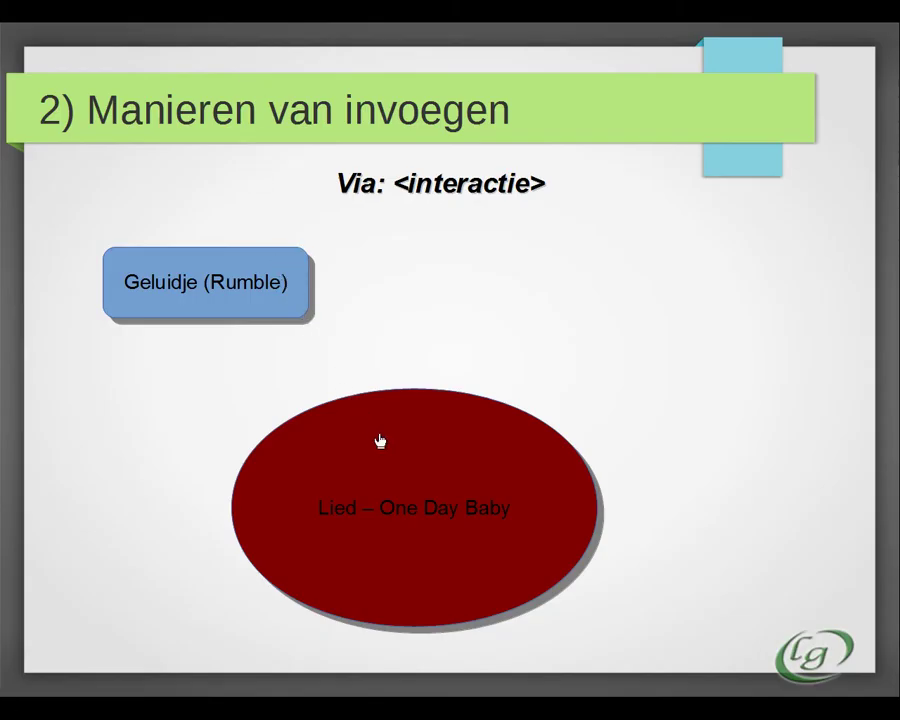
click(399, 459)
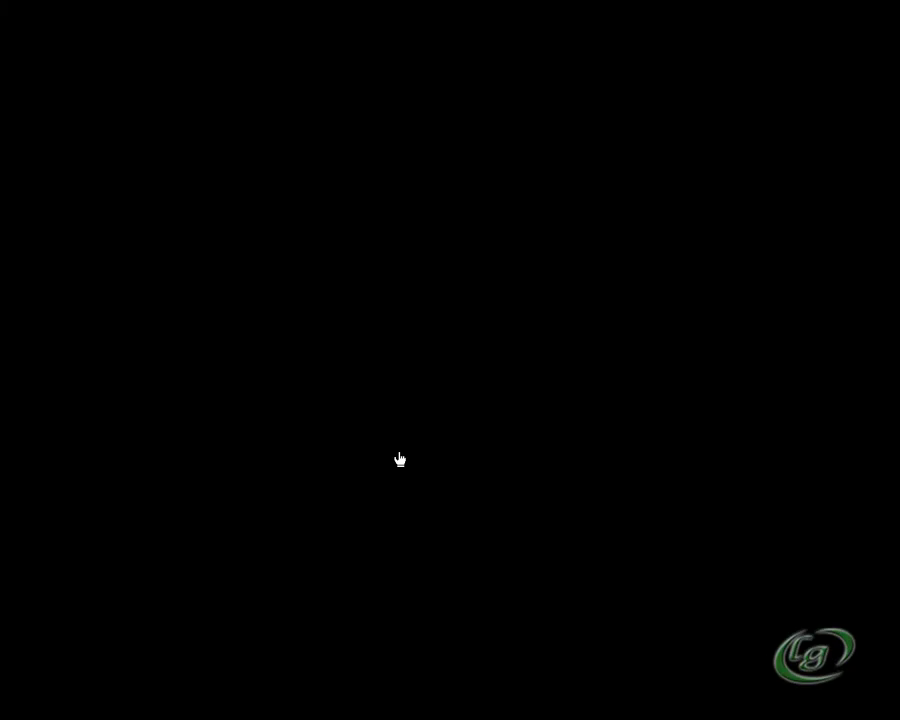
click(399, 459)
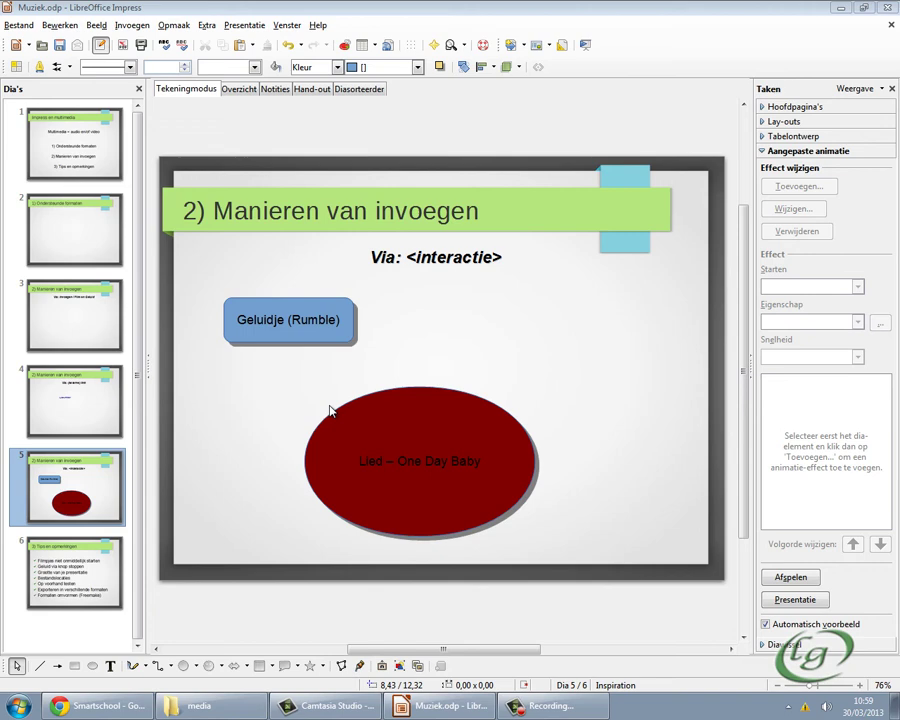
- Insert 'MP4 - Ergonomie op het werk' from the media folder into slide 2's placeholder
click(80, 563)
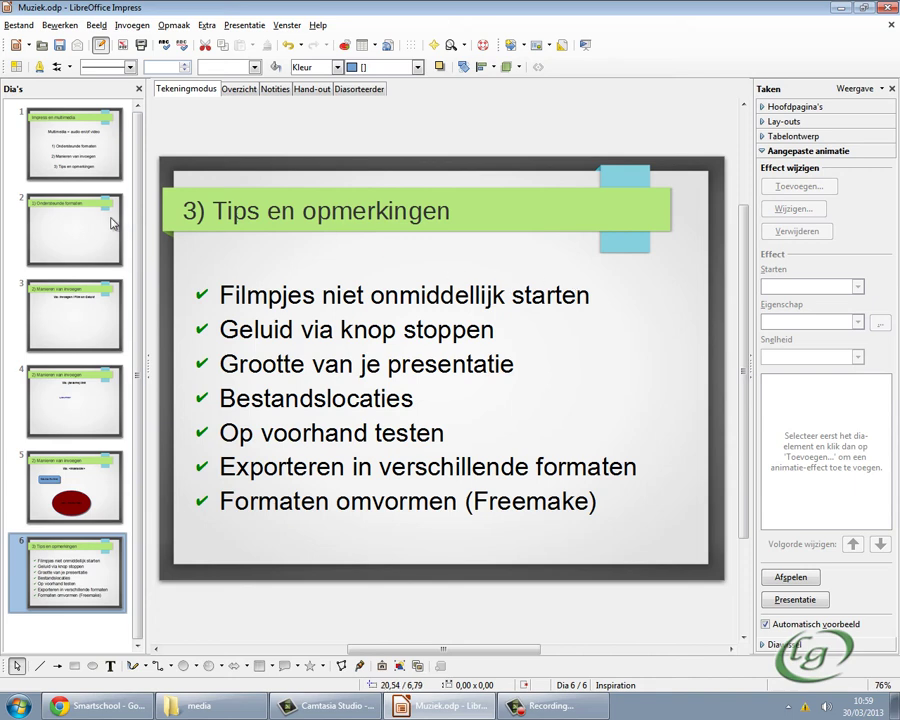
click(78, 224)
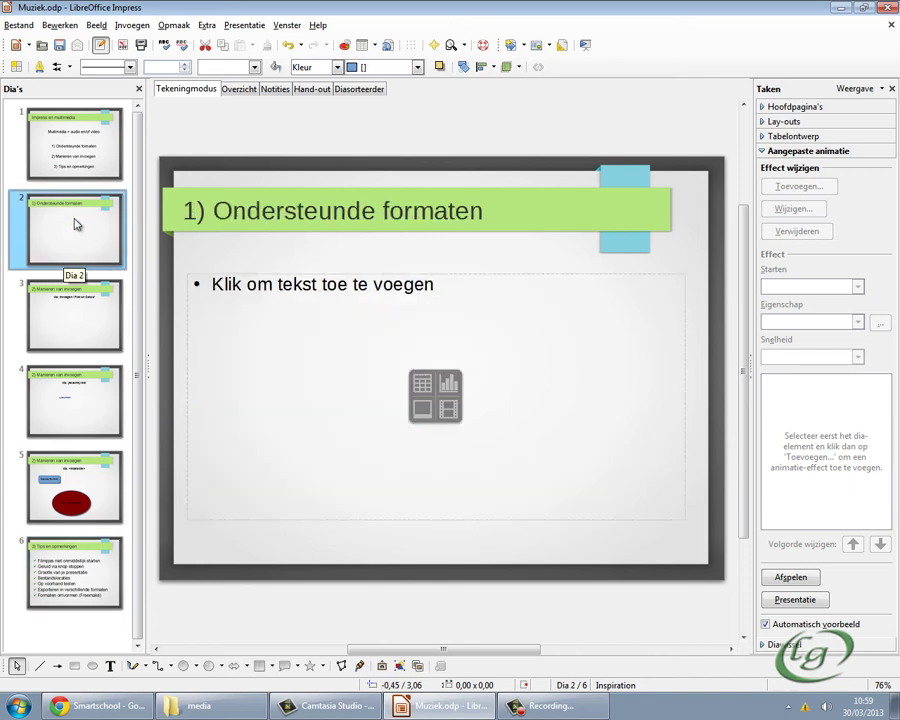
click(447, 410)
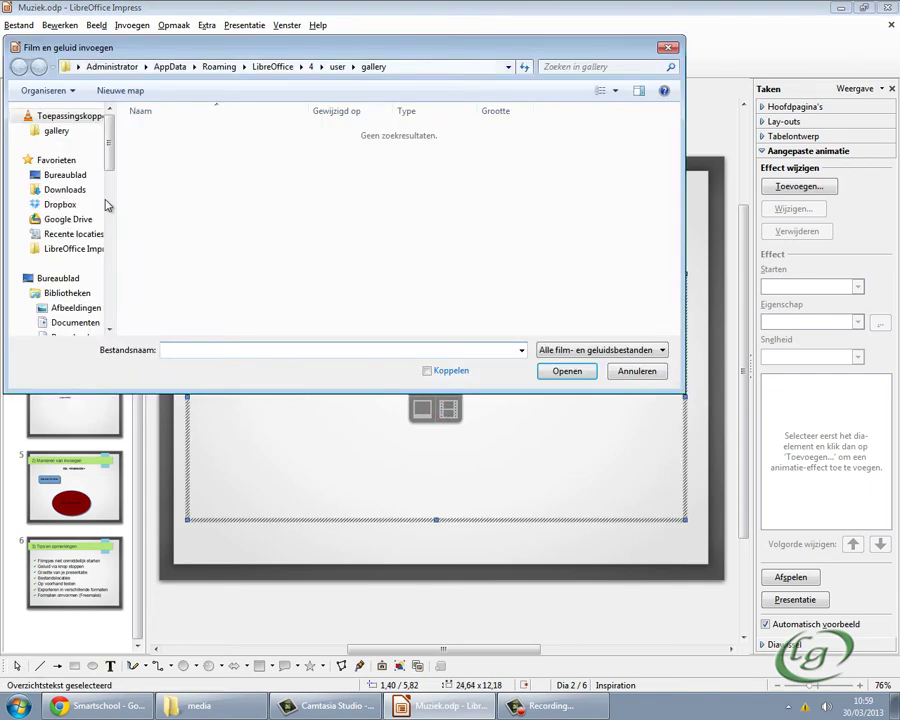
click(55, 247)
double_click(156, 132)
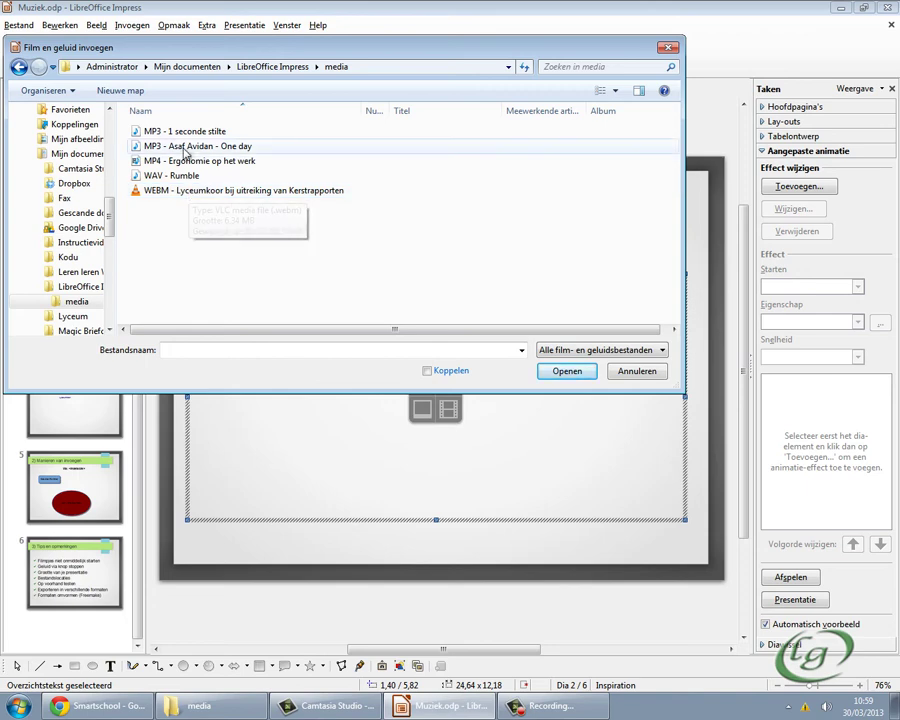
click(633, 357)
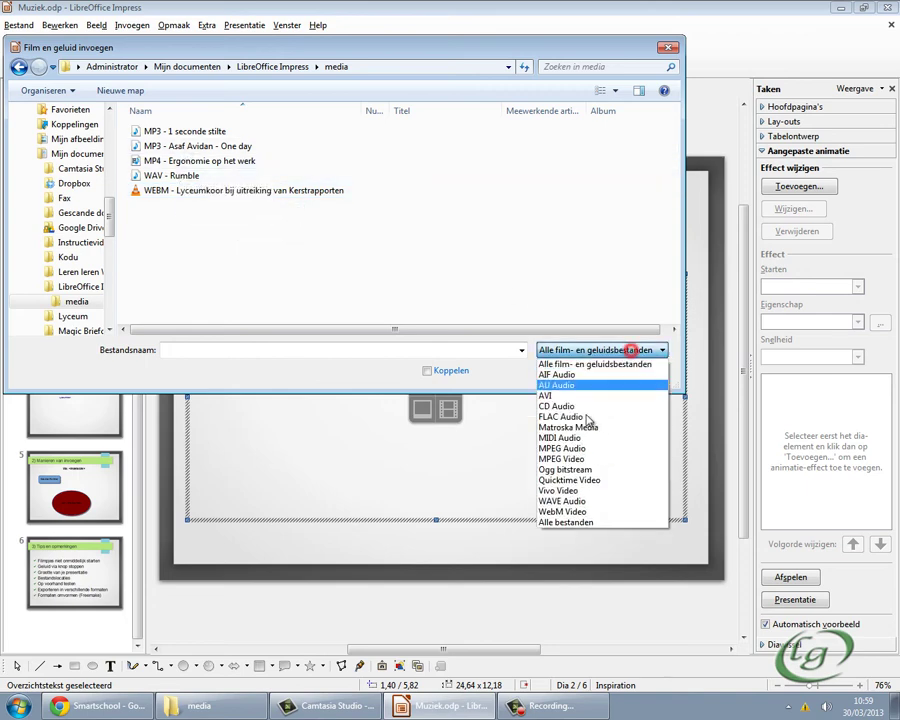
click(178, 168)
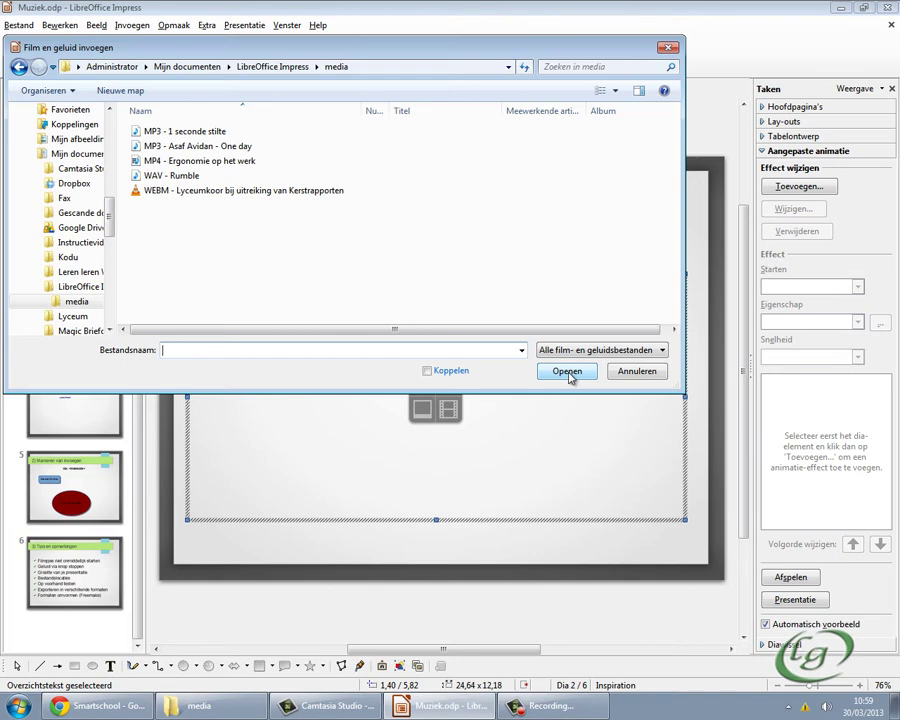
click(200, 163)
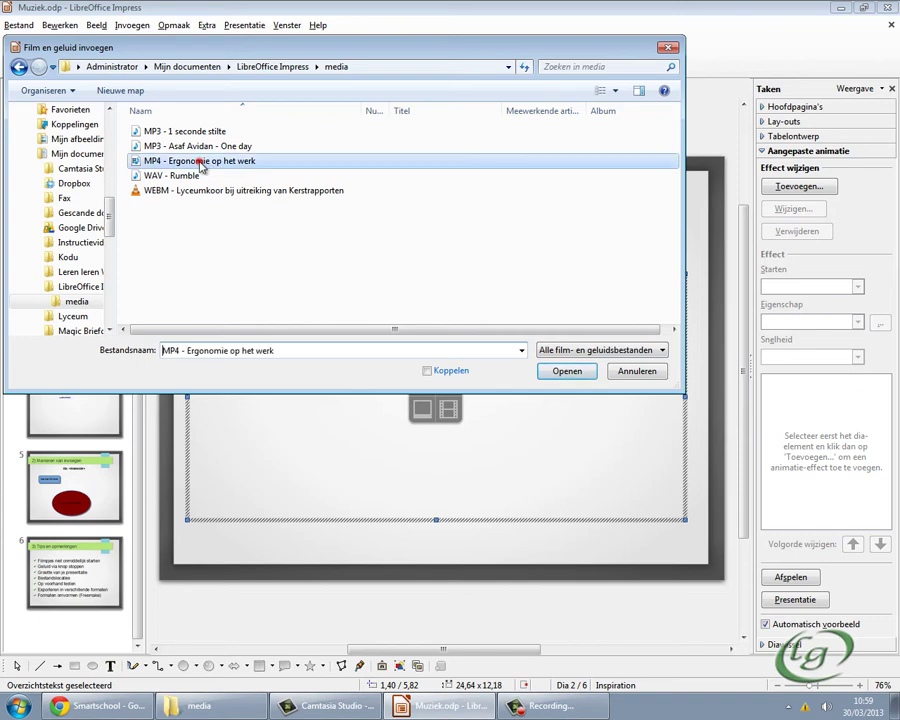
click(576, 372)
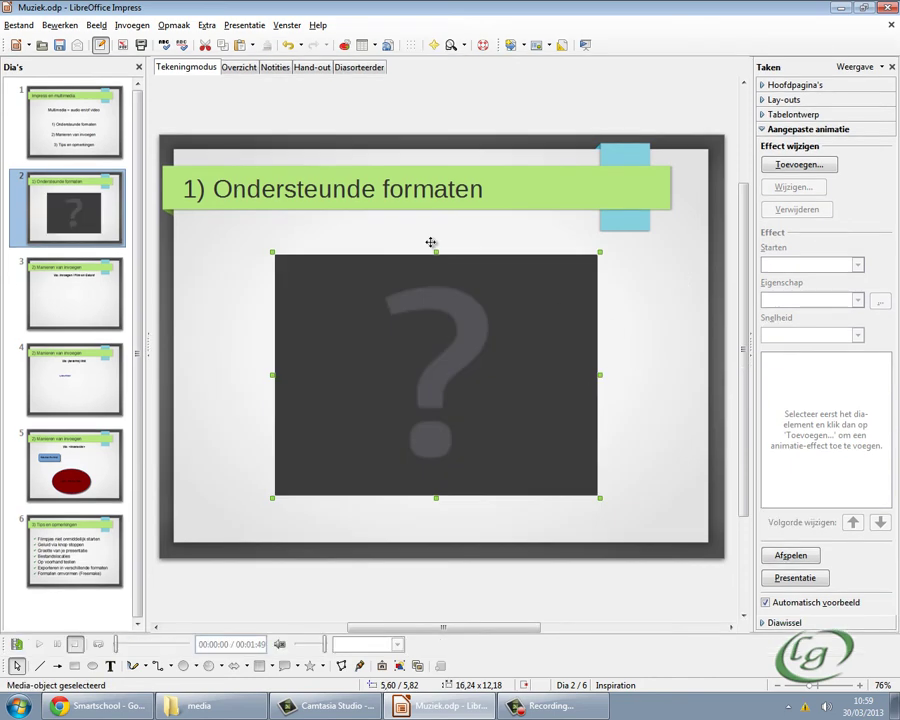
- Add a text box 'Egonomie op het werk:' above the slide 2 video, then show slide 1
click(84, 125)
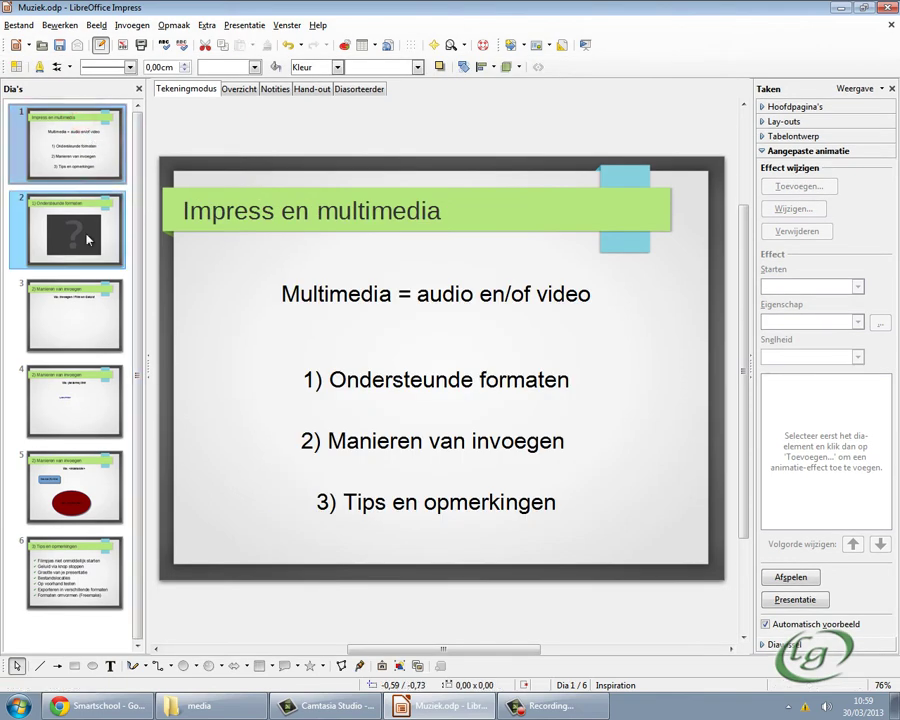
click(87, 239)
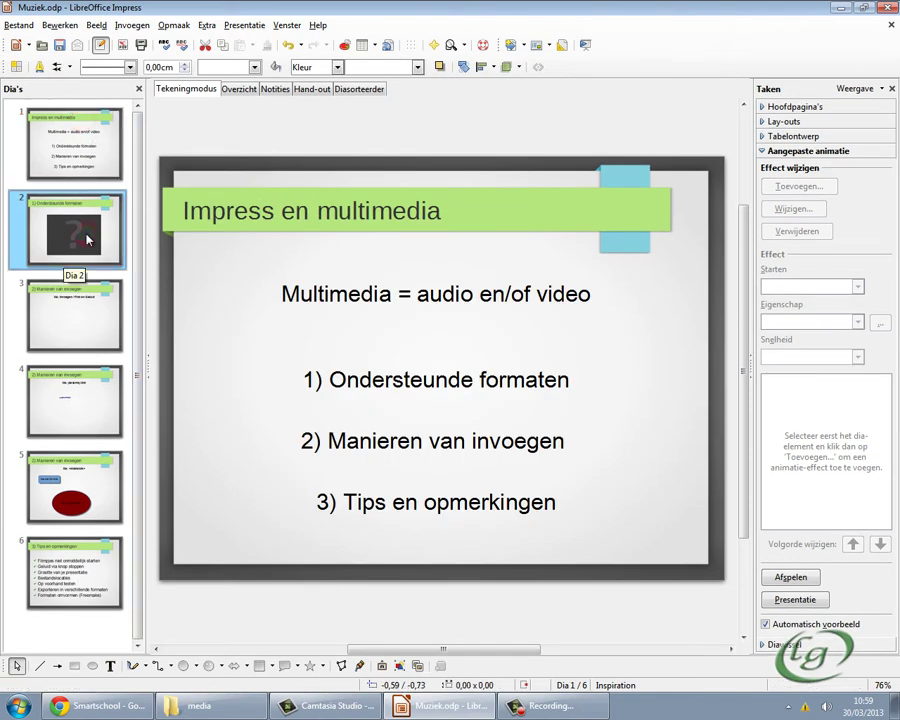
click(310, 248)
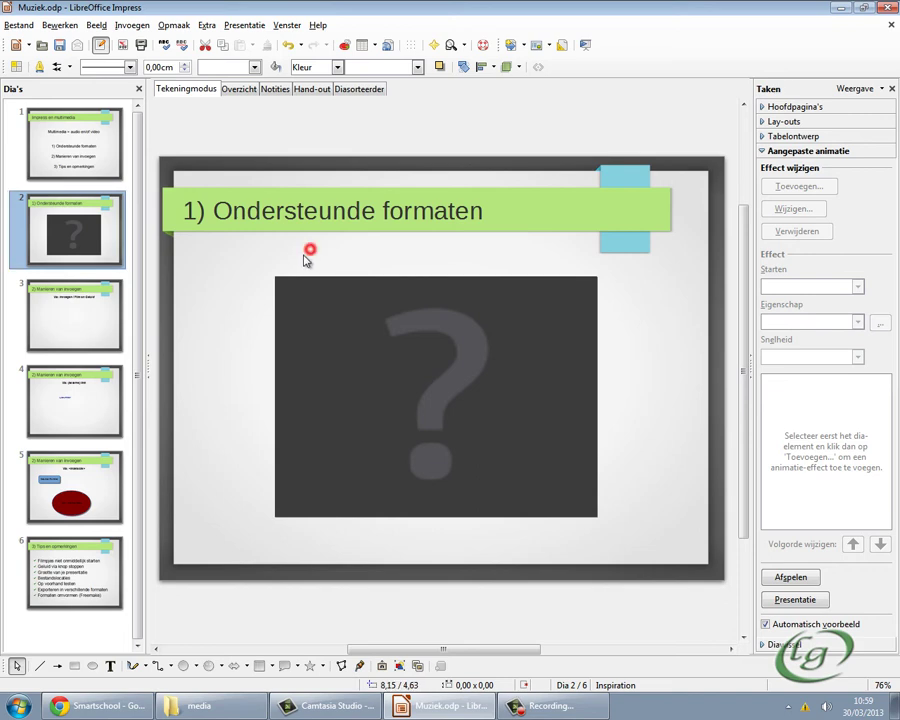
click(110, 666)
click(213, 250)
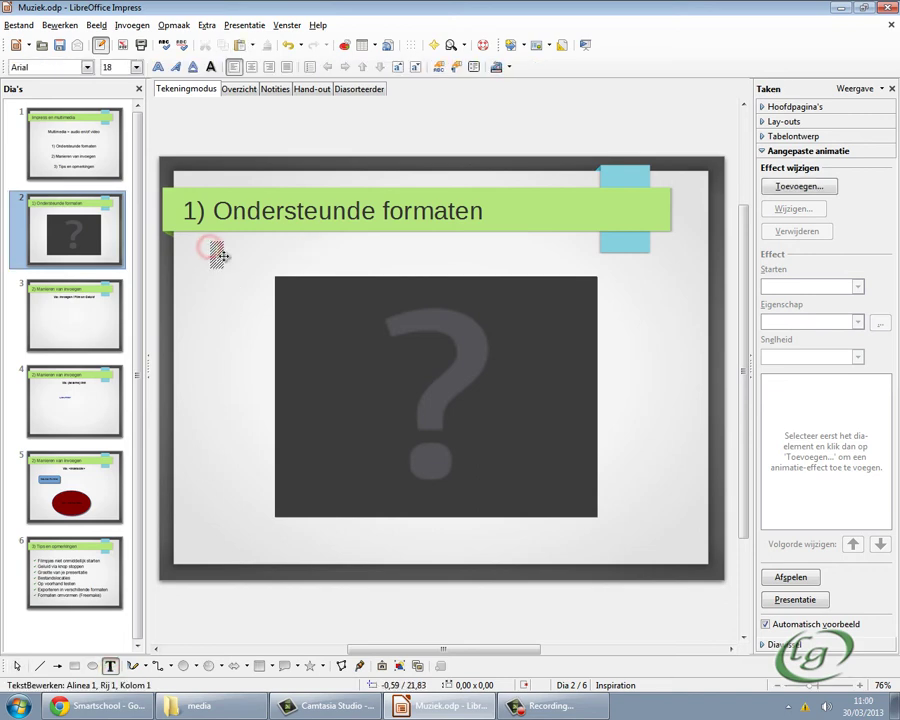
text(Ergon)
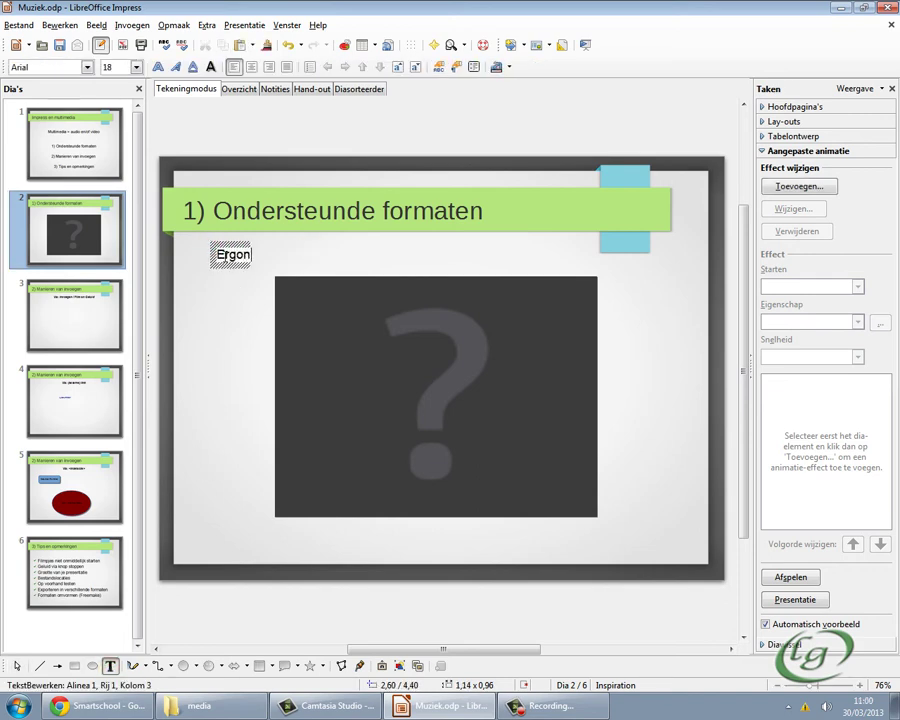
text(omie op het)
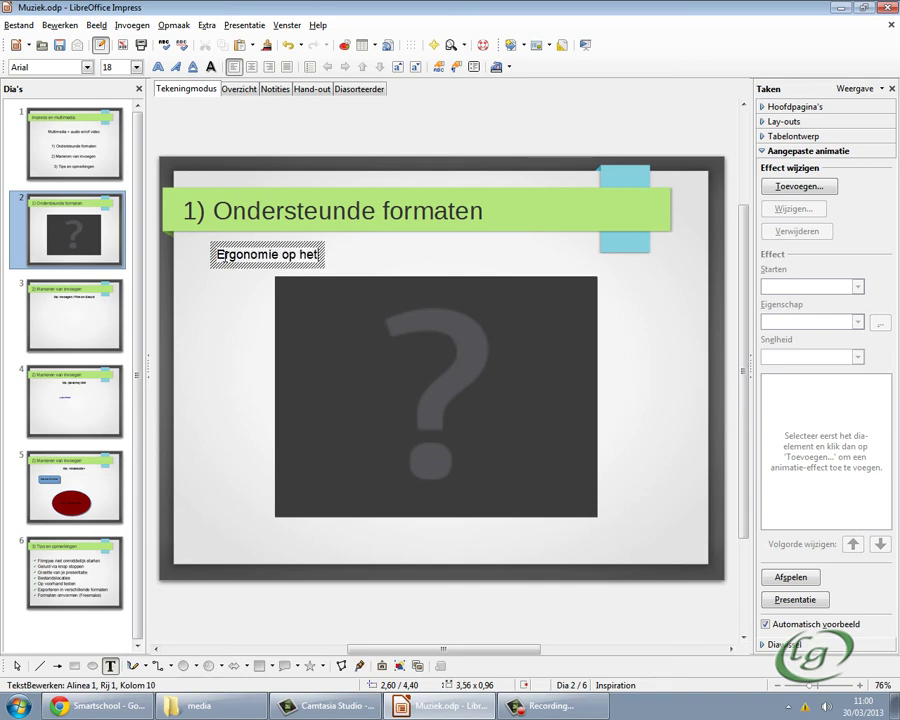
text( werk:)
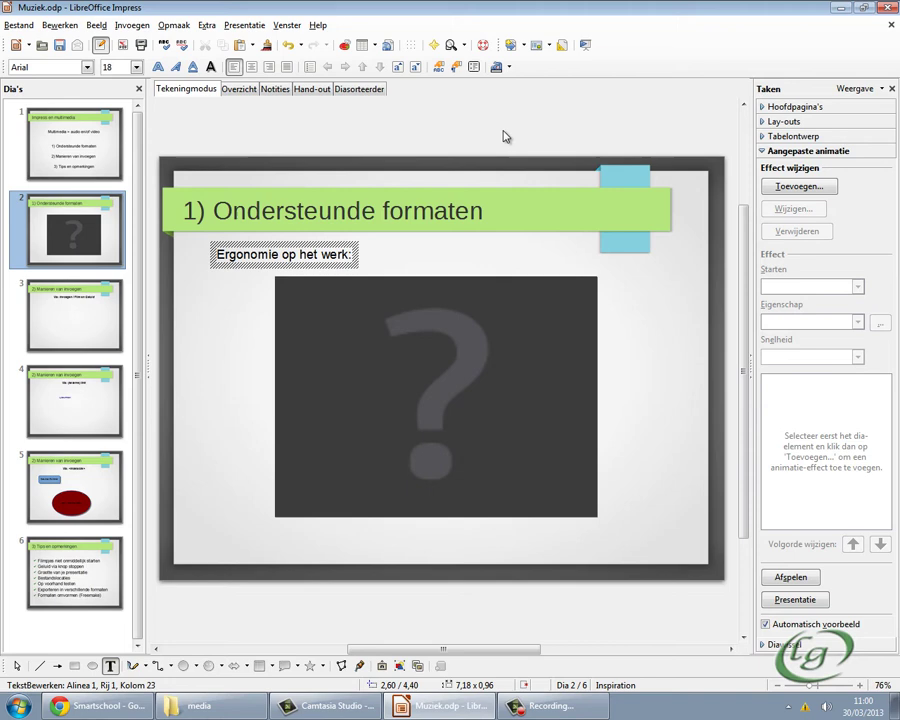
click(505, 136)
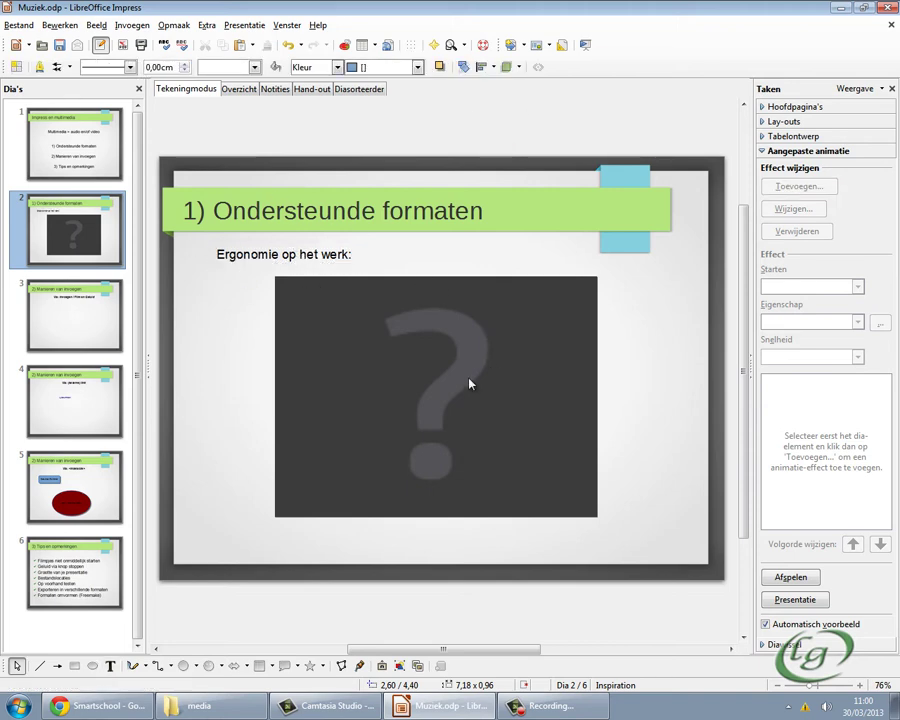
click(106, 172)
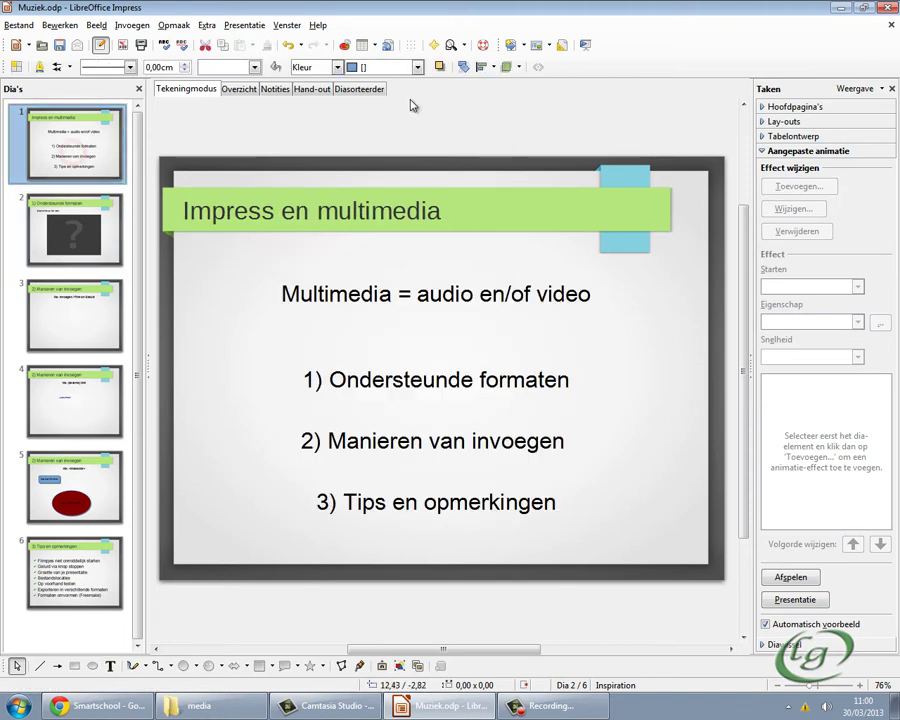
- Run the slideshow from slide 1, step past slide 2's video, then exit with Esc
click(72, 245)
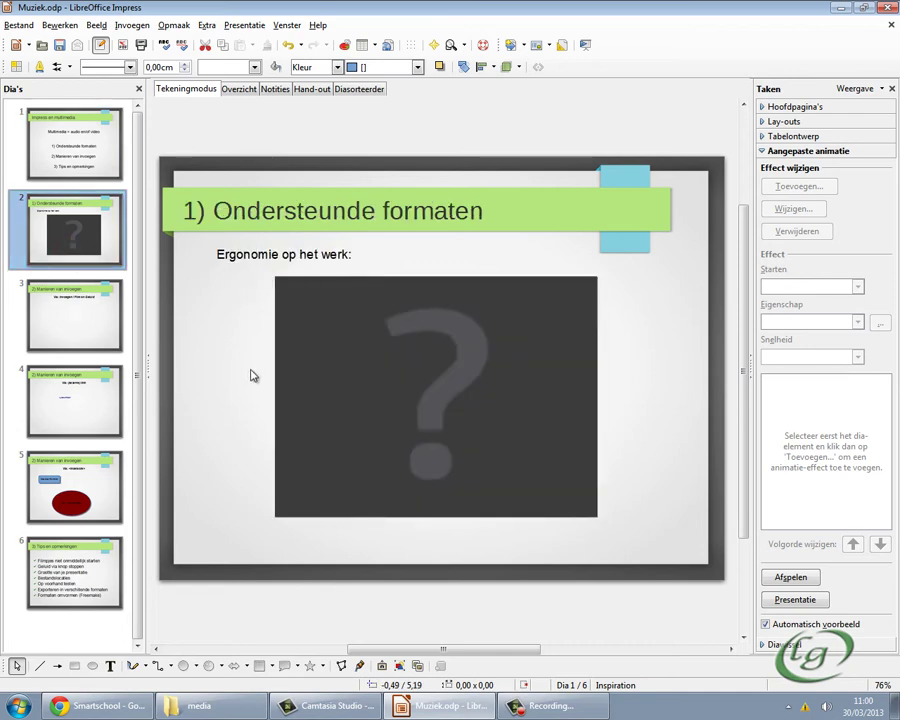
click(67, 95)
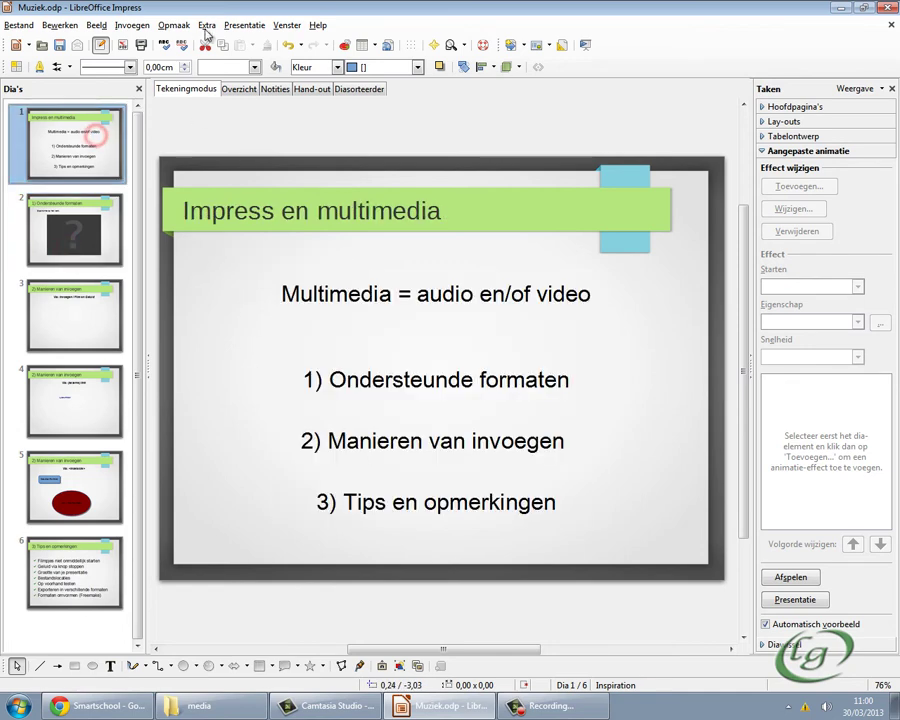
click(207, 25)
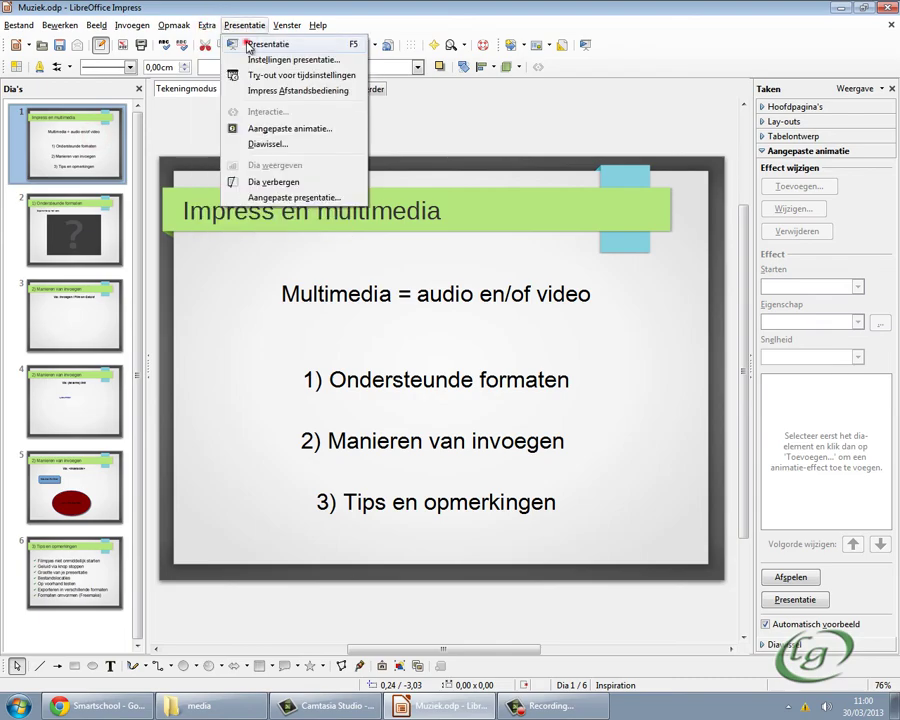
click(247, 45)
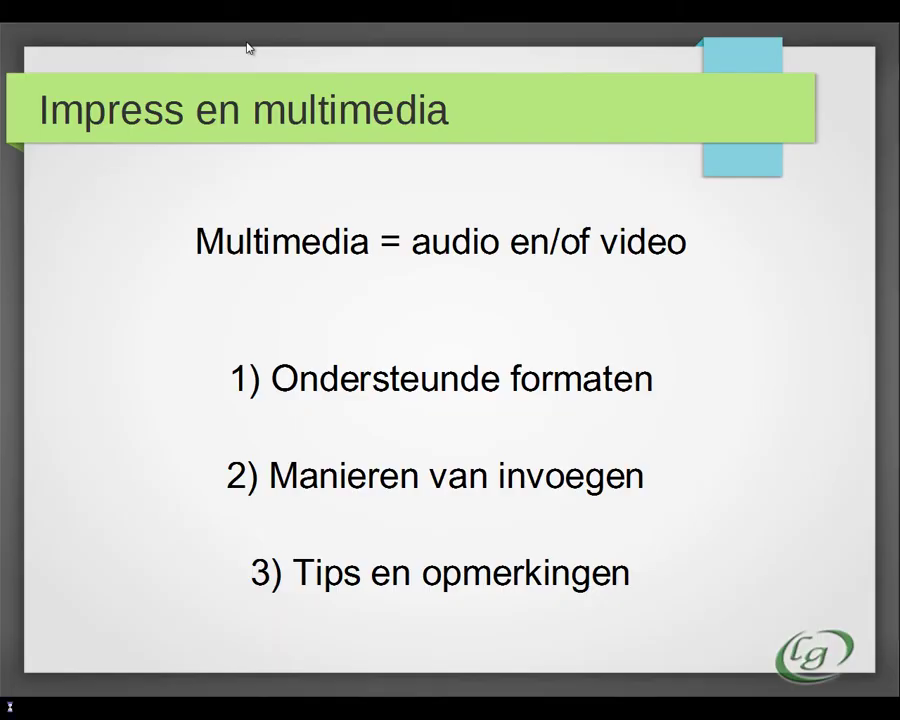
click(113, 202)
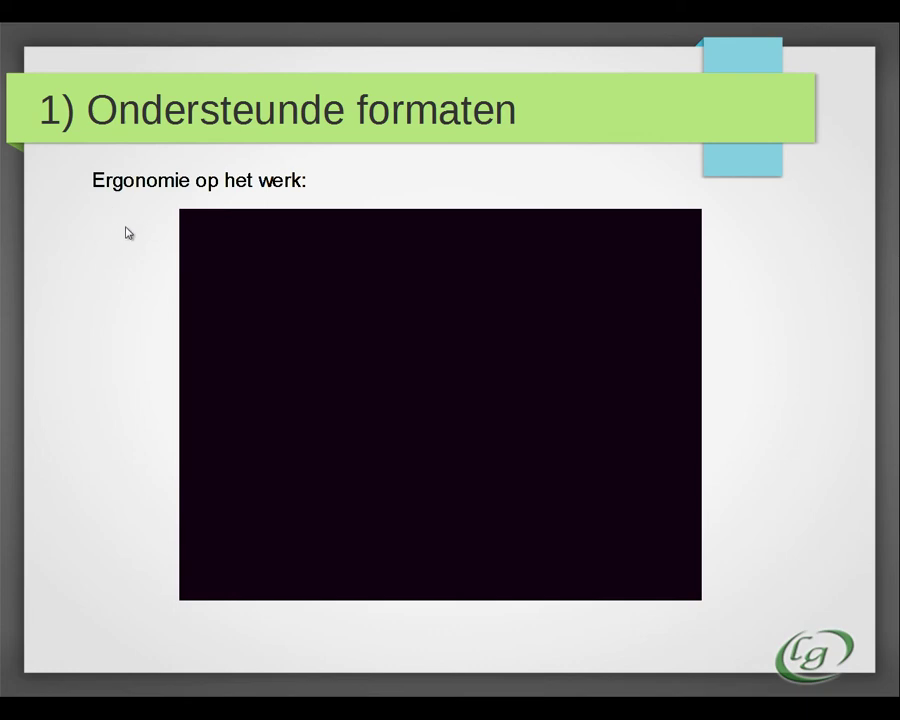
click(126, 229)
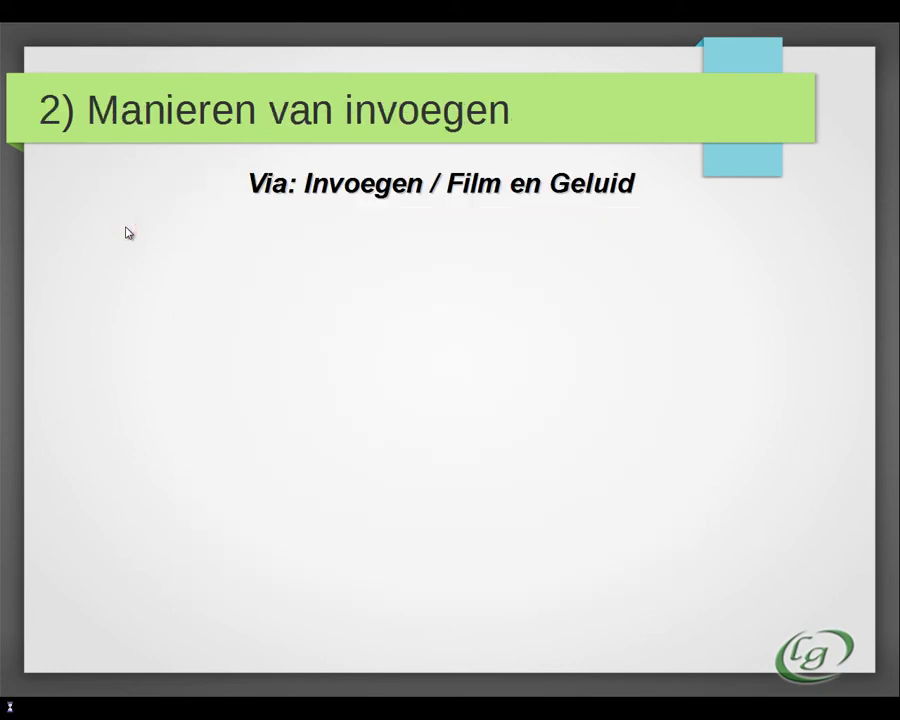
key(Escape)
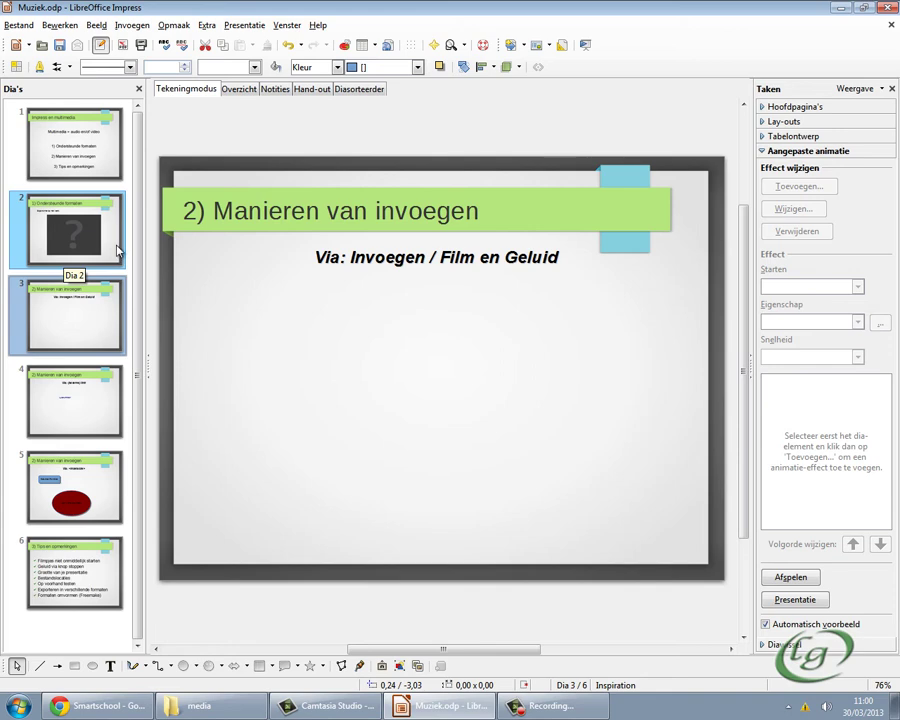
- Duplicate slide 2 with Dia dupliceren so the video copy becomes slide 3
click(111, 229)
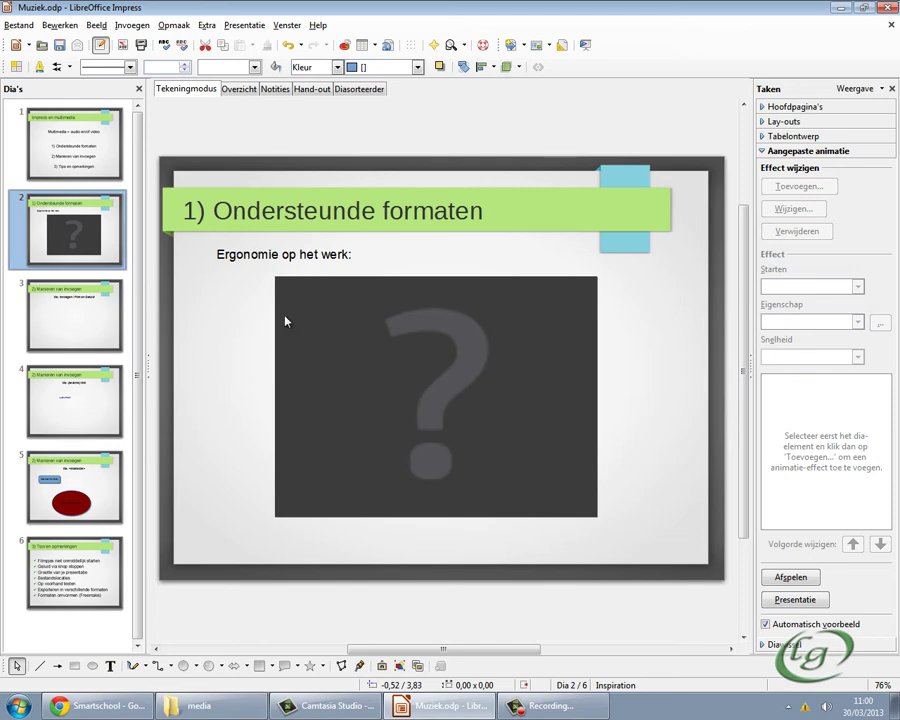
right_click(117, 241)
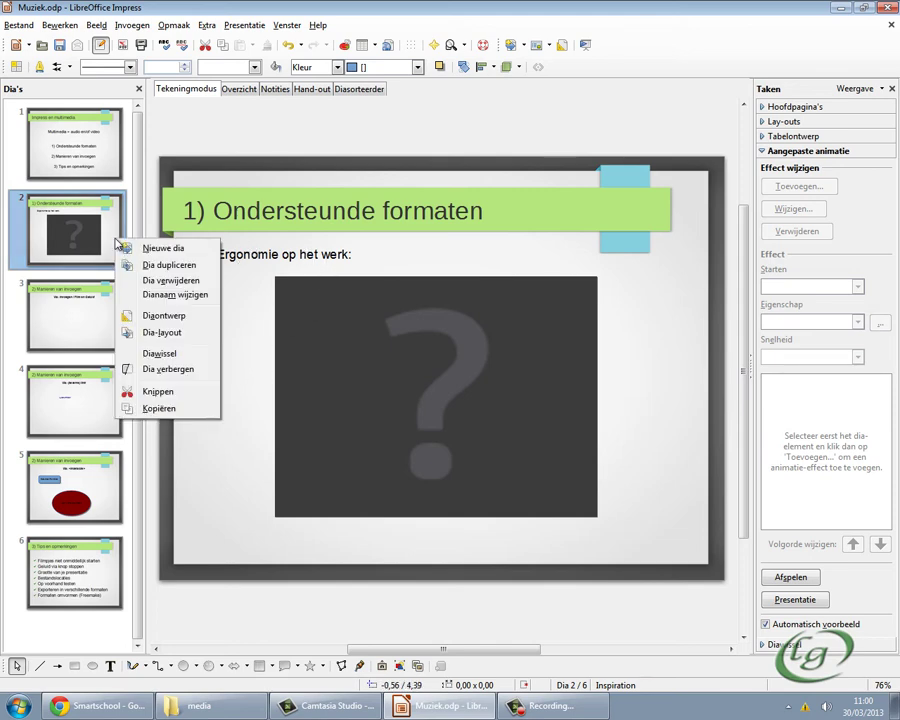
click(140, 264)
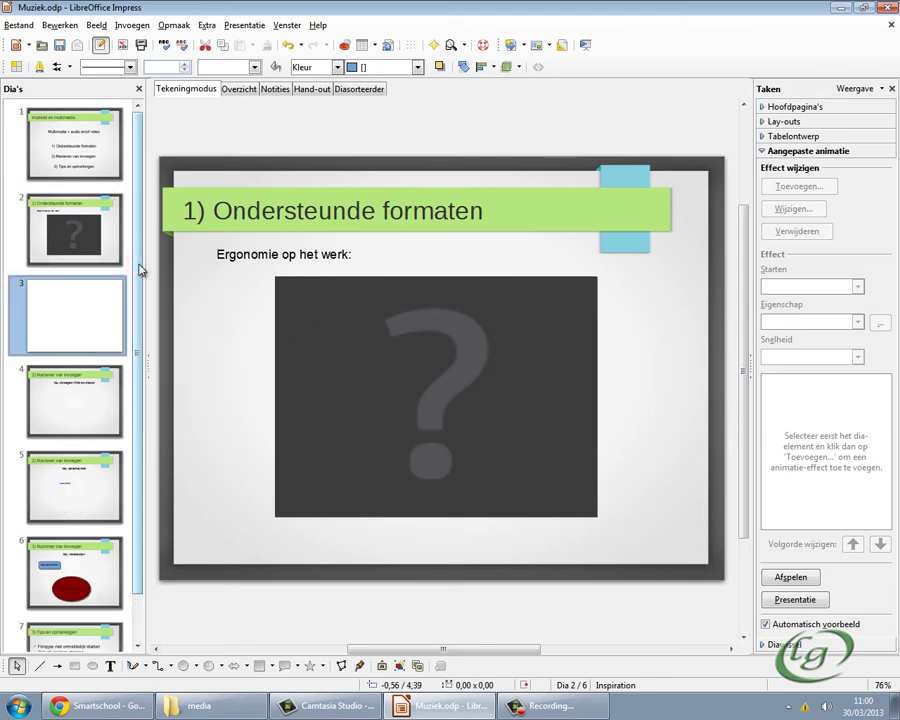
- Delete the video object from slide 2
click(70, 237)
click(320, 321)
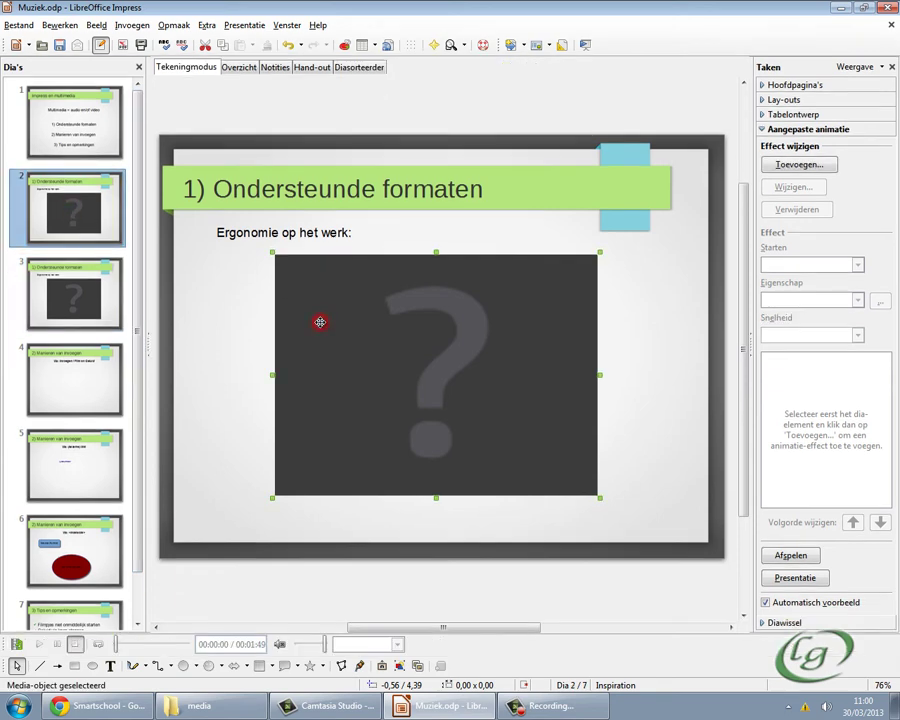
key(Delete)
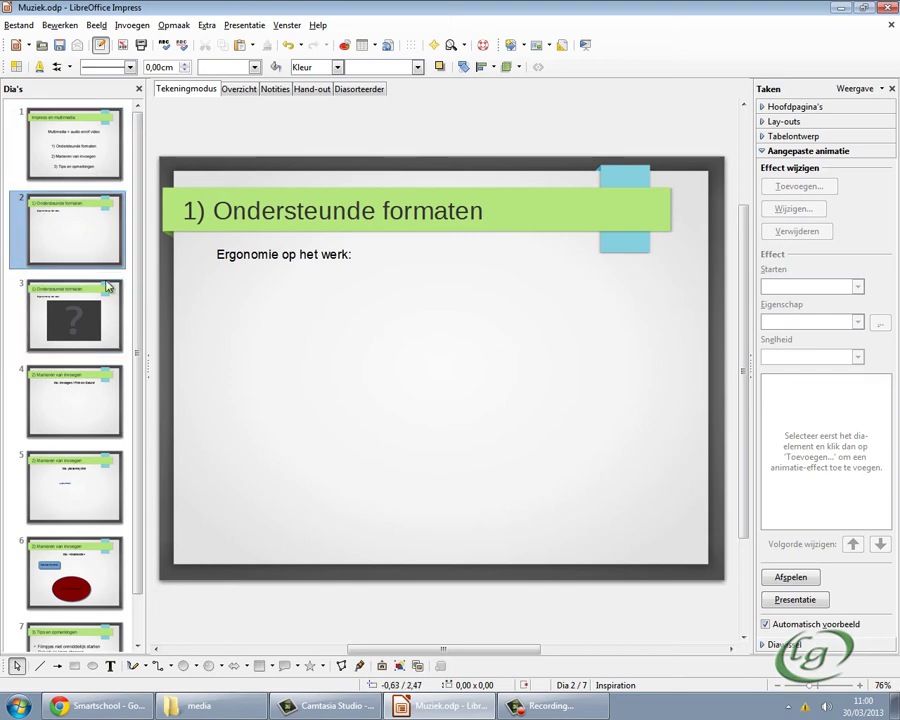
- Play the show from slide 1: caption-only slide 2, video on slide 3, then Esc
click(71, 170)
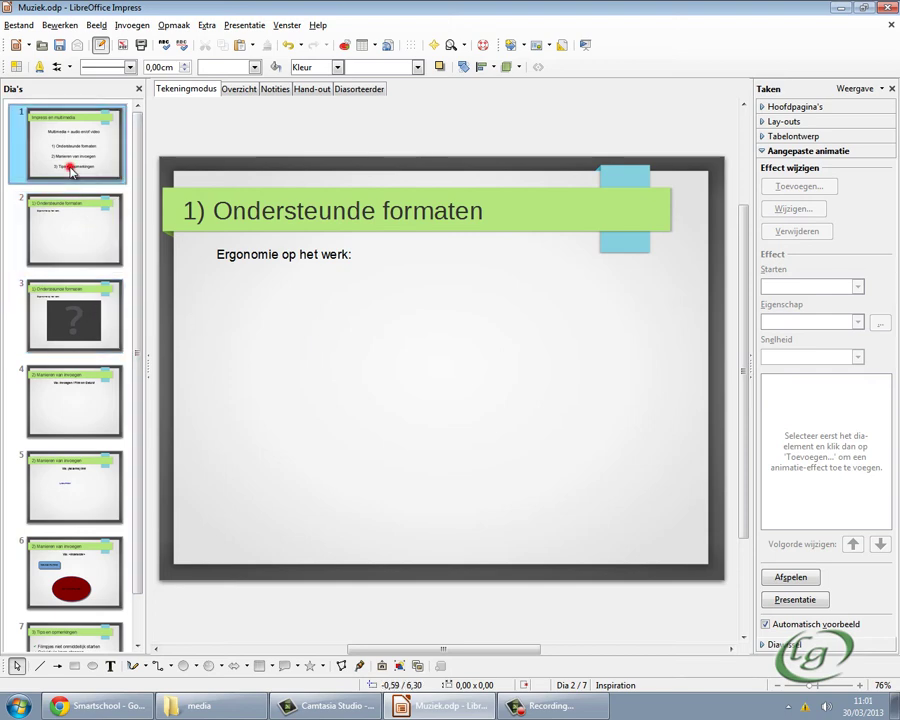
click(245, 25)
click(260, 45)
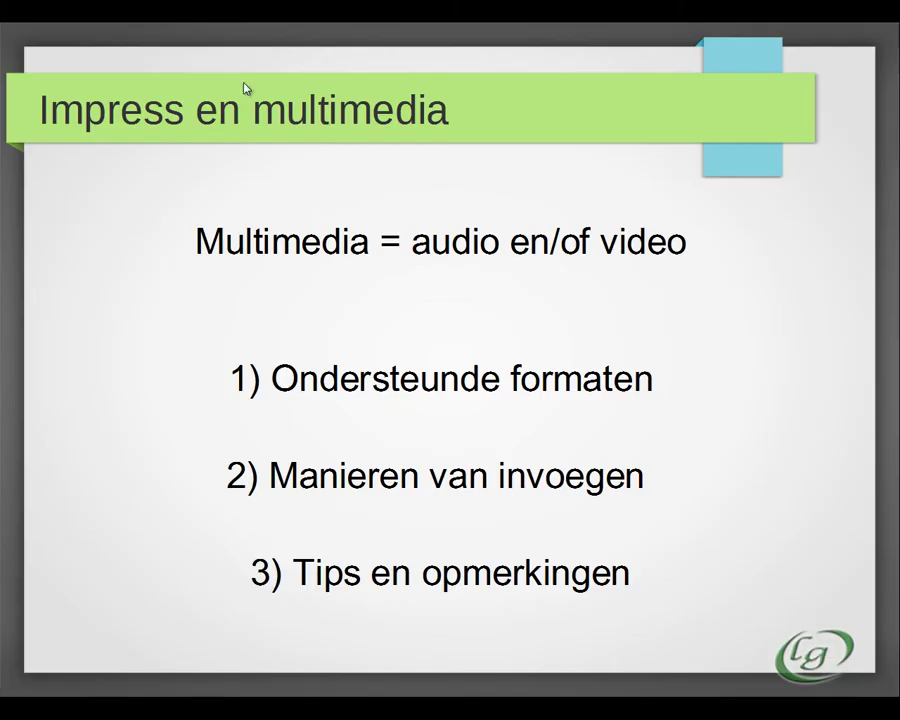
click(193, 177)
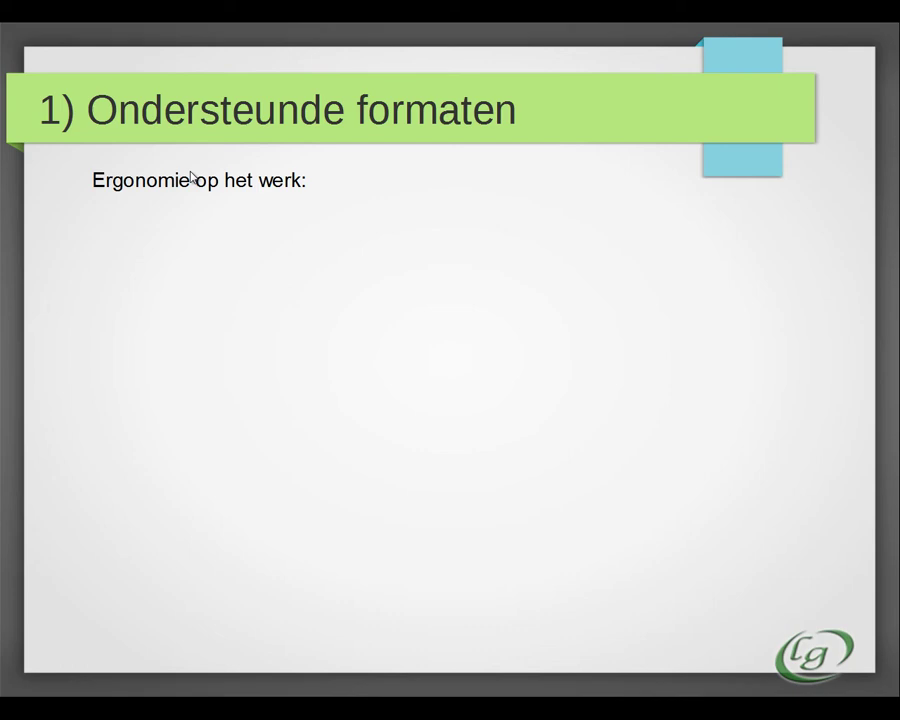
click(227, 216)
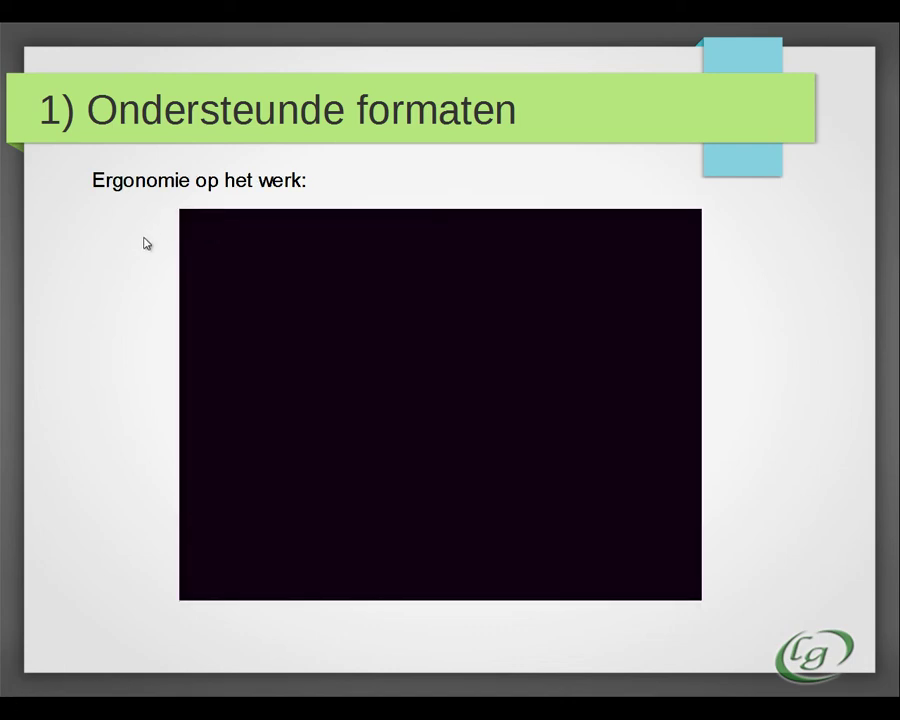
key(Escape)
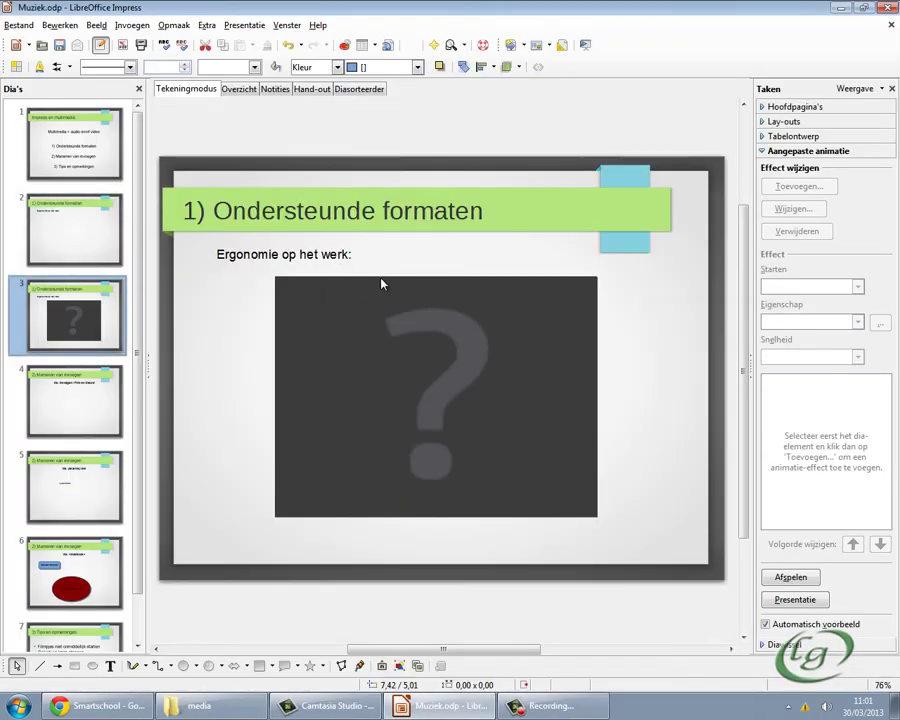
- Delete the Ergonomie video from slide 3
click(104, 244)
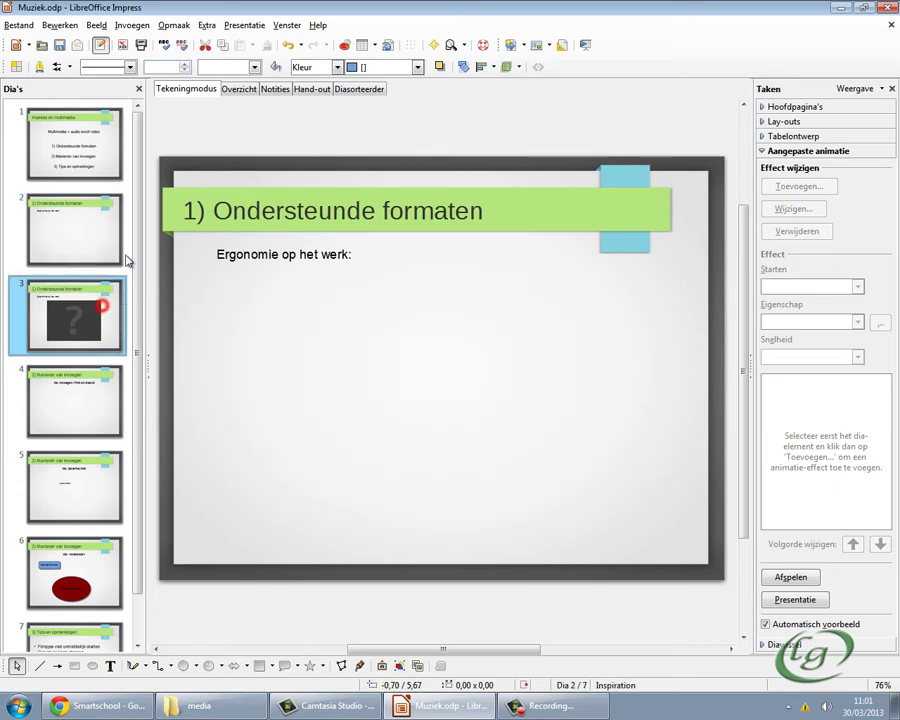
click(100, 235)
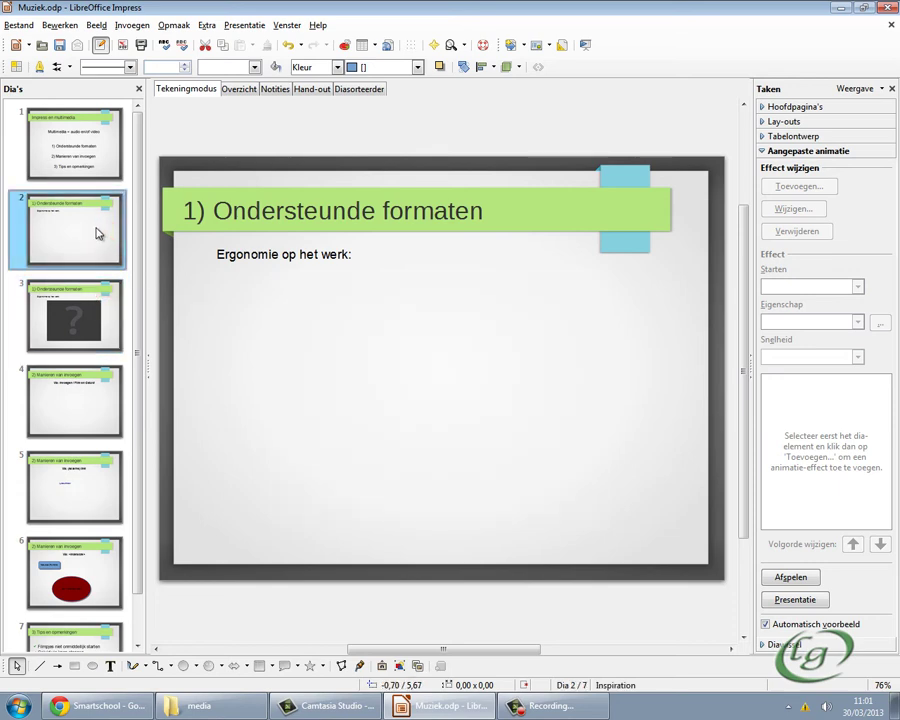
click(115, 312)
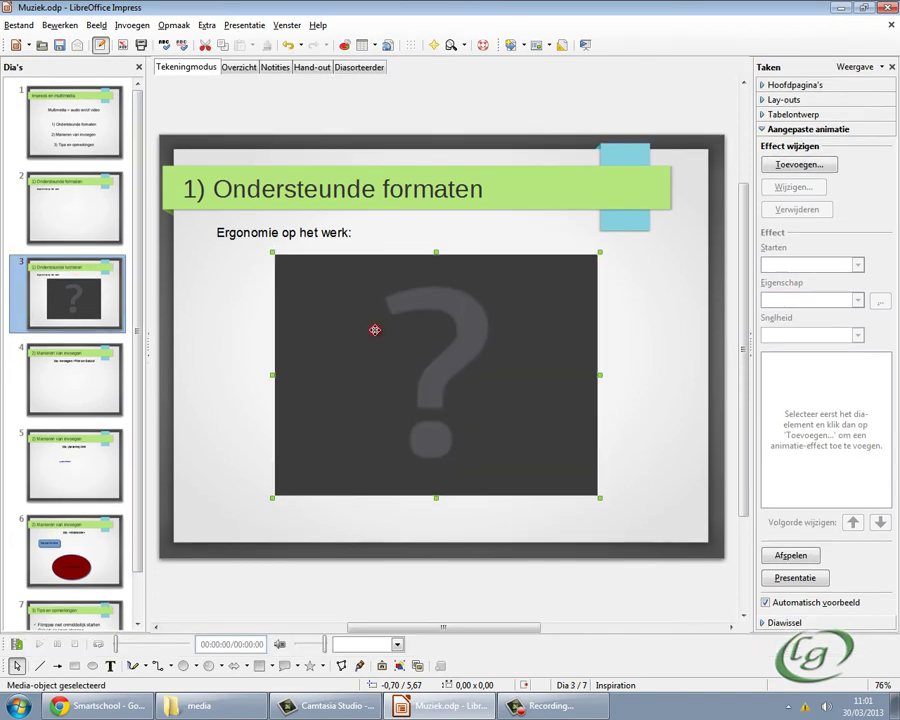
click(374, 329)
key(Delete)
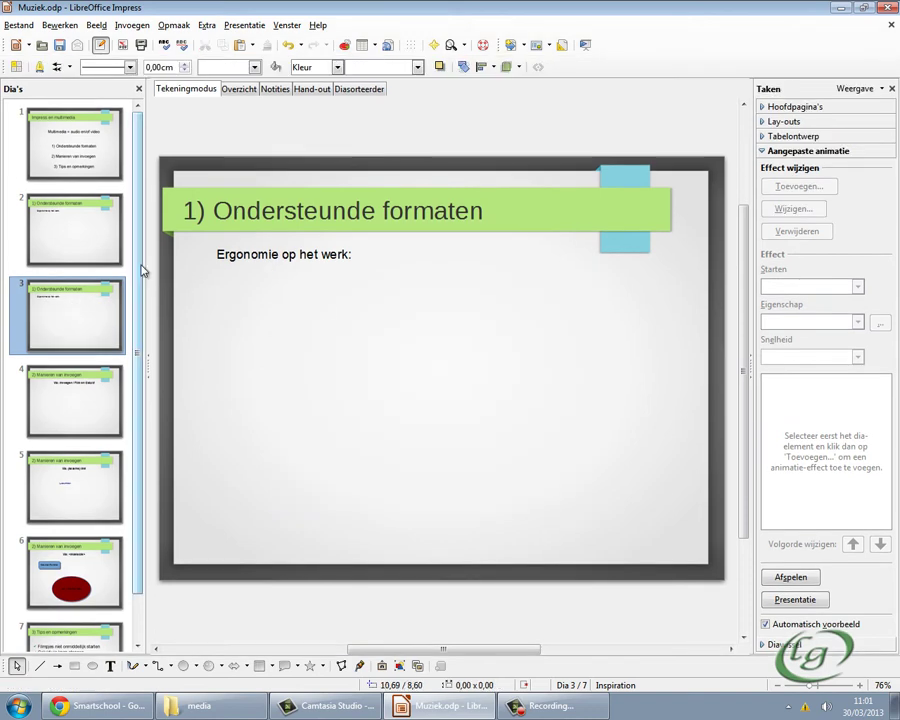
- Review the 'Geluid via knop stoppen' tip on slide 7, then show slide 6
drag(142, 265, 145, 438)
click(85, 580)
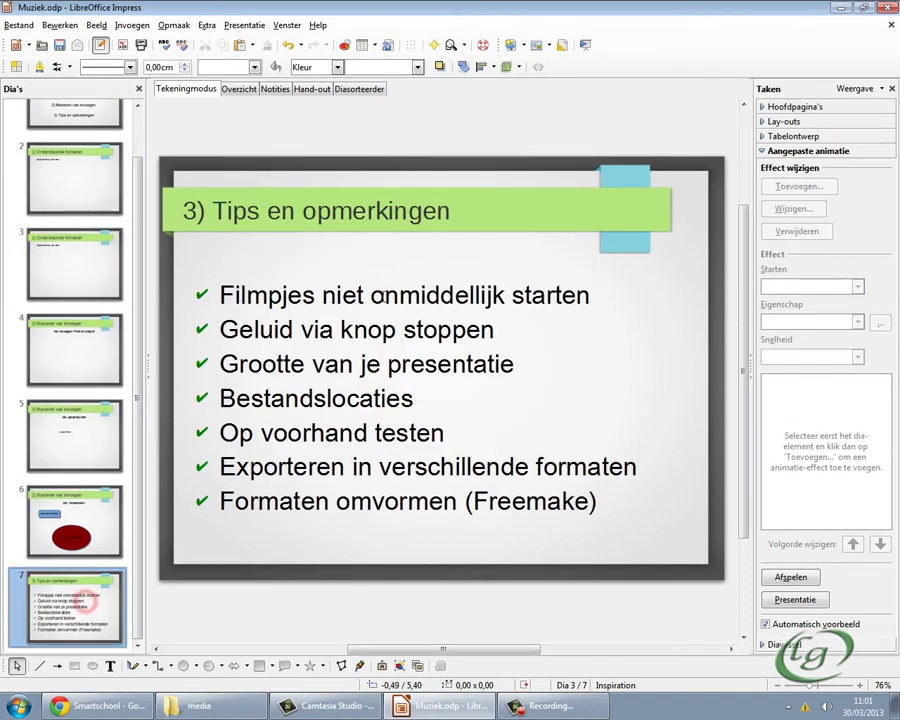
mouse_move(238, 334)
mouse_down()
mouse_move(497, 331)
mouse_move(222, 333)
mouse_up()
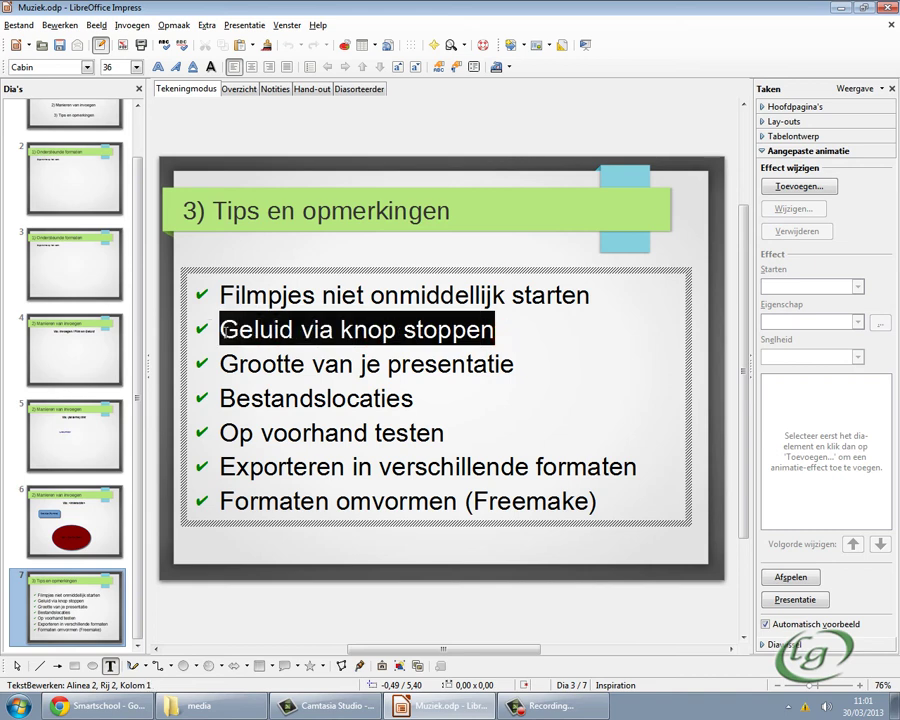
click(93, 521)
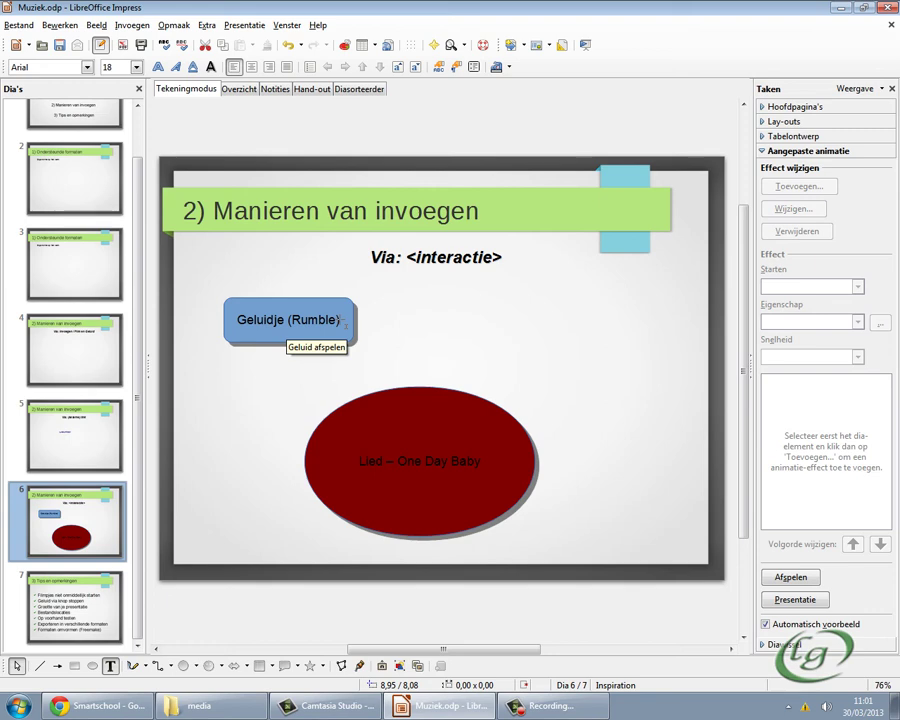
- Play 'MP3 - 1 seconde stilte' from the media folder, close the player, then return to Smartschool
click(200, 706)
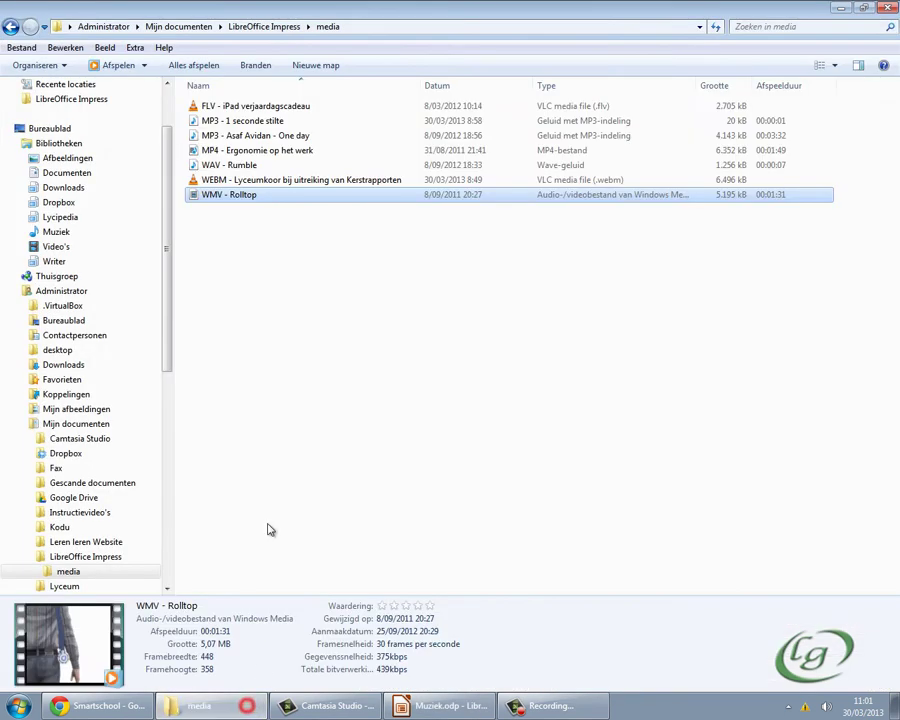
click(205, 121)
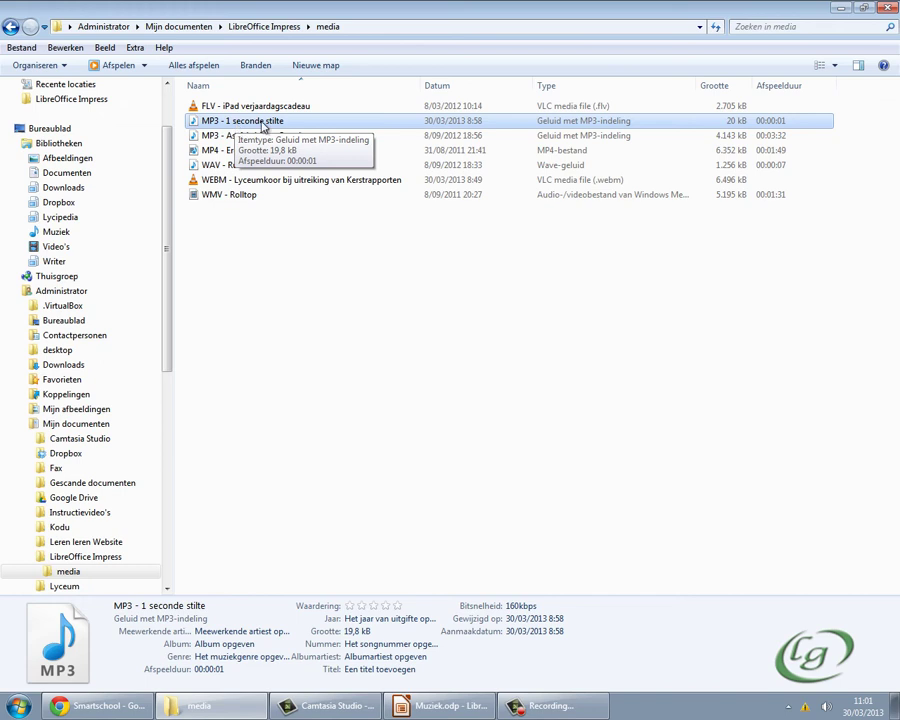
double_click(263, 121)
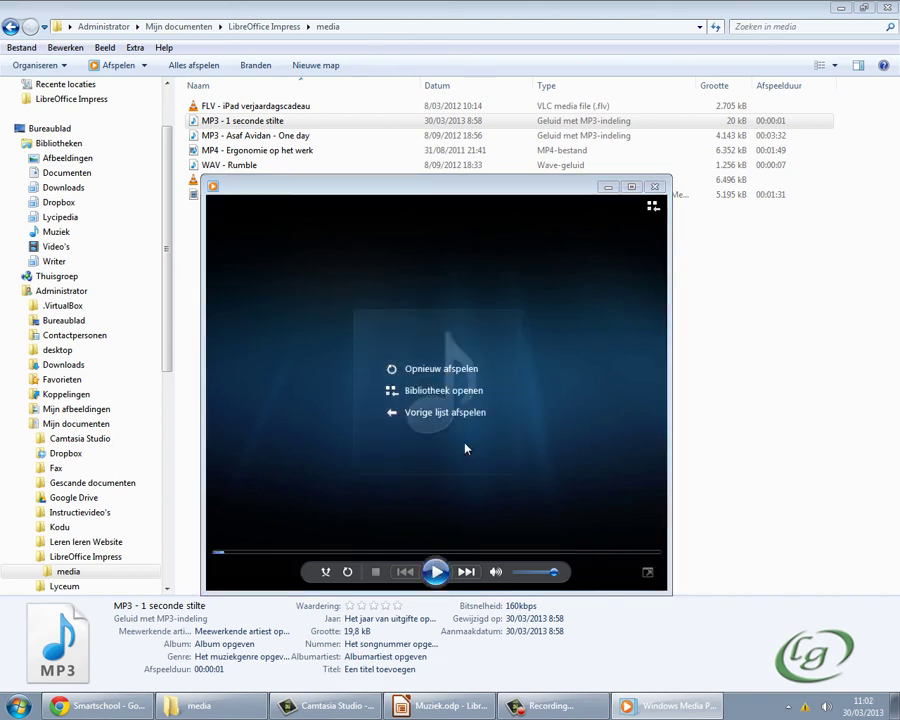
click(657, 188)
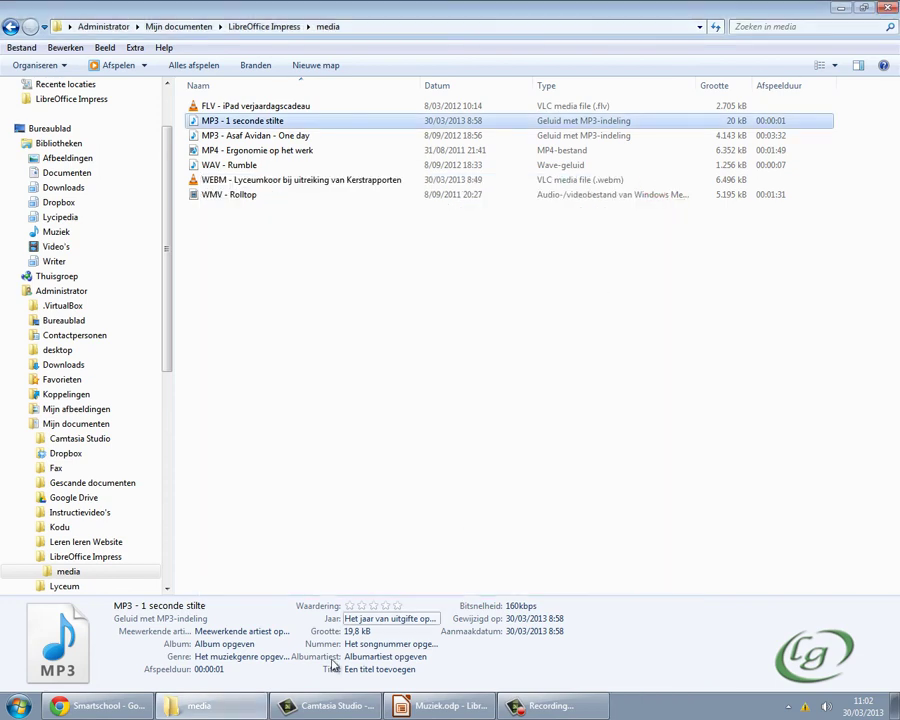
click(100, 707)
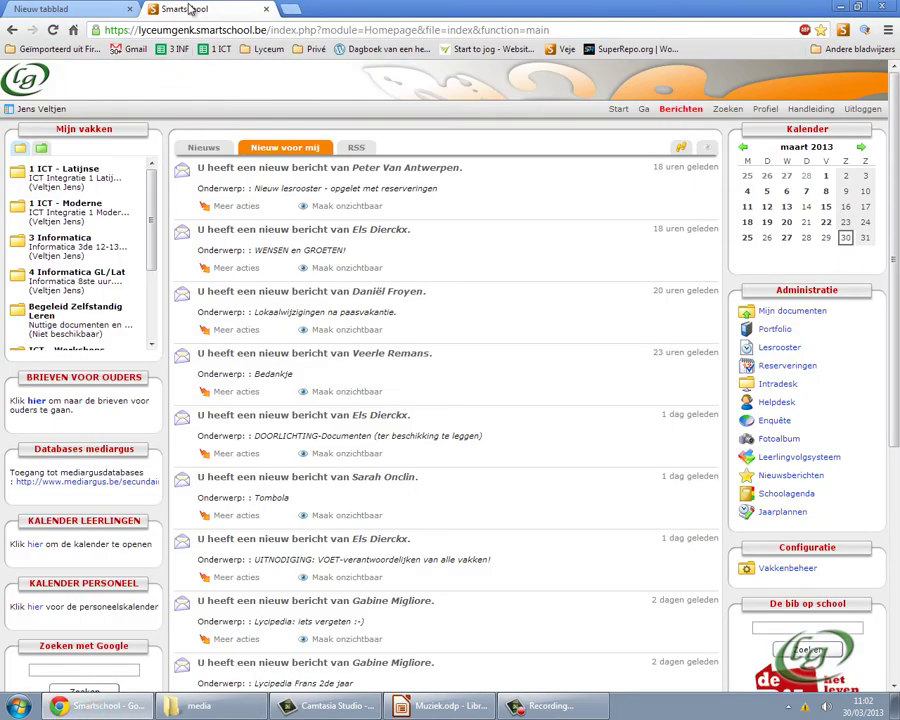
mouse_move(204, 147)
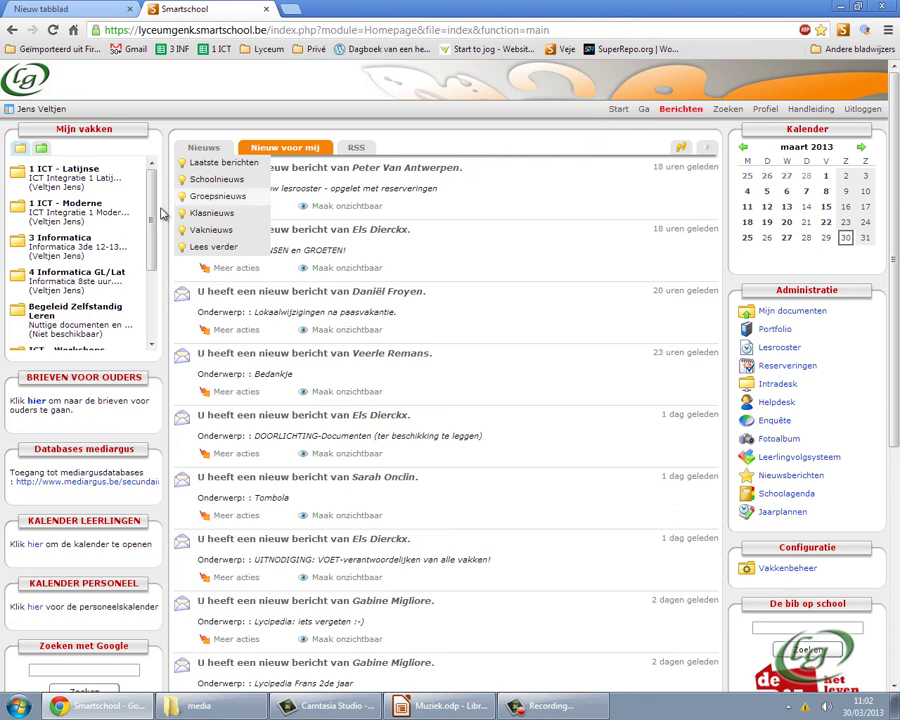
- Open 1 ICT - Moderne > 8 Presentatie, try the mp3 download, cancel it, return to Impress
click(82, 205)
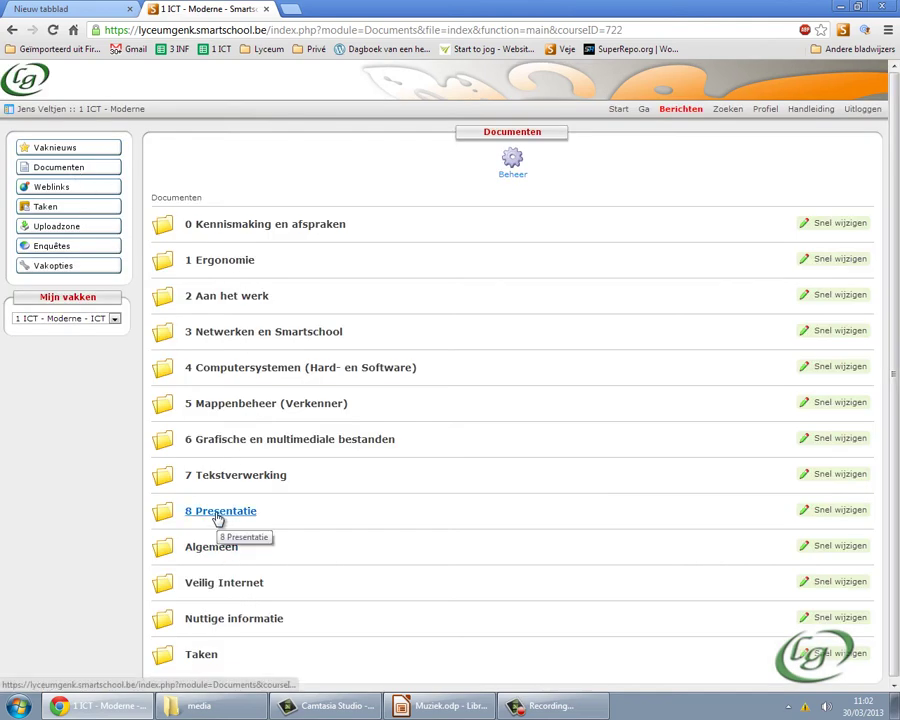
click(216, 514)
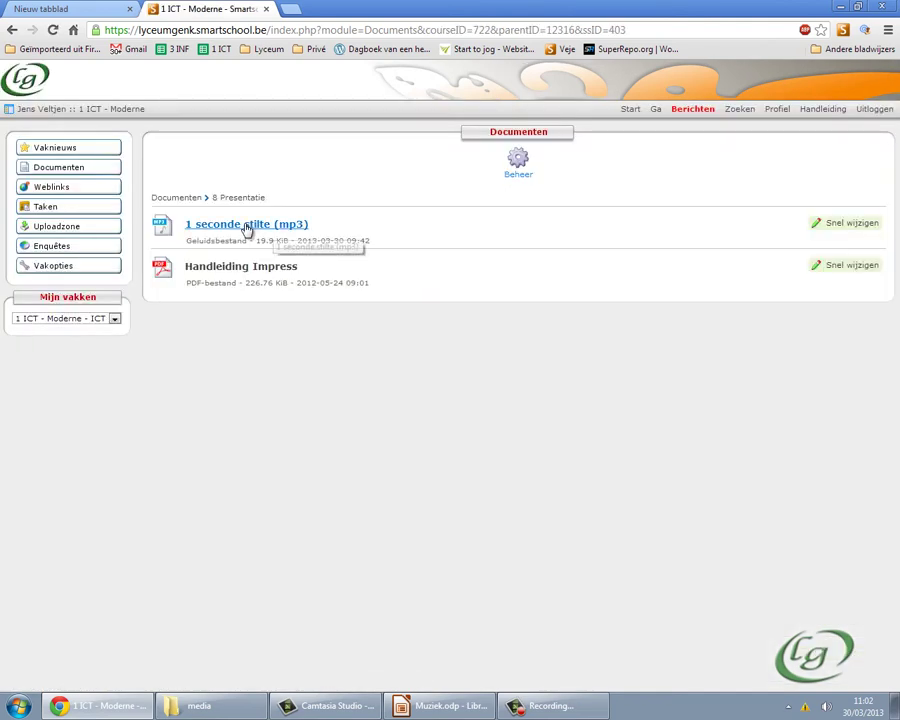
click(263, 228)
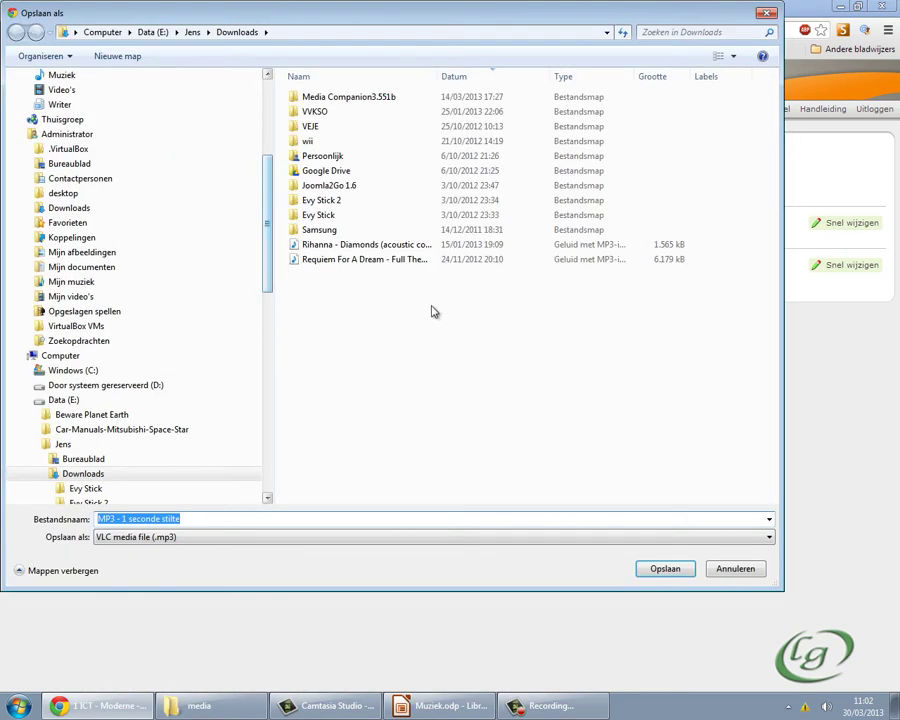
click(735, 569)
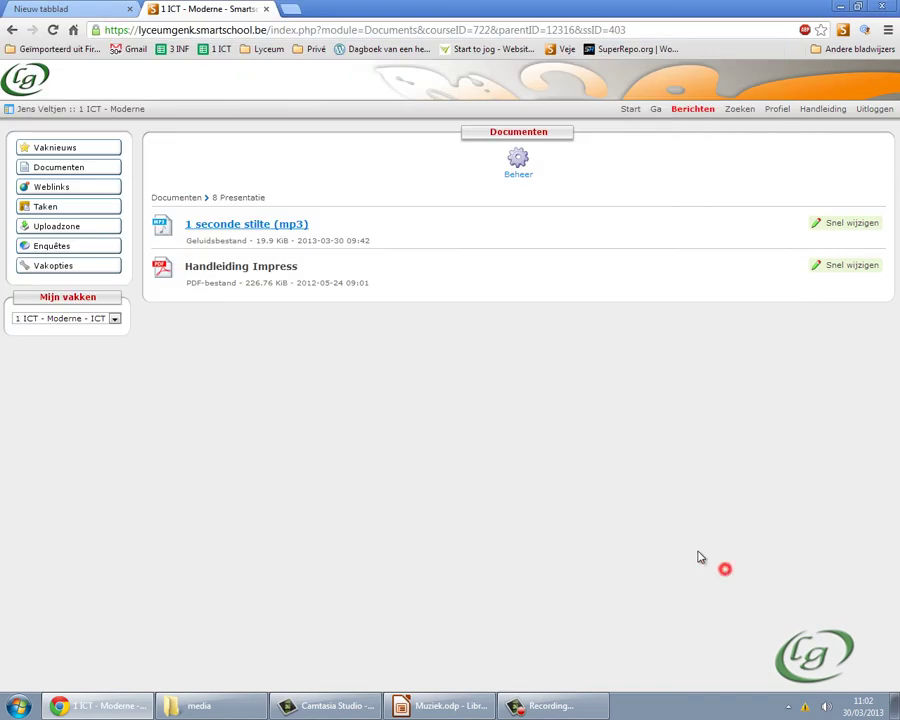
click(426, 708)
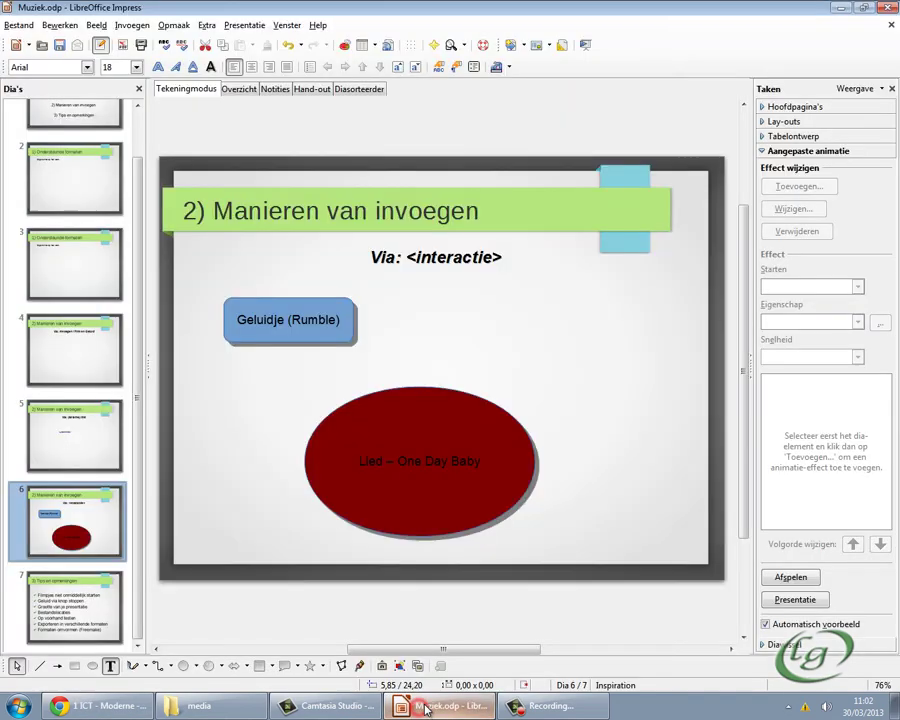
- Draw a rounded rectangle right of Geluidje (Rumble) and label it 'Stop muziek'
click(198, 668)
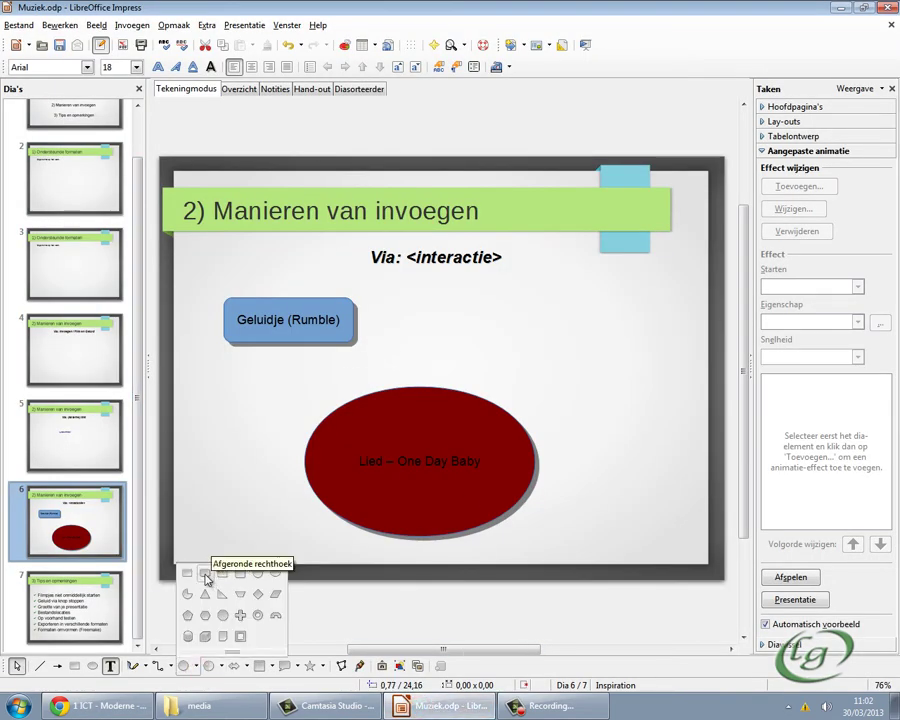
click(204, 574)
drag(458, 298, 697, 385)
double_click(567, 341)
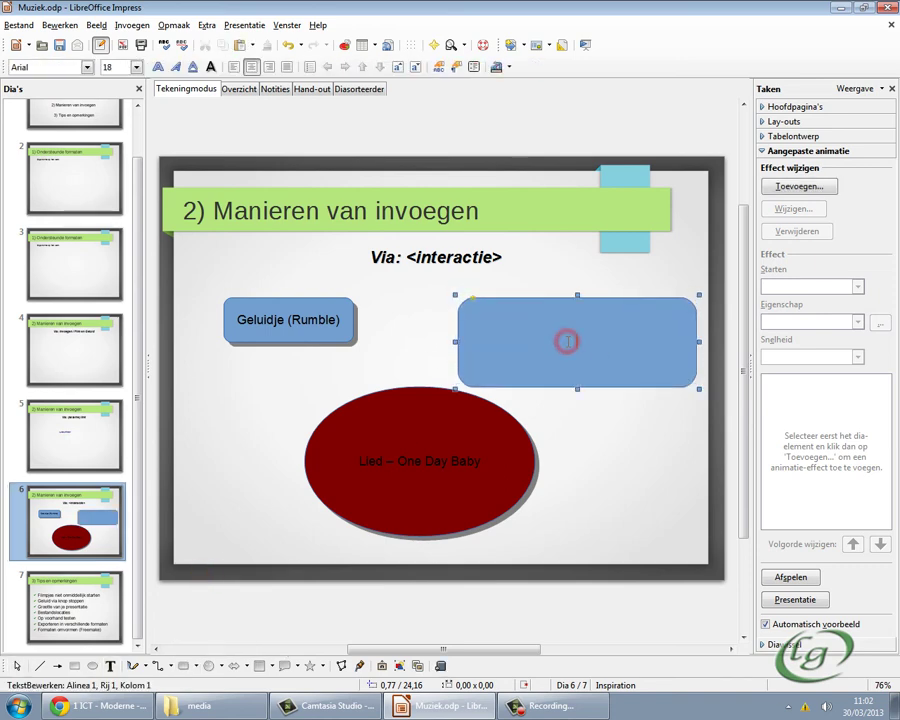
text(Stop mi)
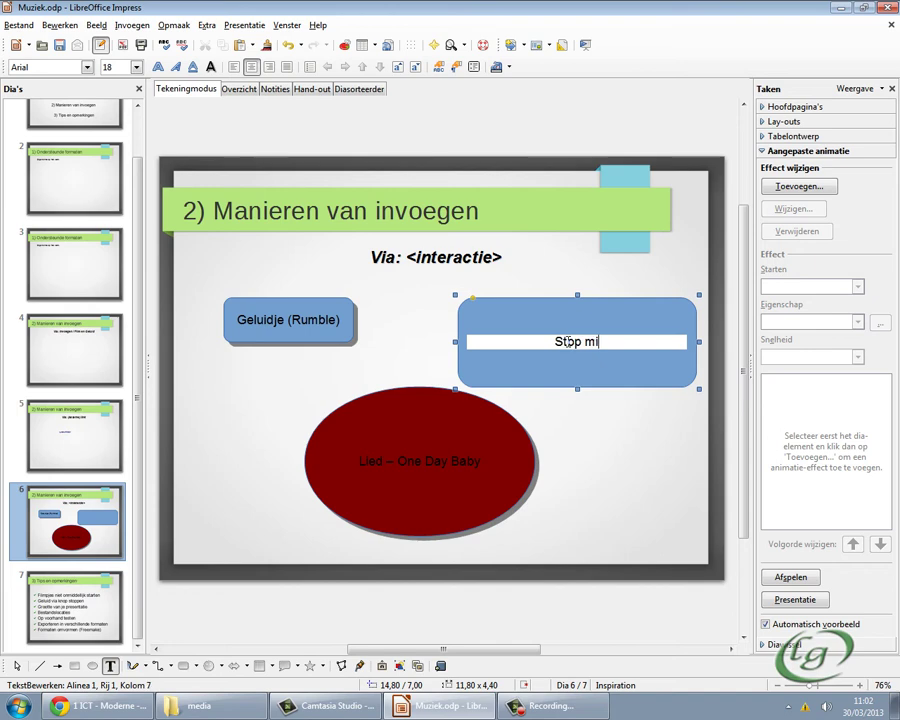
key(BackSpace)
text(uziek)
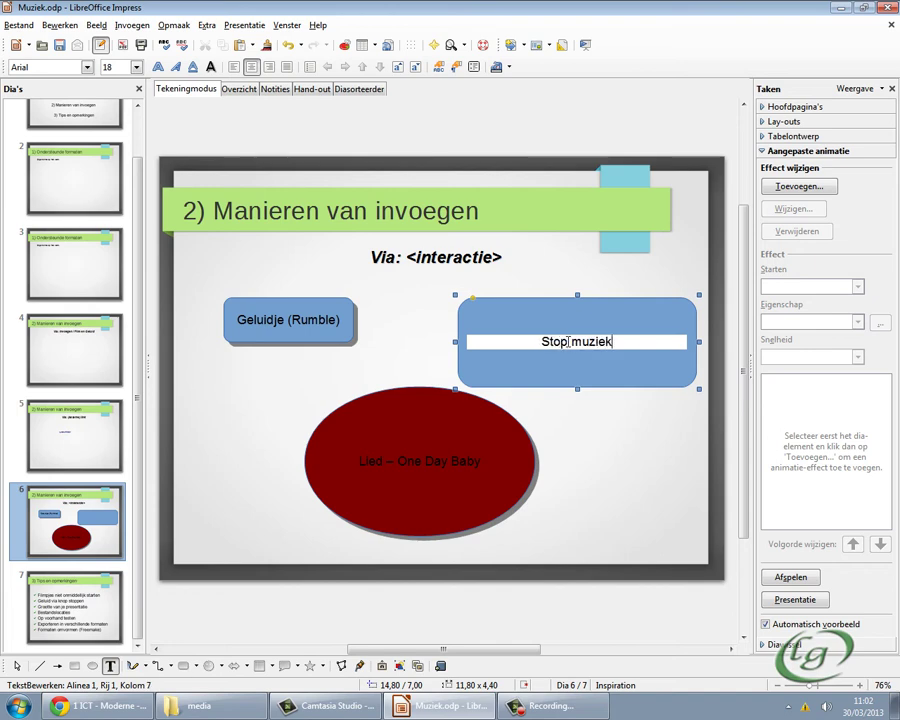
- Nudge the Stop muziek box slightly upward and give it a drop shadow
click(631, 430)
drag(600, 372, 596, 364)
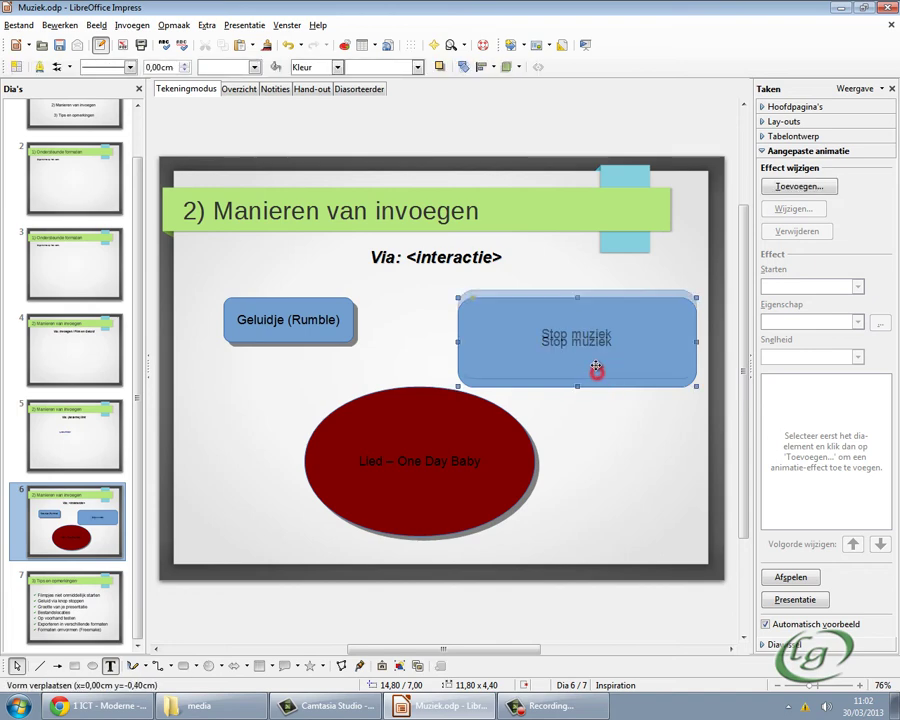
click(439, 66)
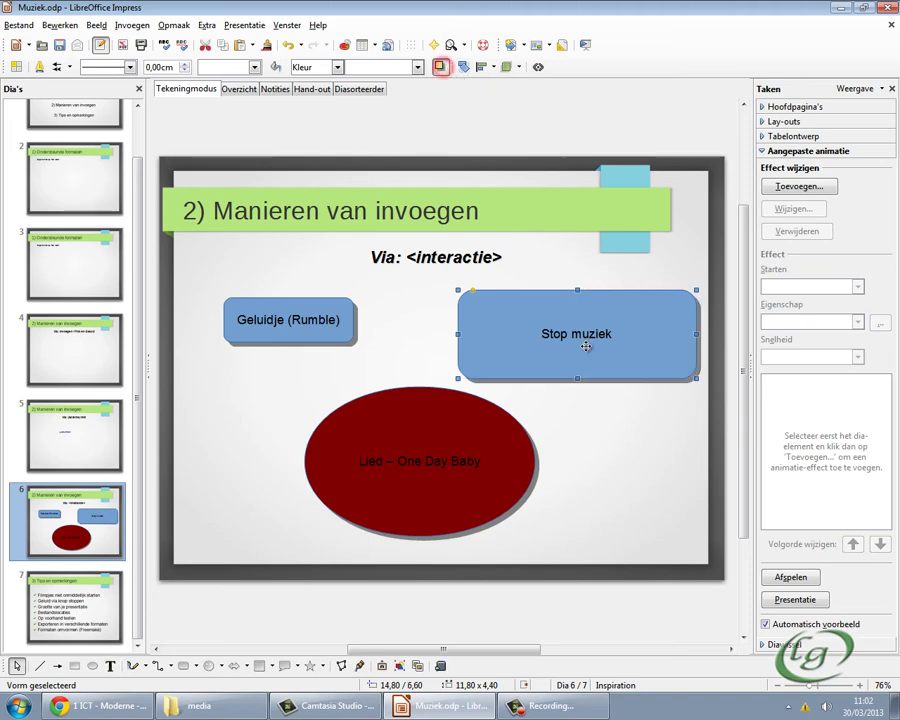
click(639, 424)
click(564, 357)
- Set the box's Interactie to Geluid afspelen with 'MP3 - 1 seconde stilte' from the media folder
right_click(590, 356)
click(624, 582)
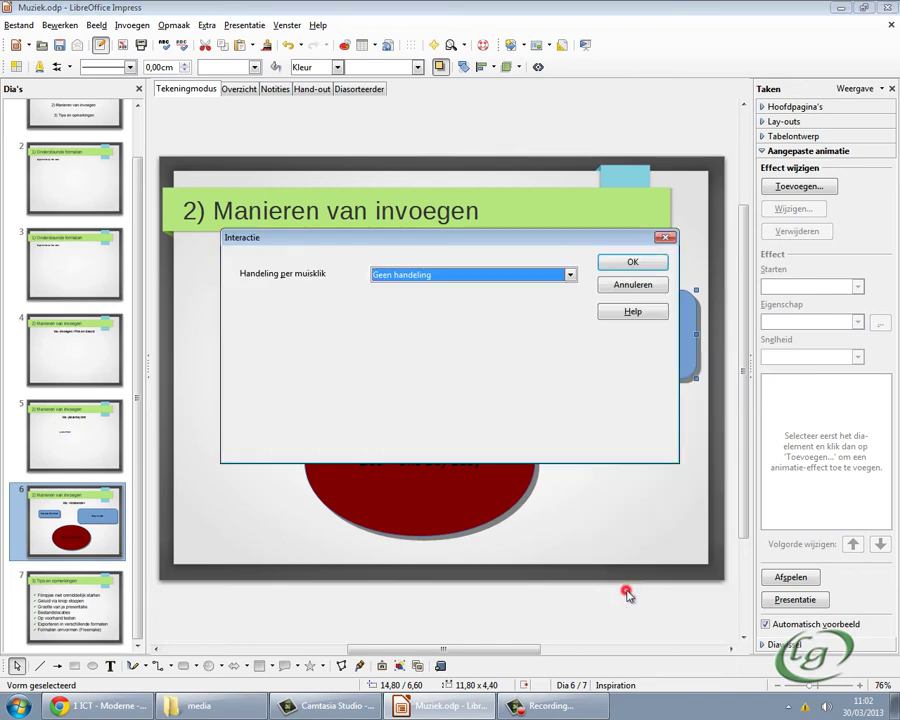
click(404, 275)
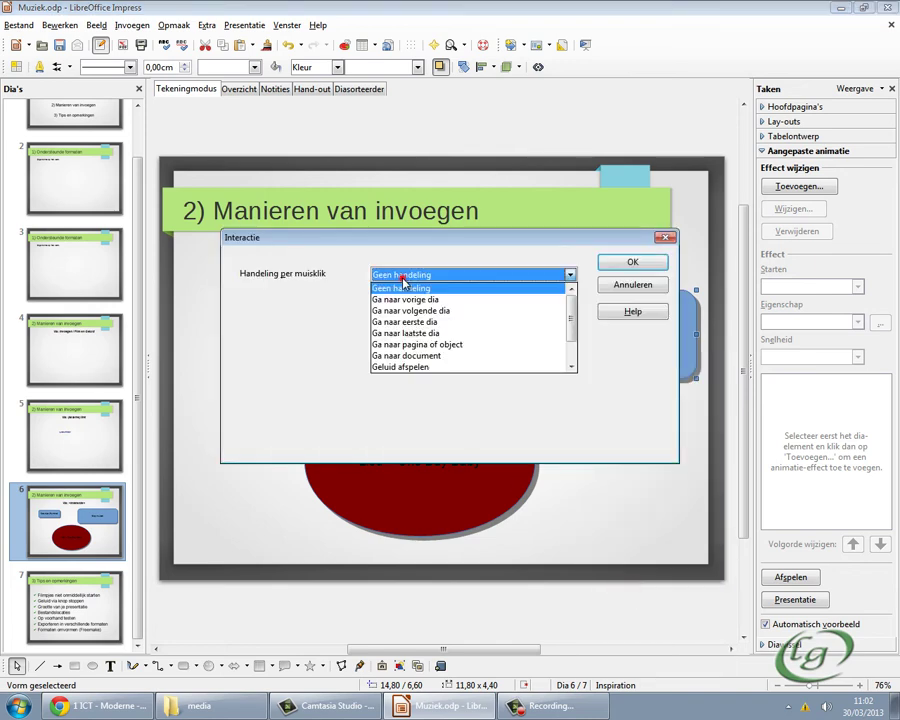
click(410, 366)
click(541, 422)
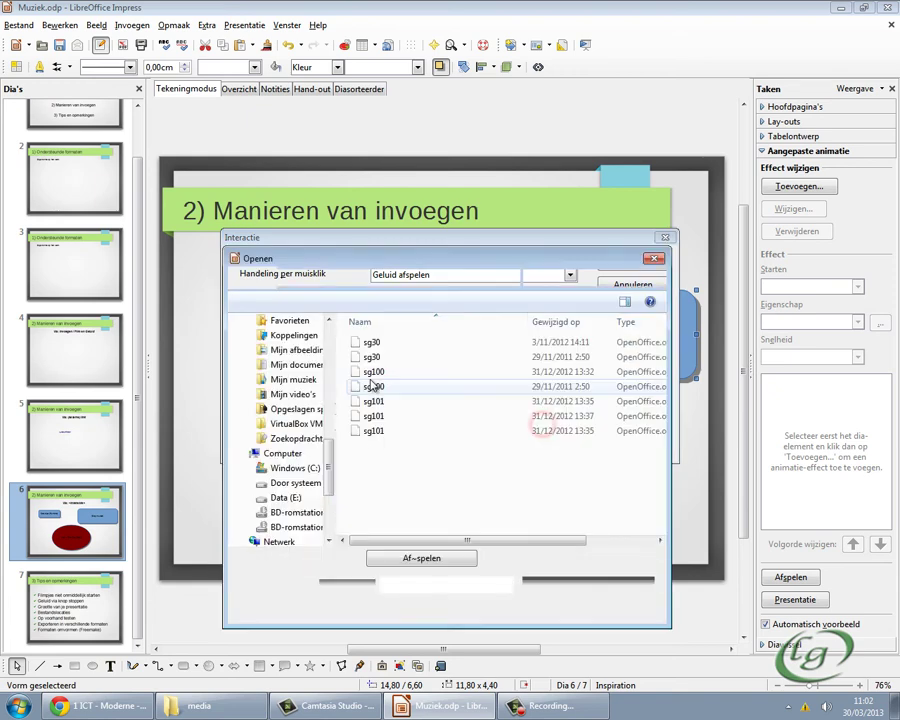
click(287, 459)
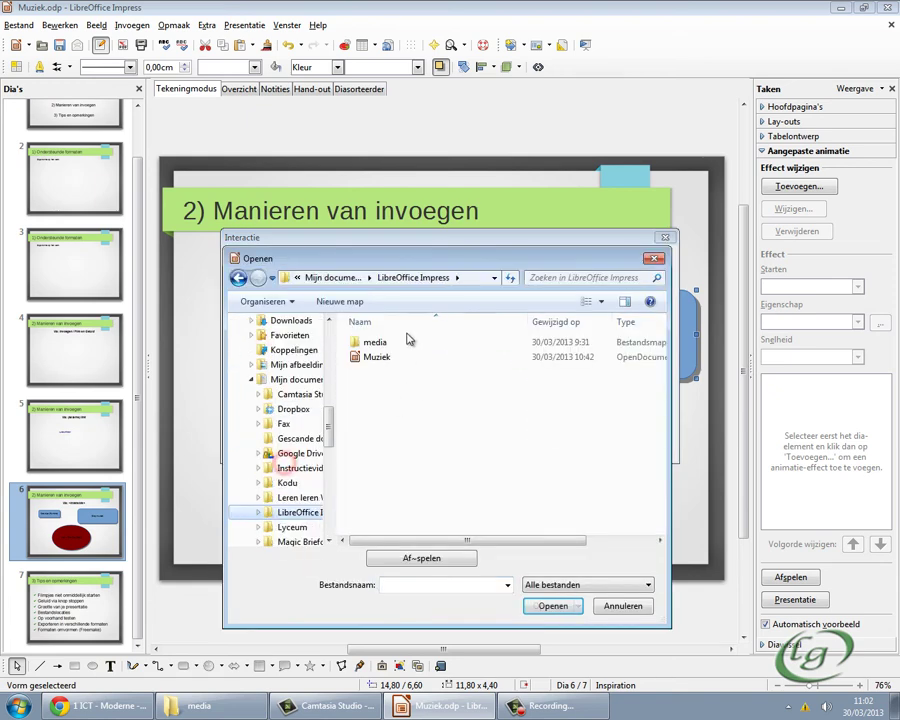
double_click(375, 343)
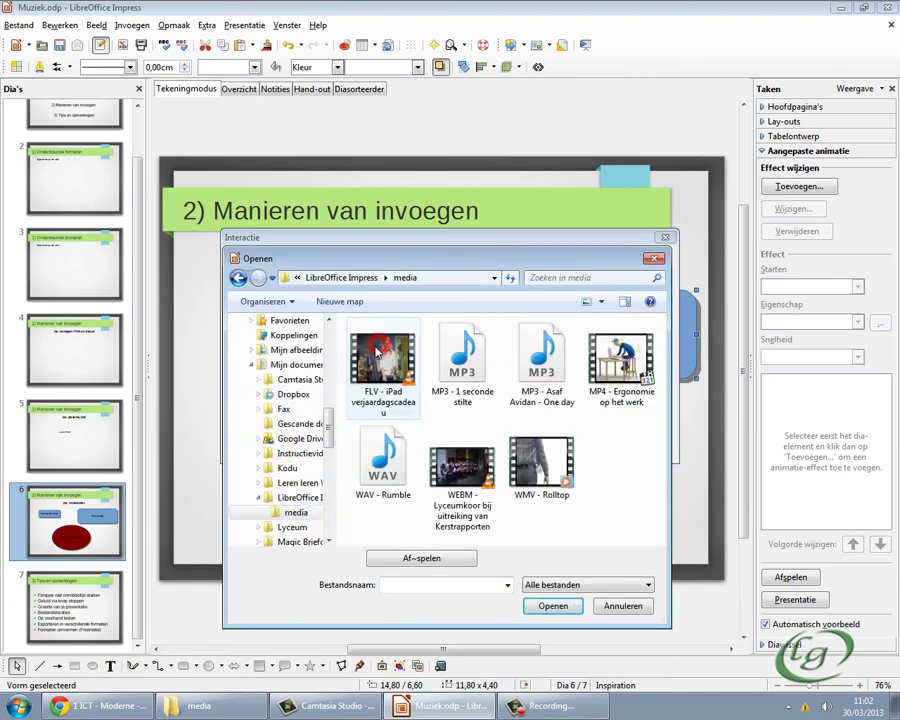
click(452, 368)
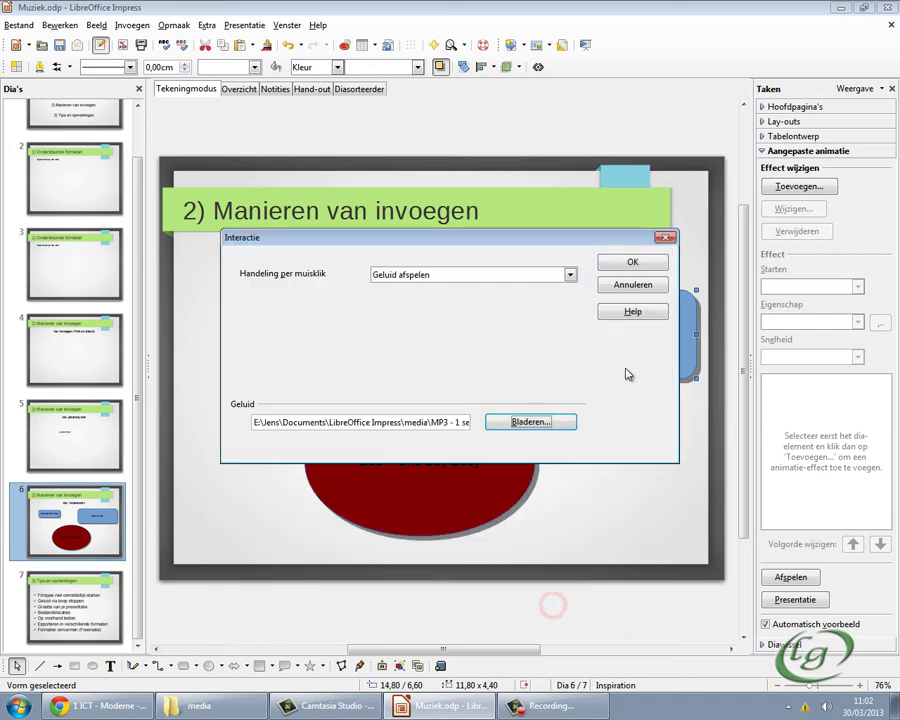
click(622, 266)
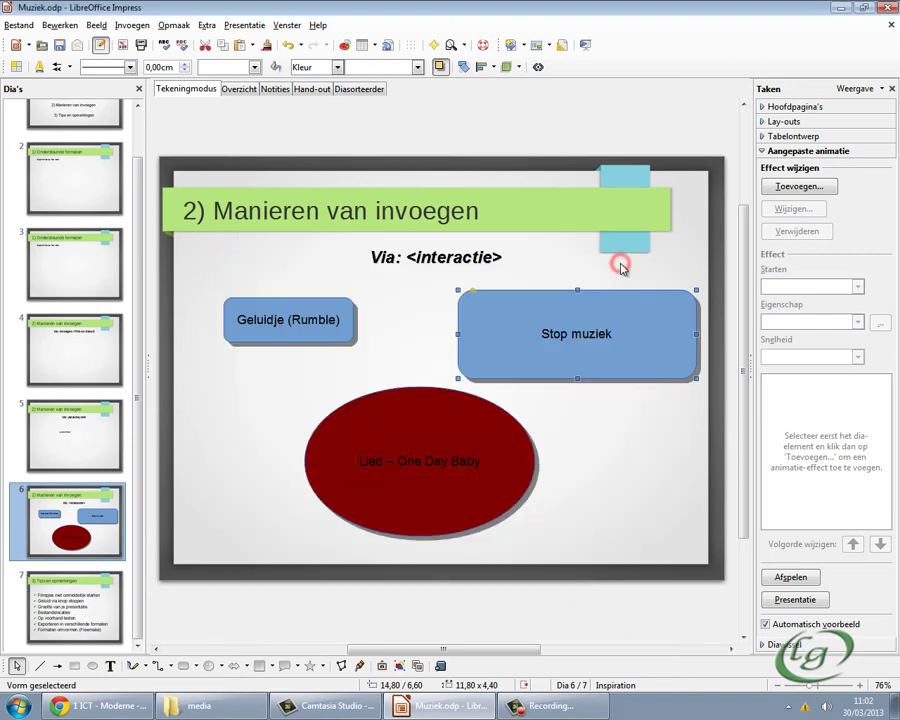
click(594, 465)
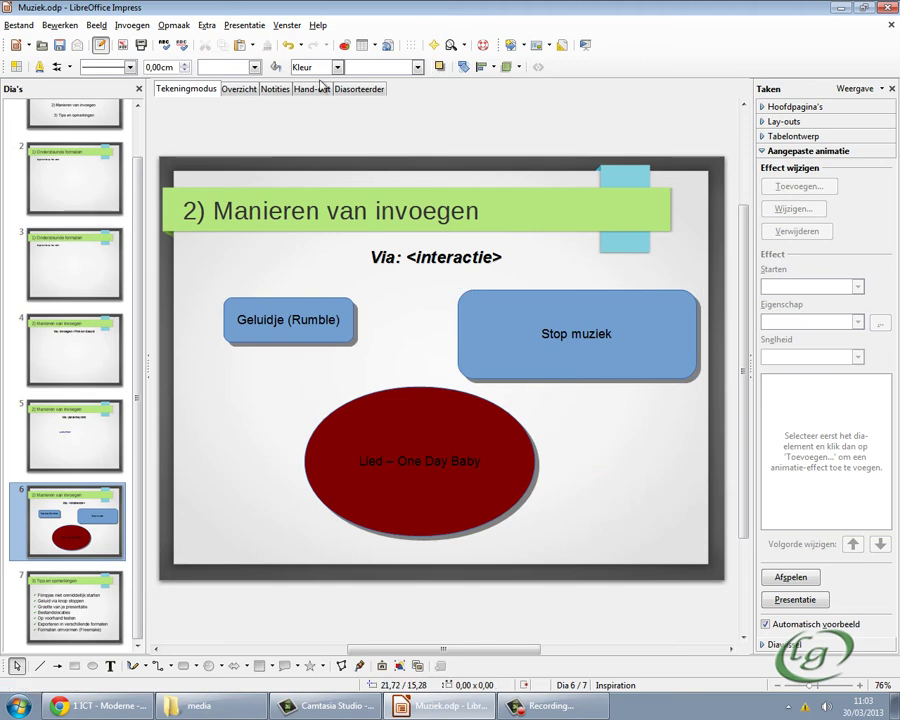
- Start the slideshow on slide 6 and test Geluidje (Rumble) and Stop muziek twice
click(246, 25)
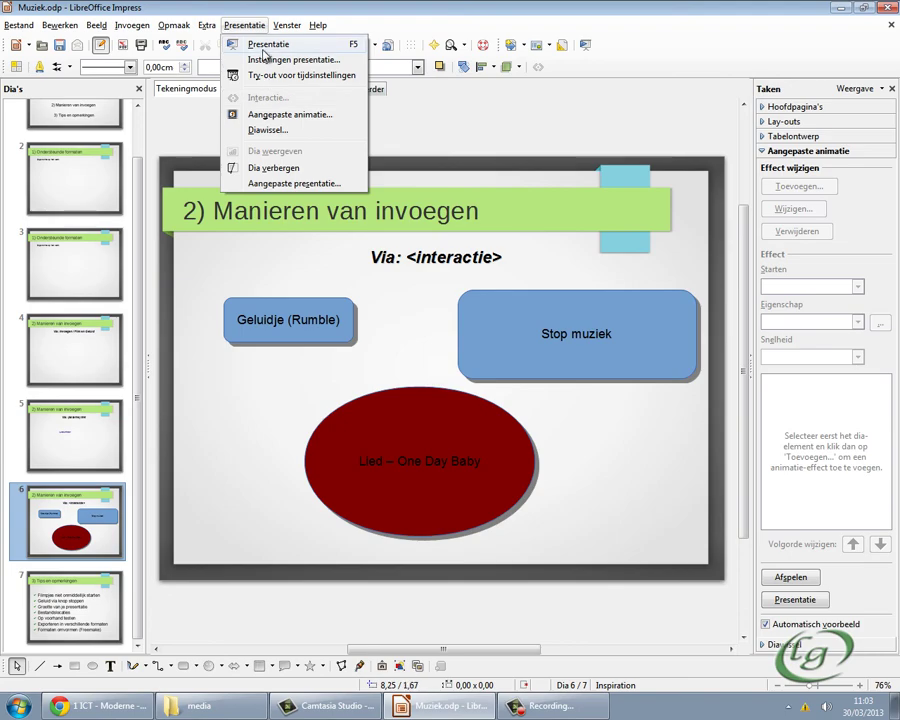
click(263, 46)
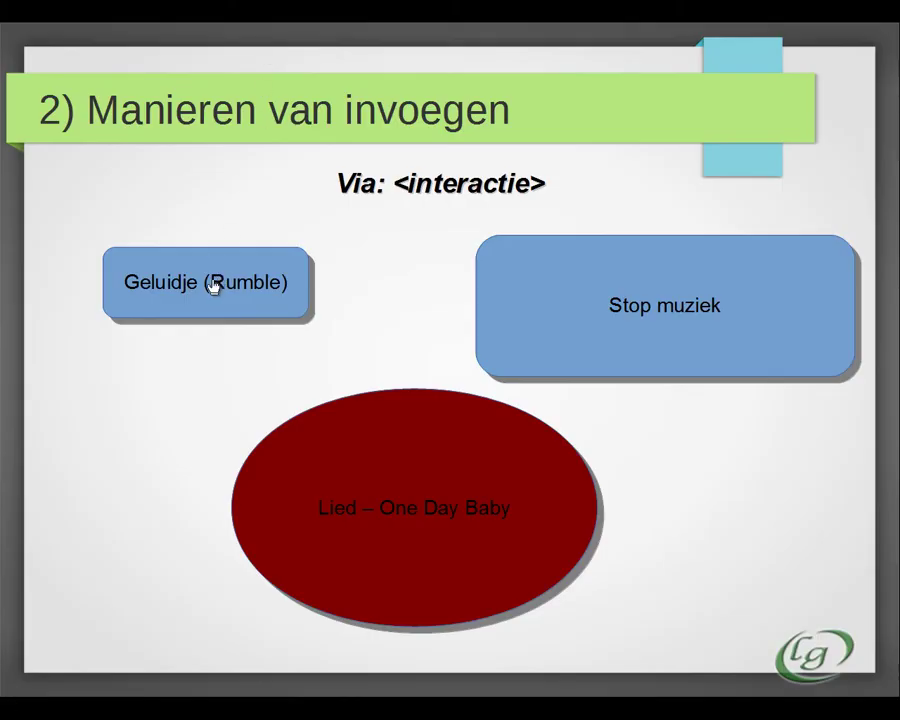
click(213, 283)
click(637, 310)
click(626, 310)
click(231, 282)
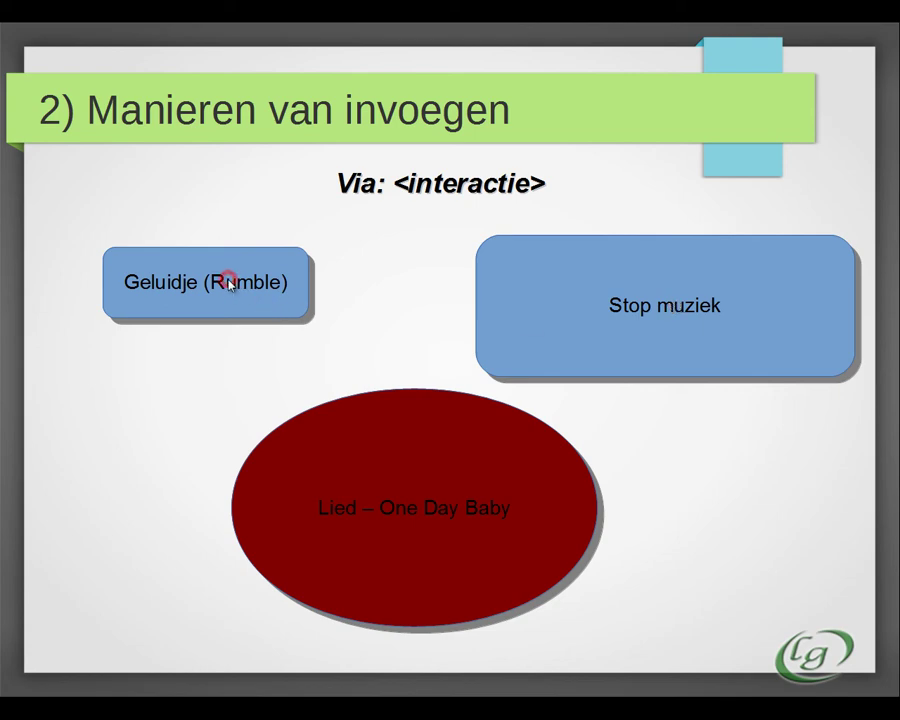
click(647, 308)
- Exit the show, check the 'Grootte van je presentatie' tip on slide 7, then open slide 2
key(Escape)
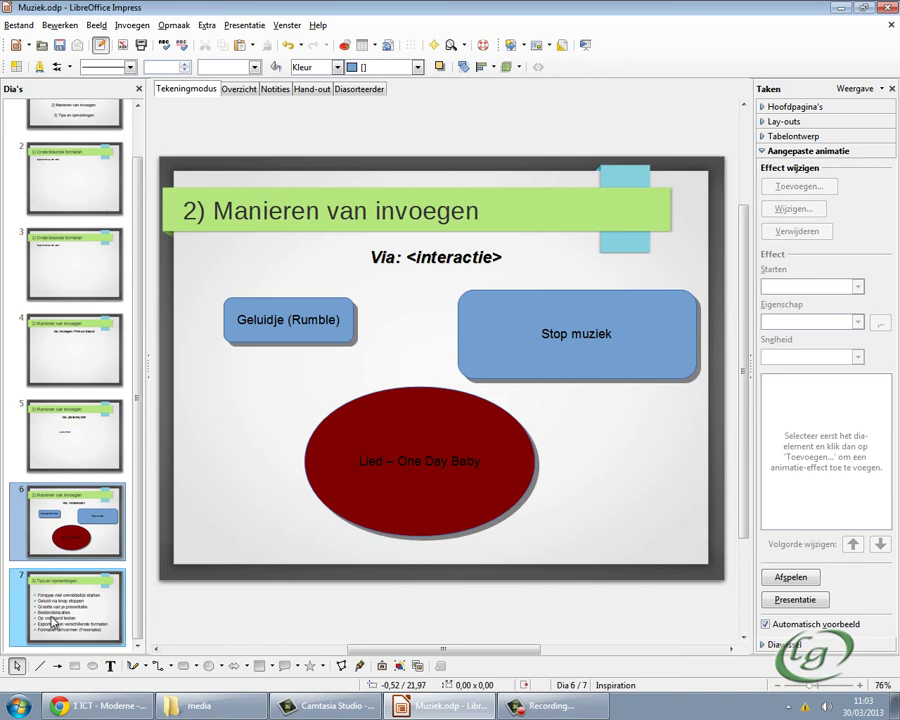
click(55, 621)
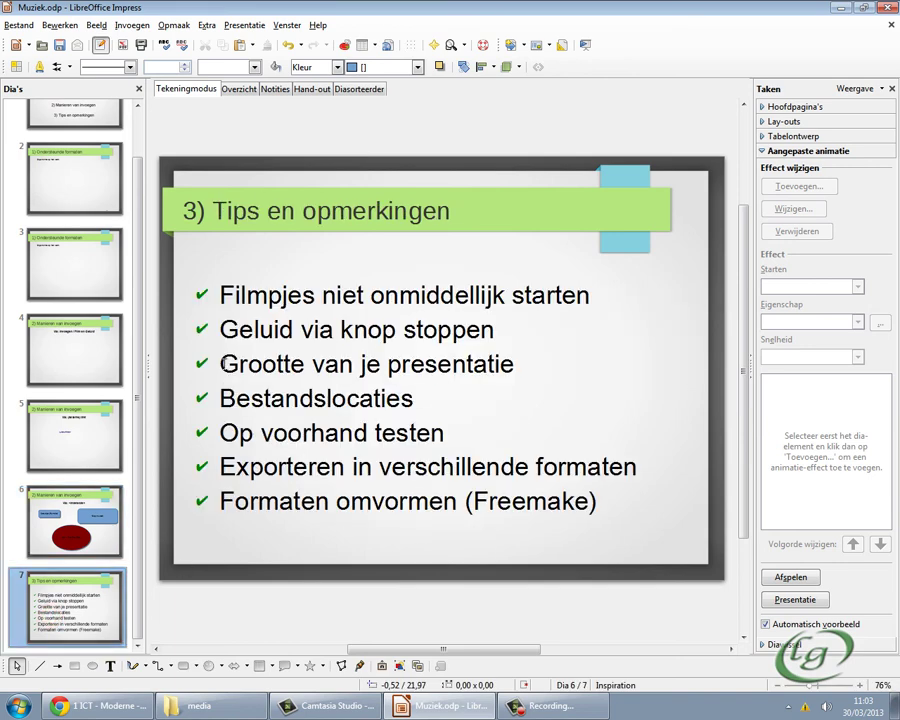
drag(222, 364, 532, 364)
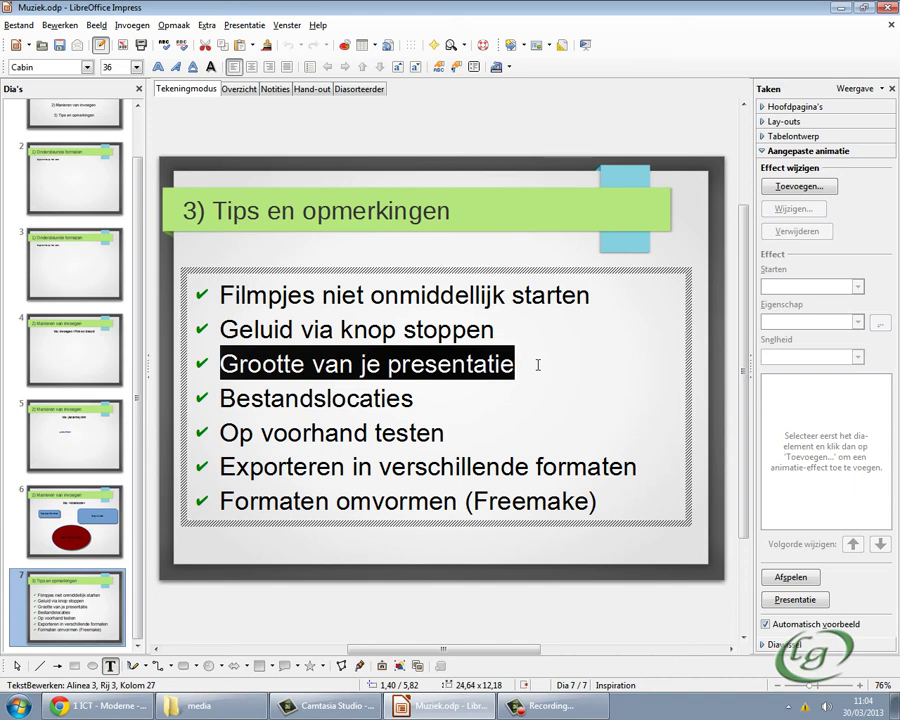
click(70, 176)
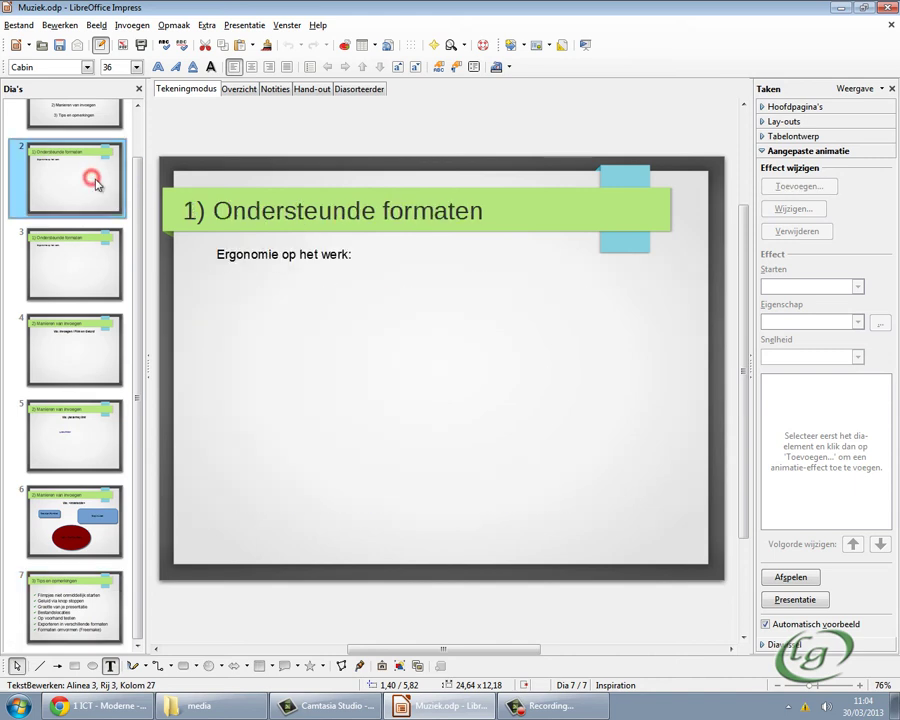
click(138, 197)
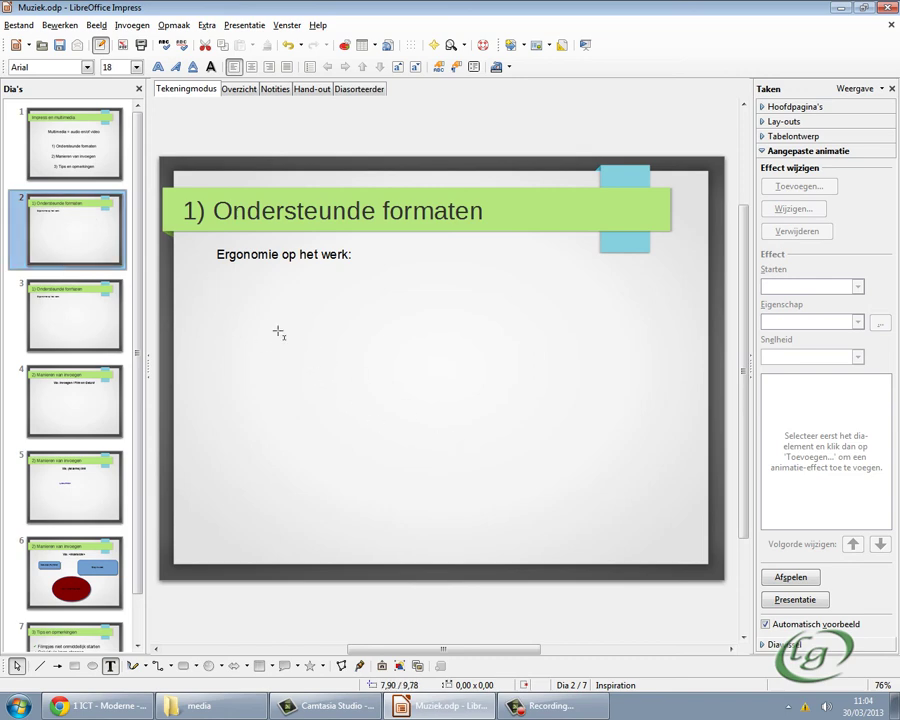
- Save the presentation and restore the Explorer and Impress windows to smaller sizes
click(18, 26)
click(52, 134)
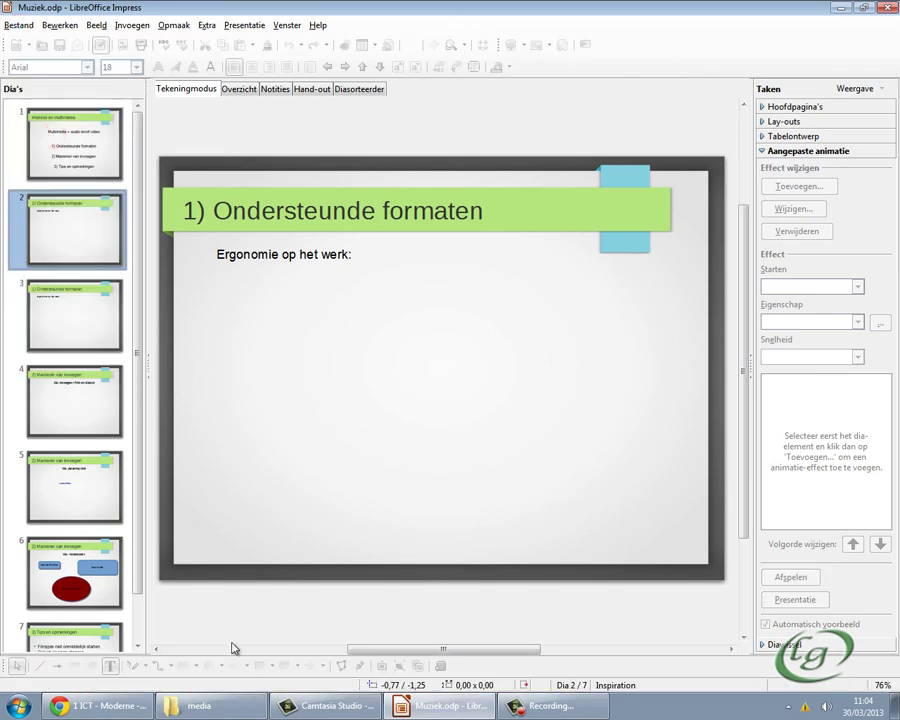
click(230, 706)
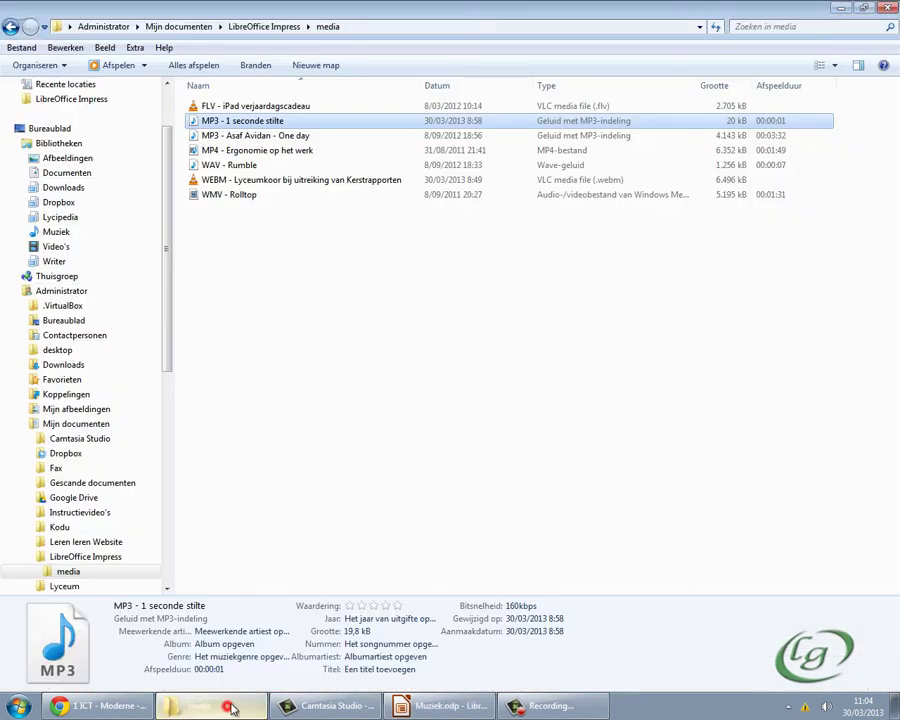
double_click(432, 8)
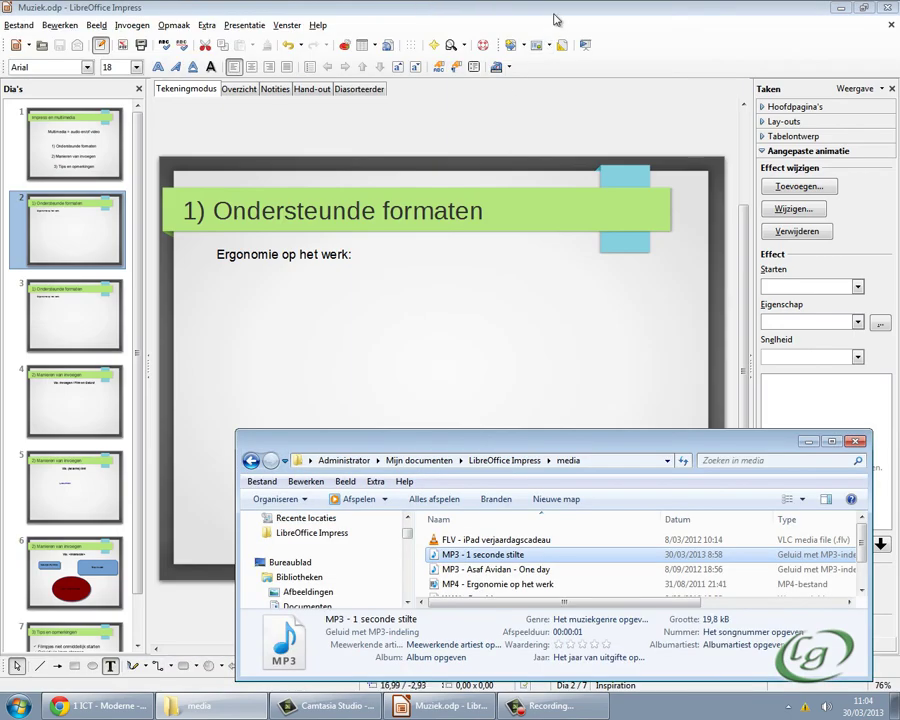
click(689, 14)
double_click(695, 14)
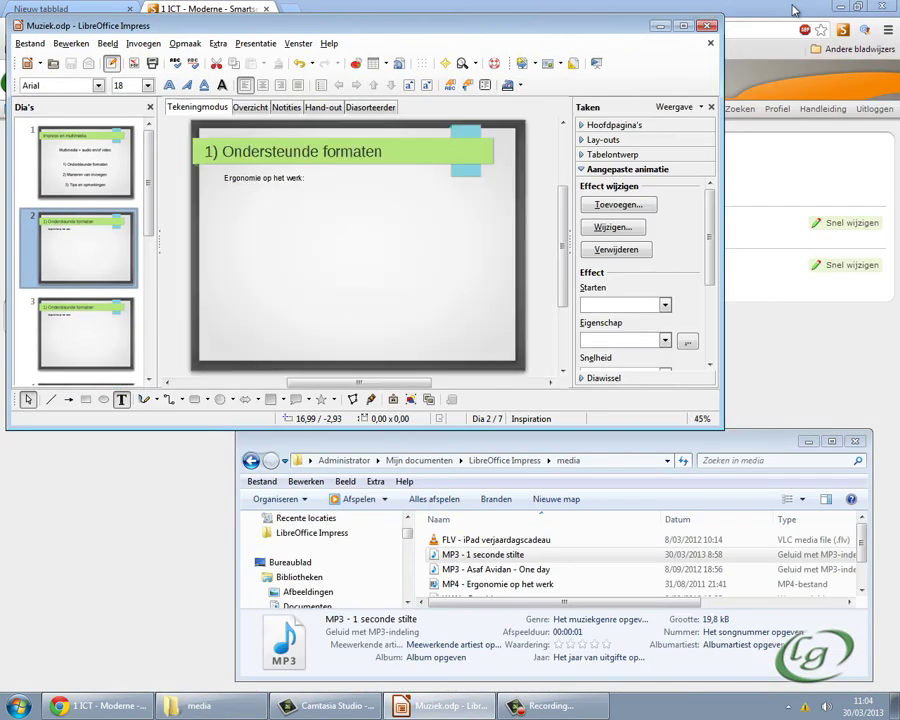
drag(472, 24, 466, 7)
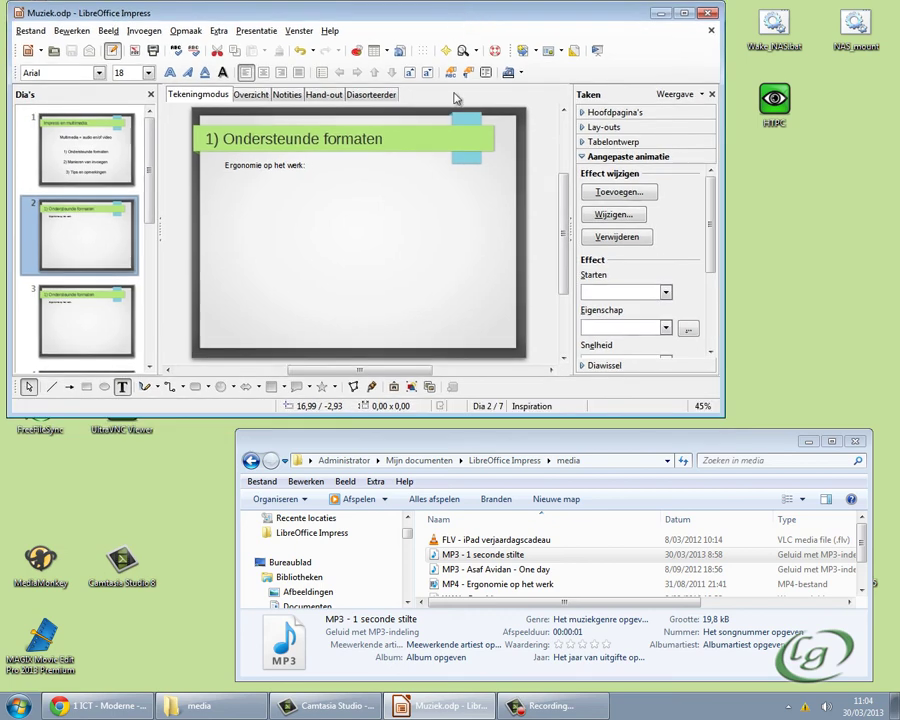
- Show Muziek (141 kB) in the LibreOffice Impress folder and enlarge the Impress window on slide 2
click(505, 461)
click(517, 556)
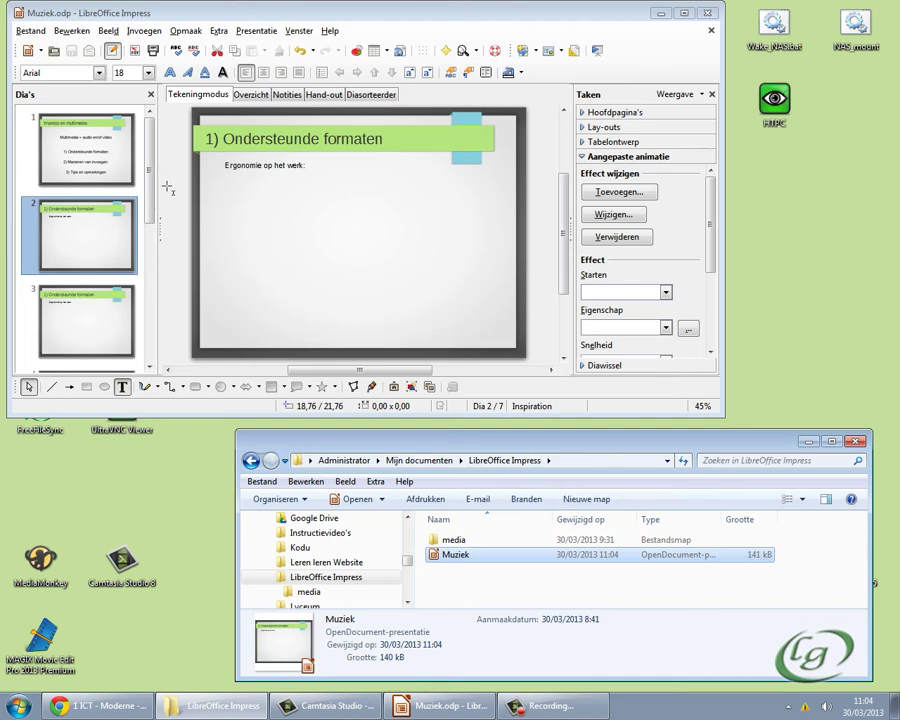
drag(722, 381, 833, 382)
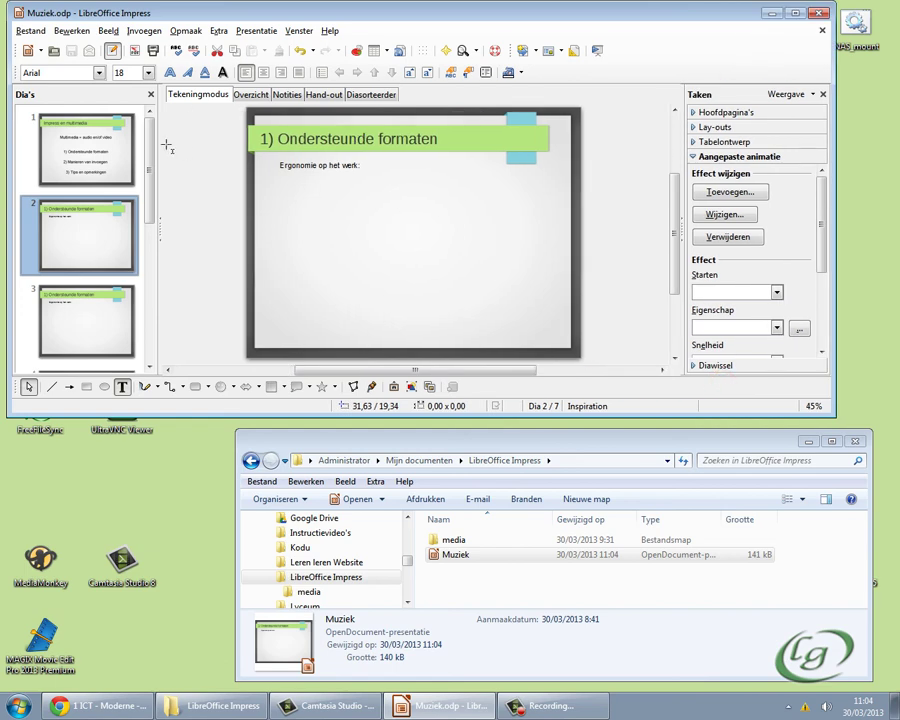
click(83, 230)
drag(192, 416, 206, 486)
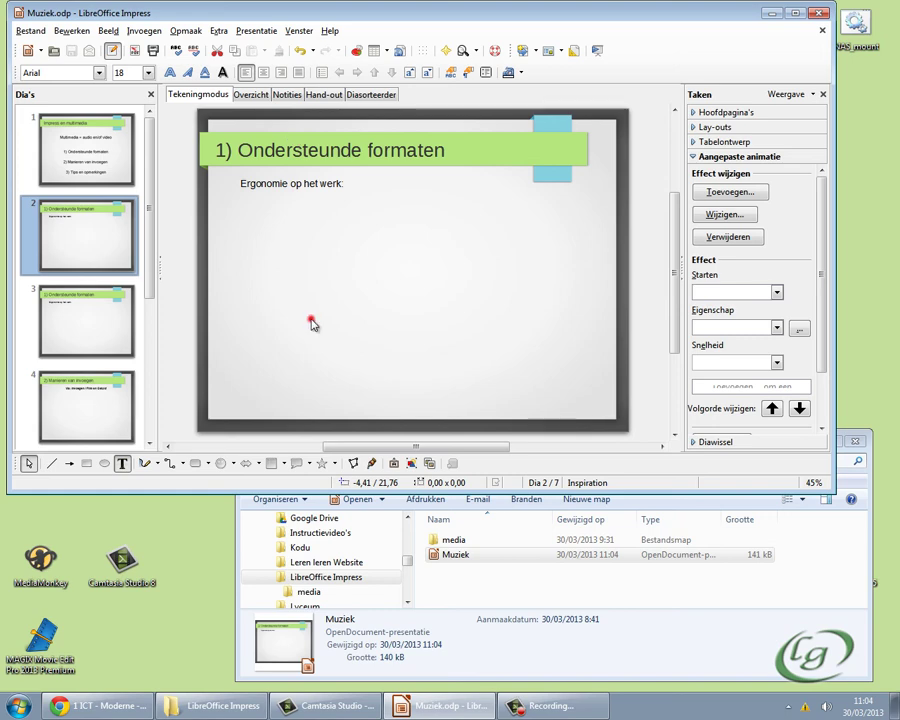
- Insert a film or sound file, browsing to the media folder in LibreOffice Impress documents
click(312, 323)
click(144, 30)
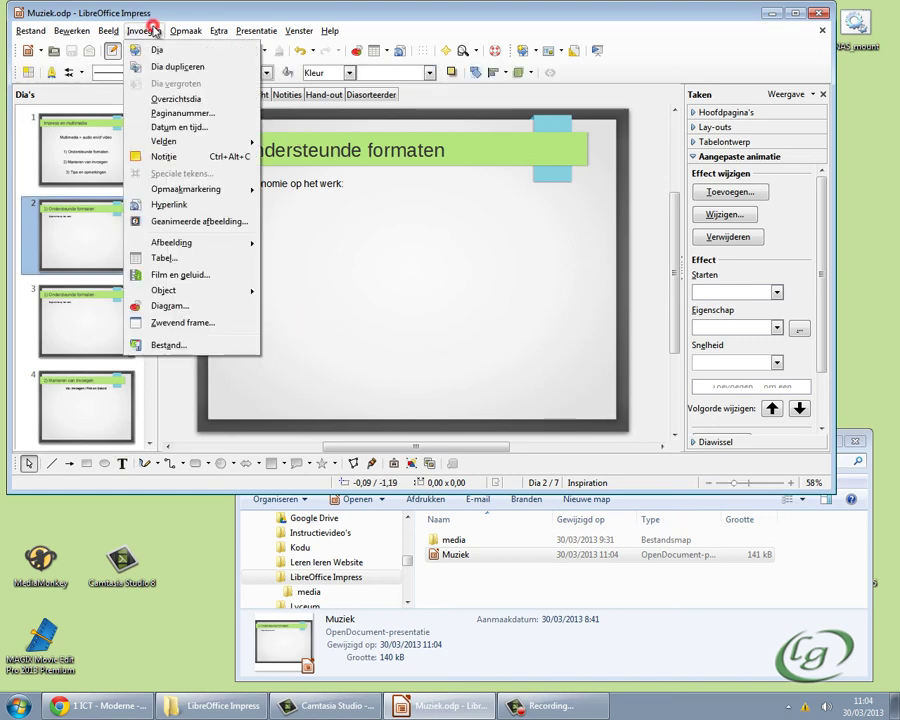
click(180, 274)
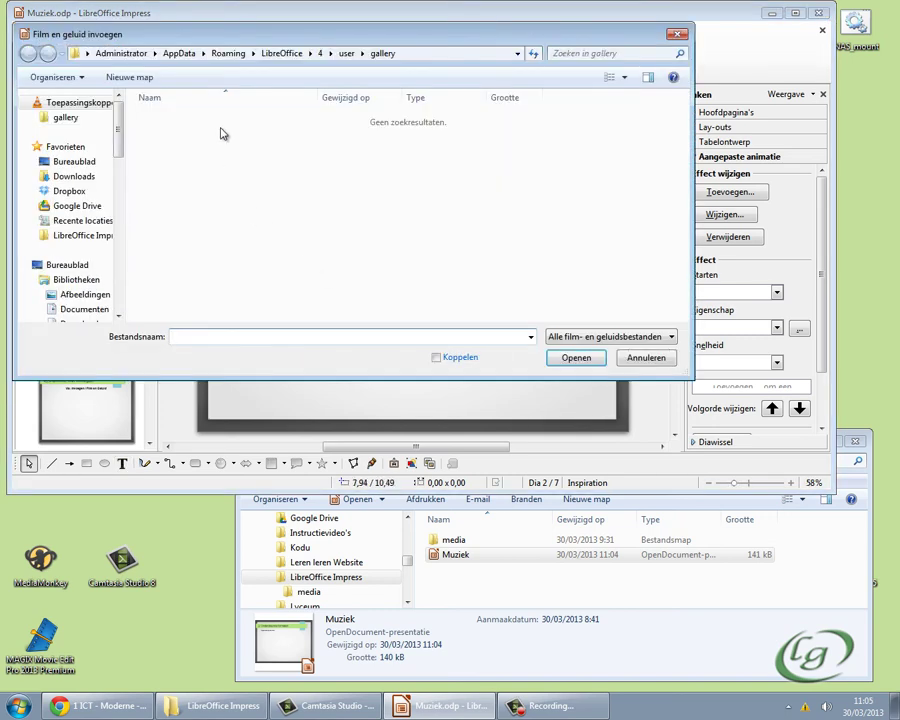
click(80, 235)
click(157, 120)
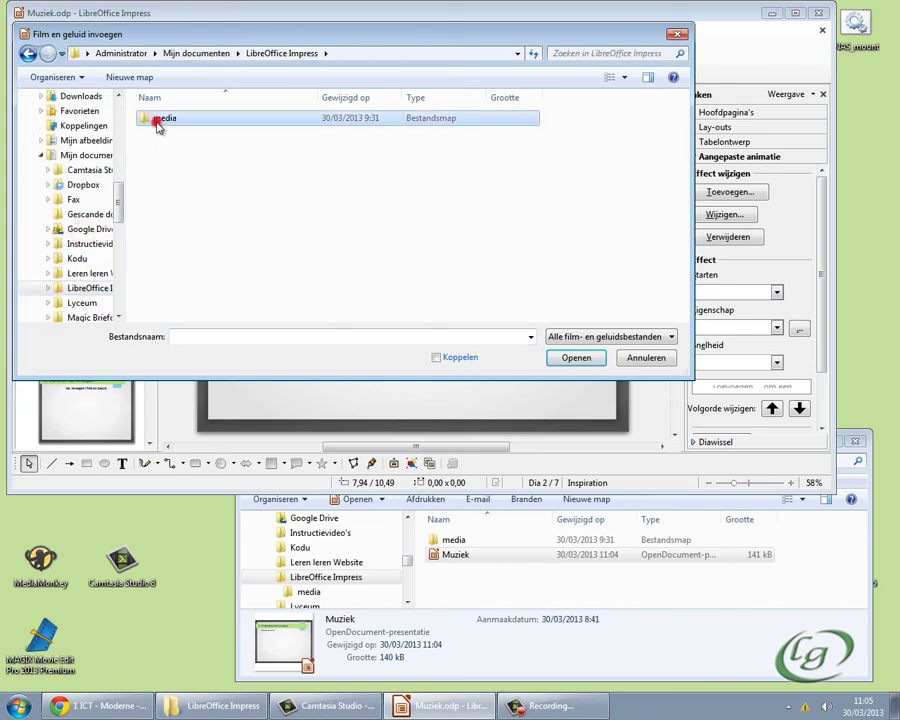
double_click(157, 120)
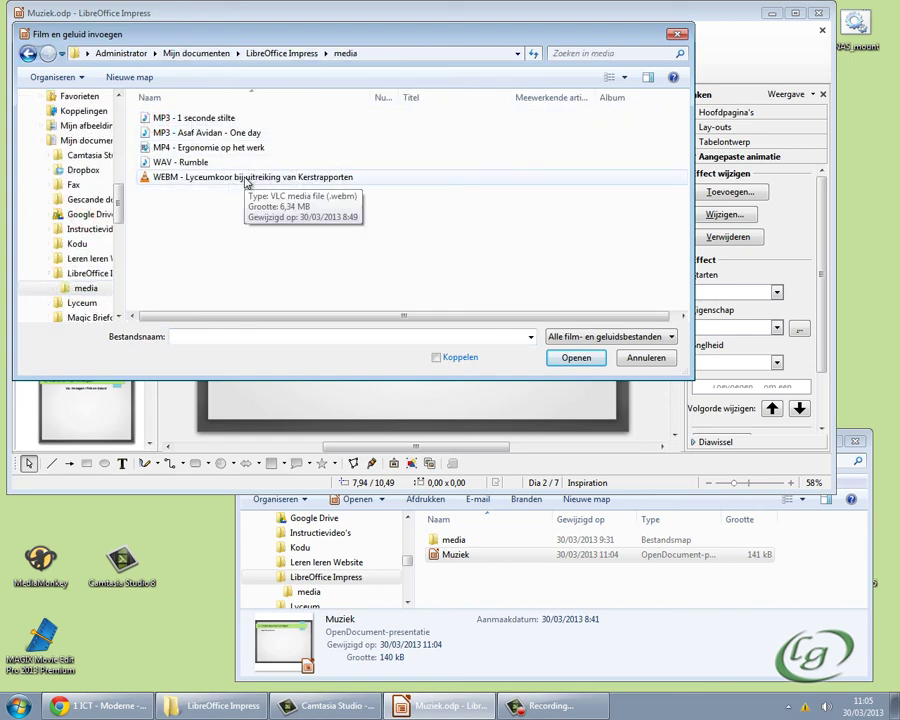
- Insert the MP4 'Ergonomie op het werk' and move it slightly lower on slide 2
click(246, 178)
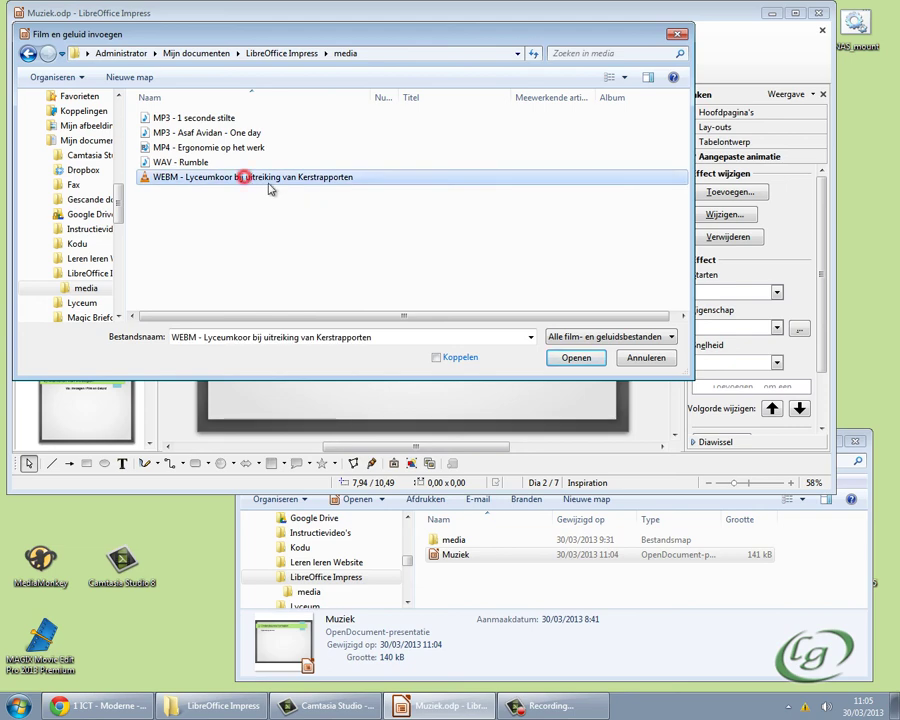
click(202, 147)
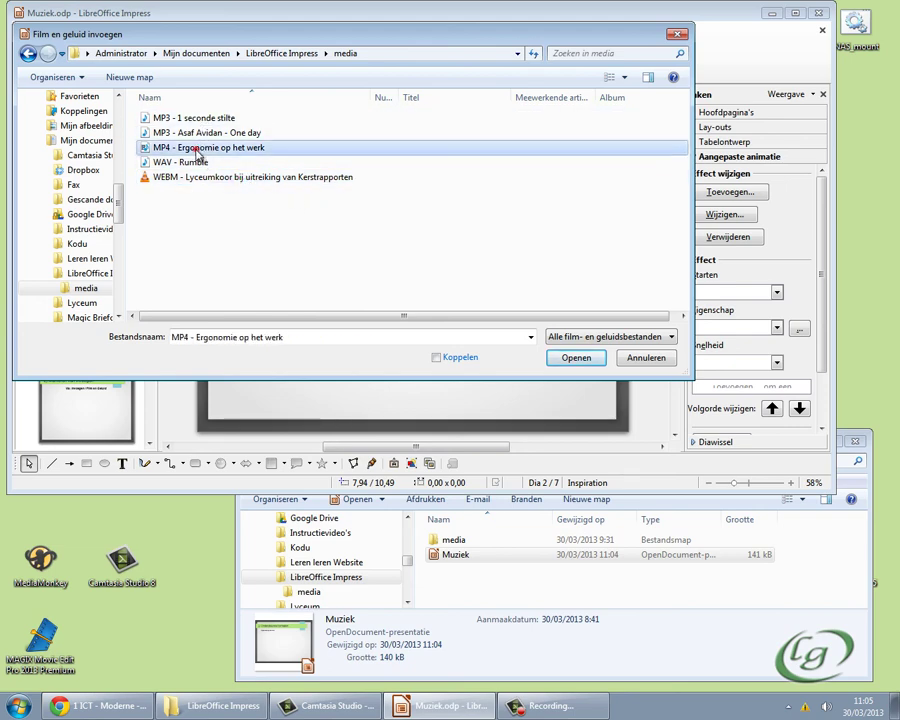
click(578, 362)
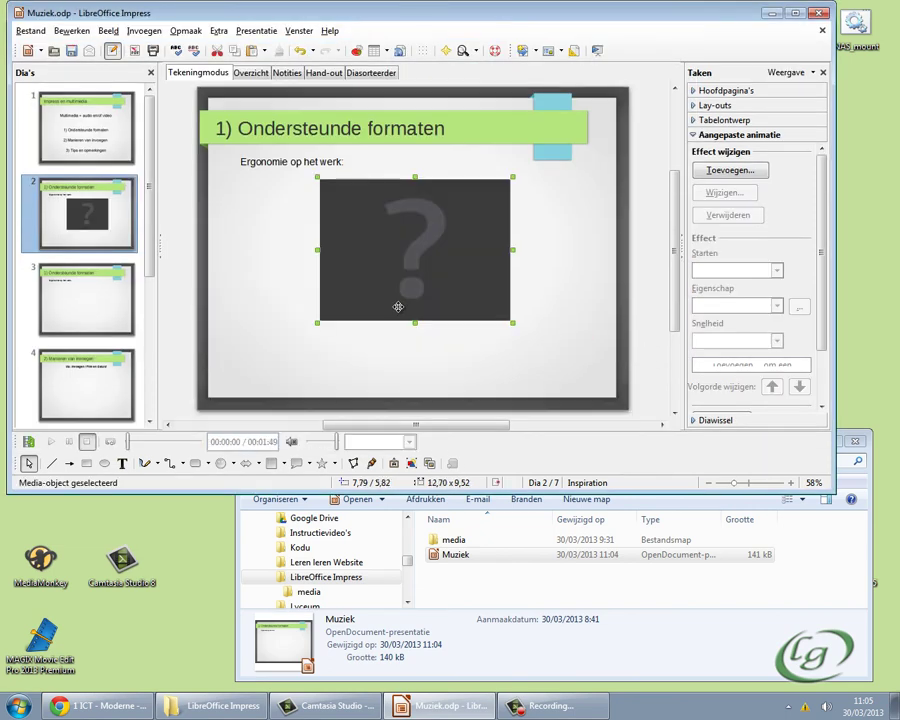
drag(406, 261, 406, 296)
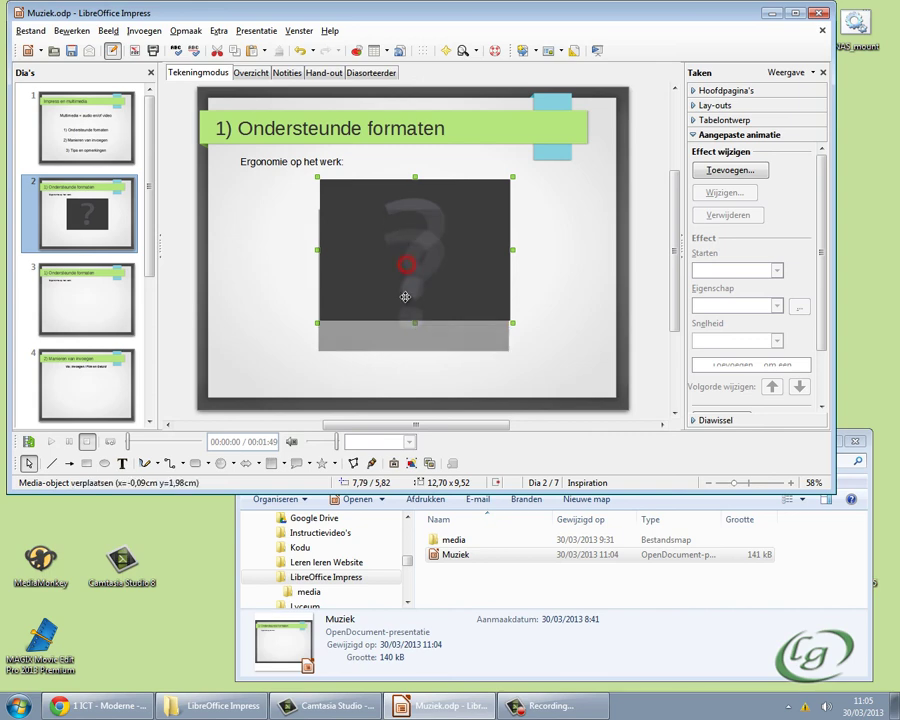
click(561, 309)
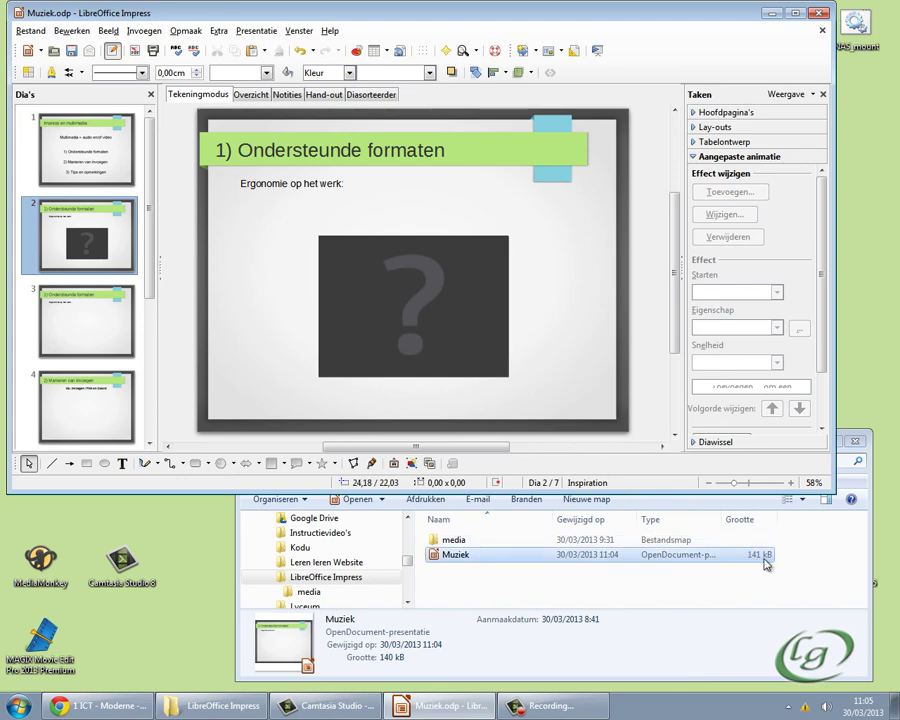
- Save the presentation with the embedded video; Muziek now shows 6.492 kB in Explorer
click(70, 55)
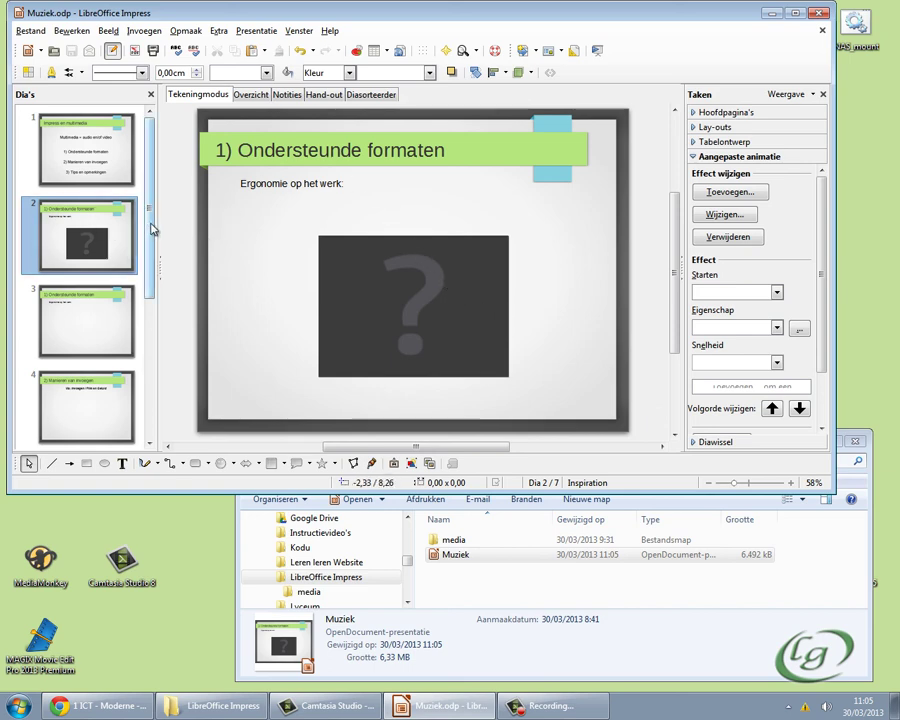
mouse_move(150, 222)
mouse_down()
mouse_move(148, 322)
mouse_move(116, 352)
mouse_up()
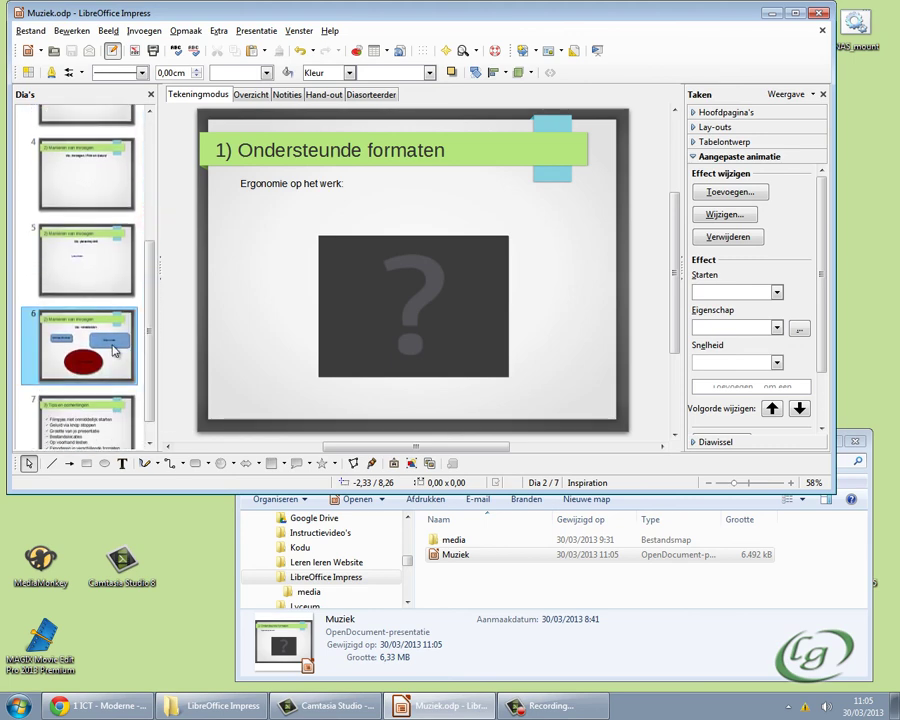
click(153, 260)
drag(153, 260, 160, 164)
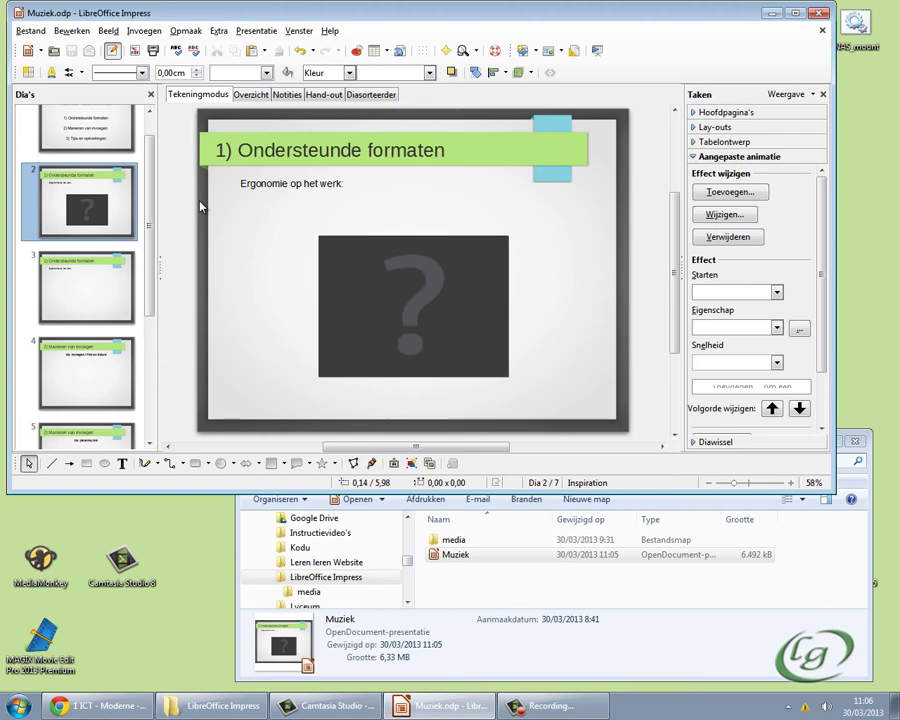
- Save a copy as 'Muziek filmpjes inbegrepen', then go to slide 7, Tips en opmerkingen
click(27, 30)
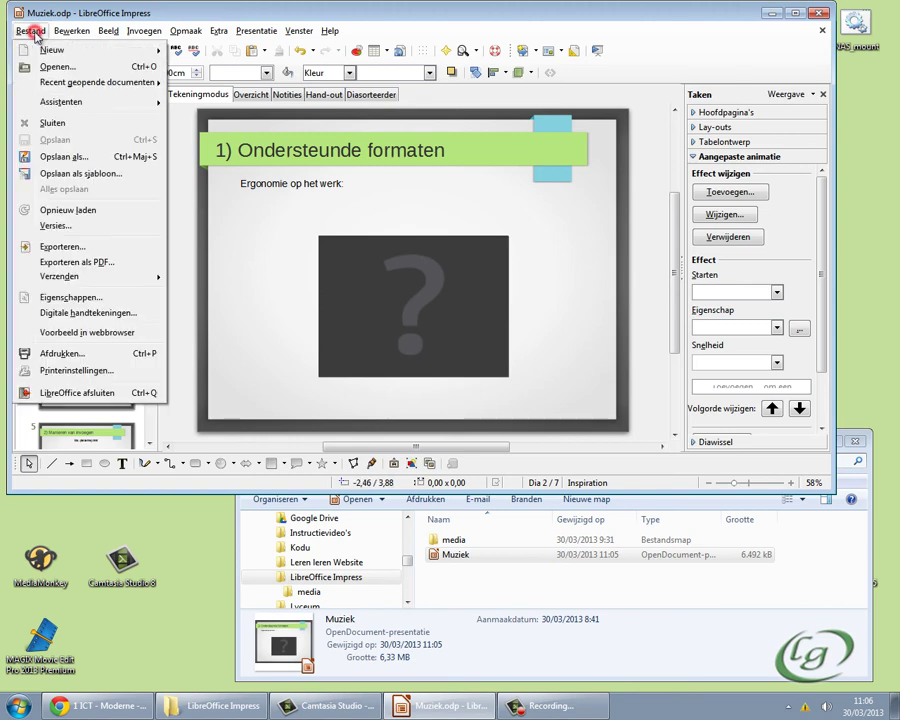
click(68, 157)
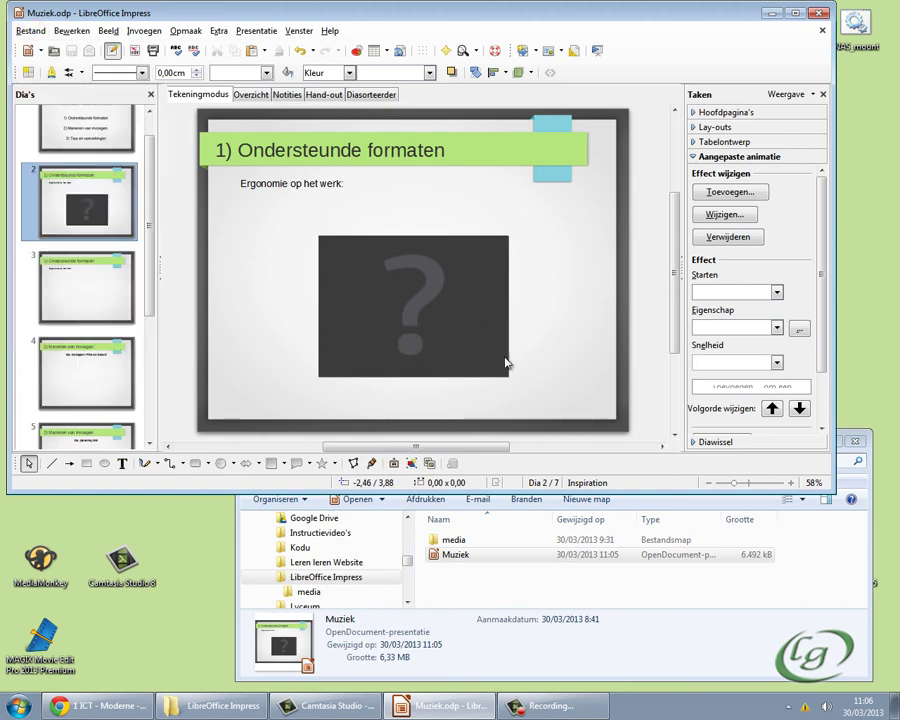
click(177, 310)
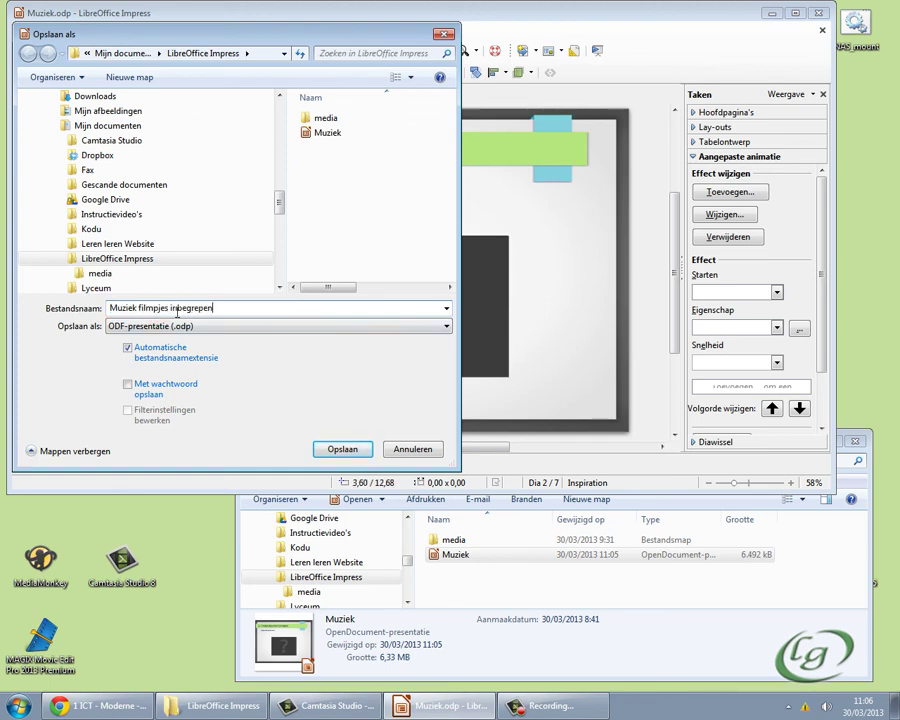
key(Return)
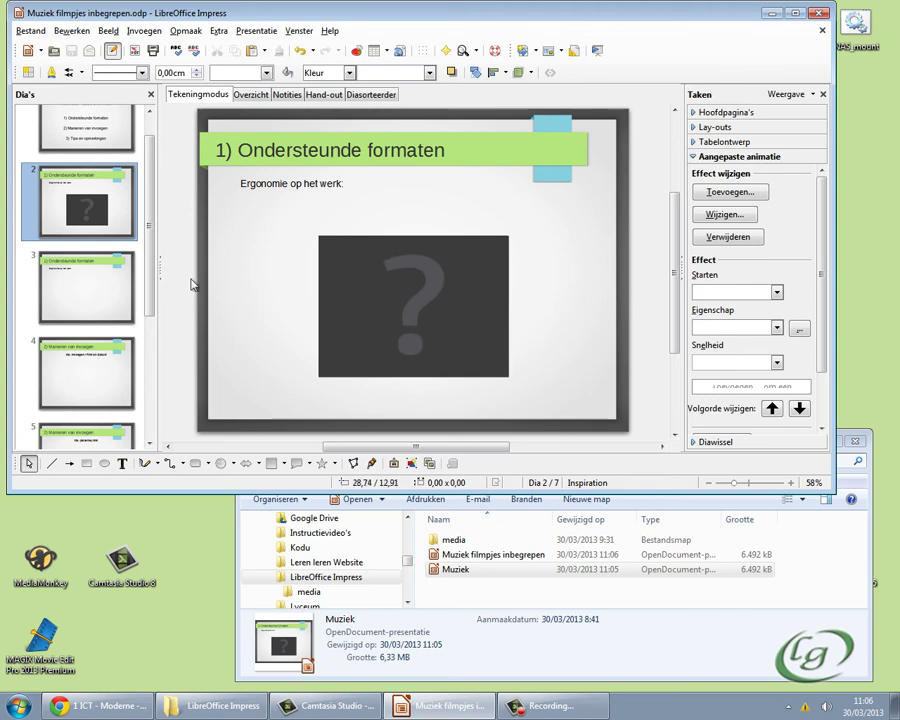
drag(147, 241, 146, 343)
click(74, 278)
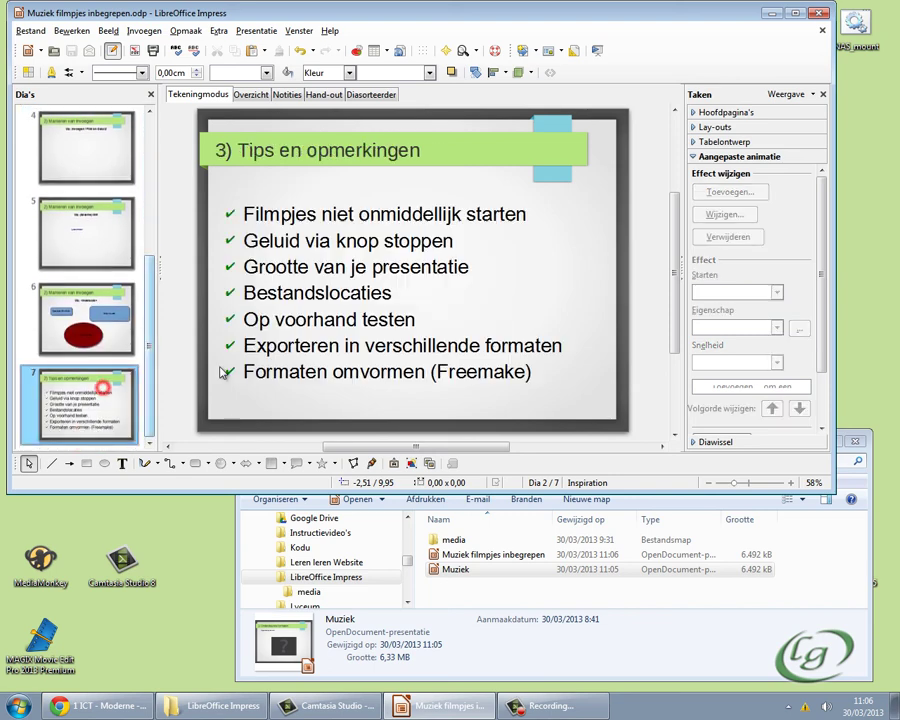
drag(268, 266, 410, 266)
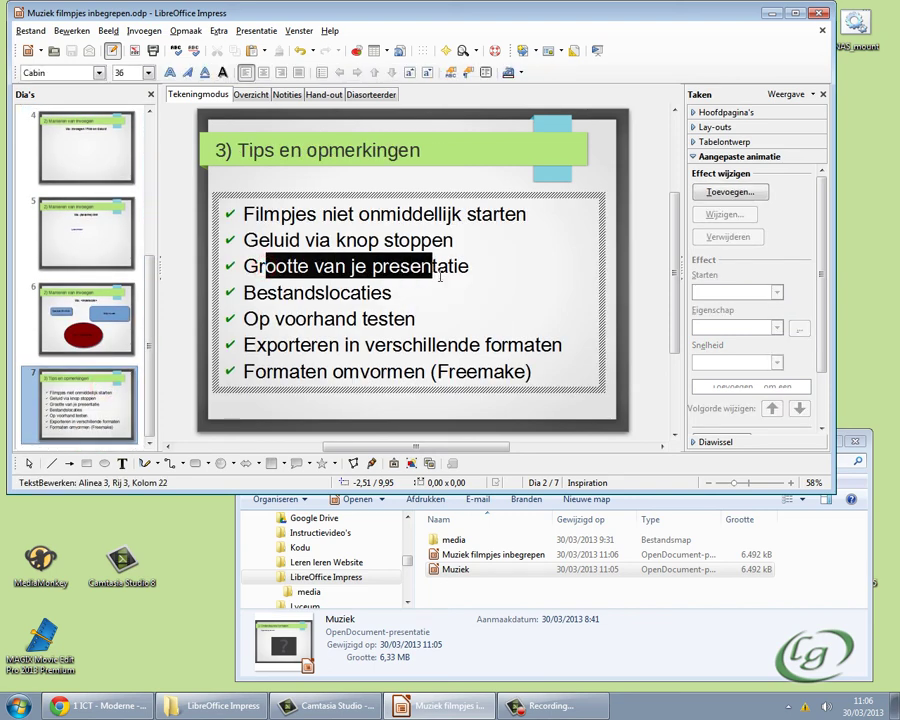
click(400, 294)
drag(244, 293, 383, 293)
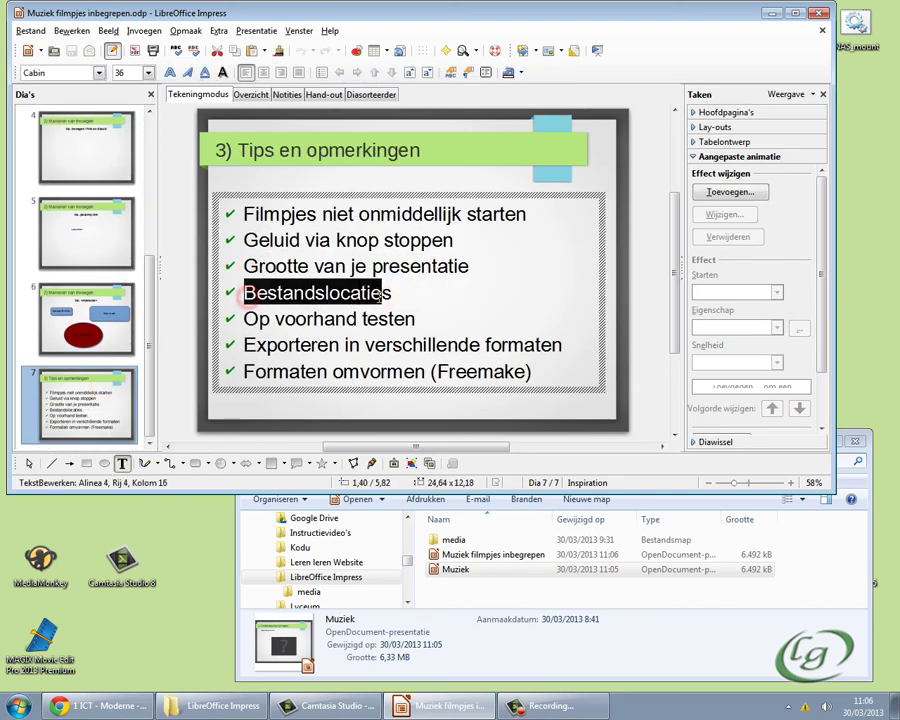
click(497, 594)
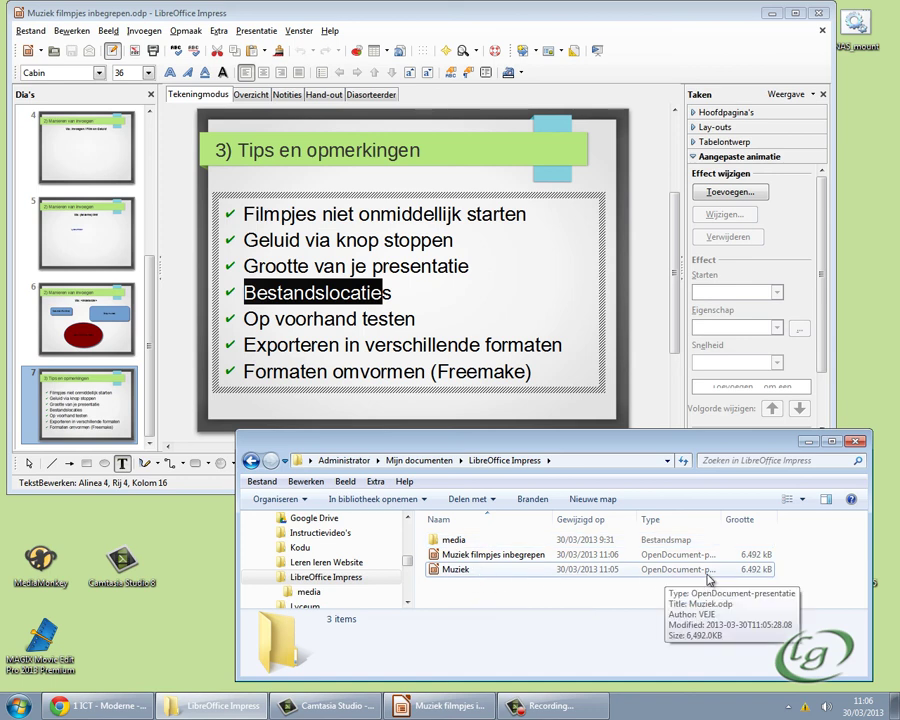
click(455, 542)
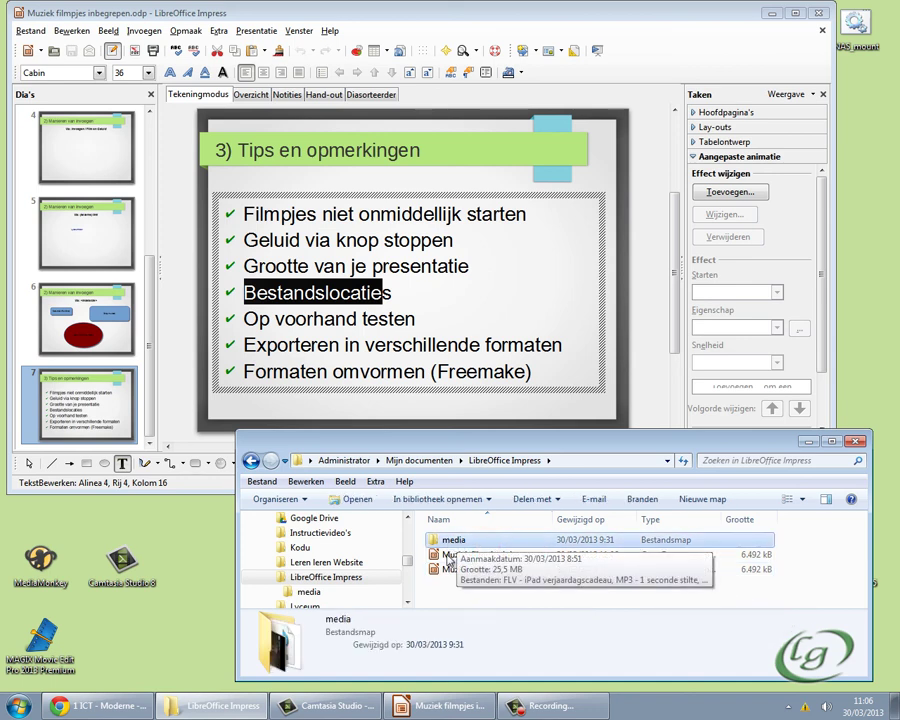
mouse_move(454, 540)
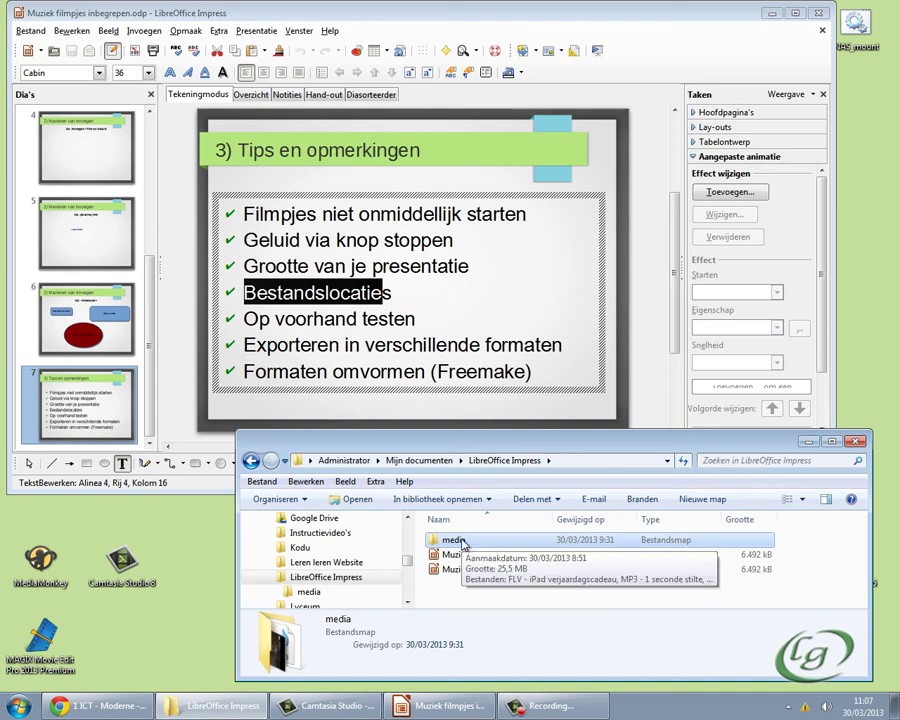
click(464, 572)
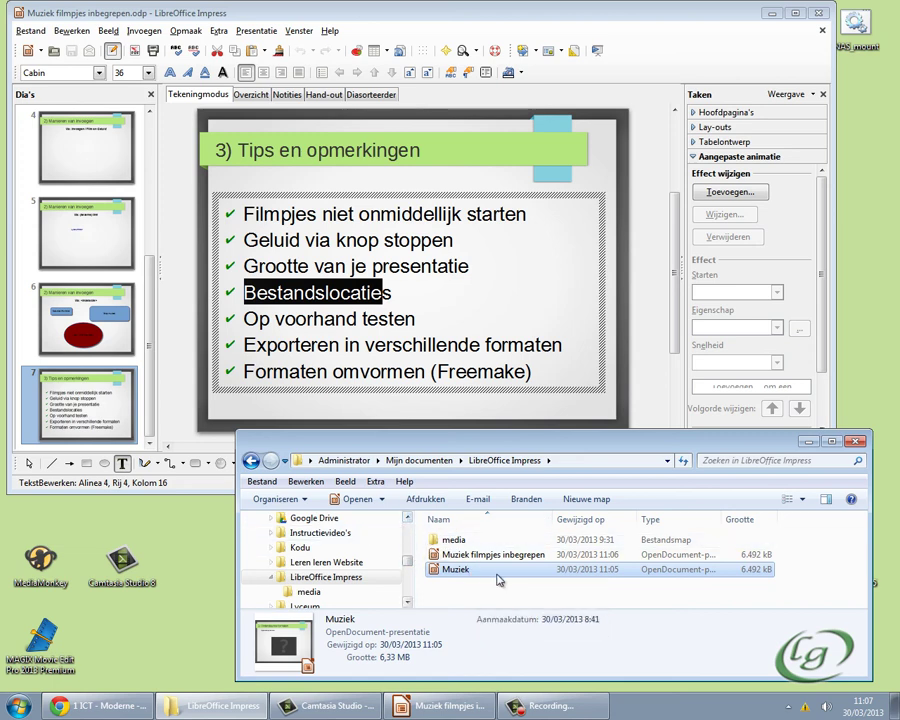
mouse_move(456, 569)
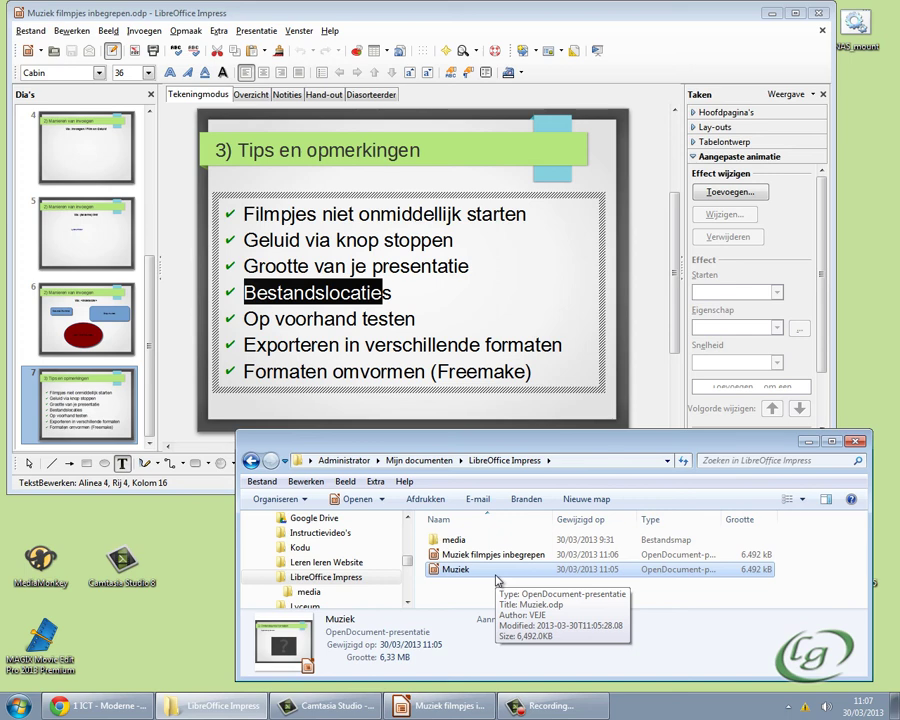
click(367, 317)
triple_click(421, 320)
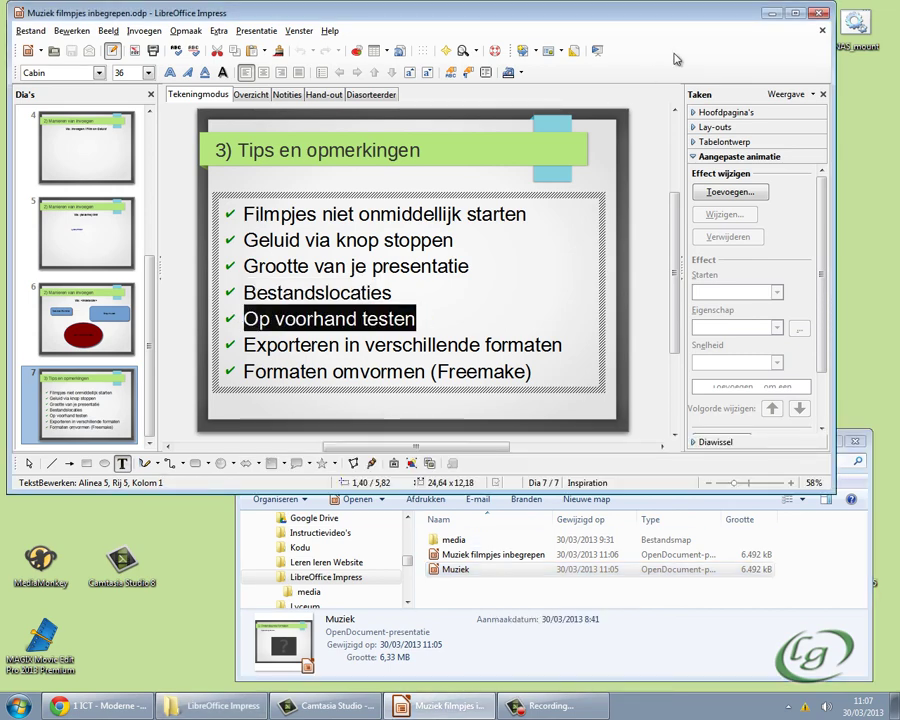
- Maximise the Impress window and highlight the 'Exporteren in verschillende formaten' tip
click(793, 13)
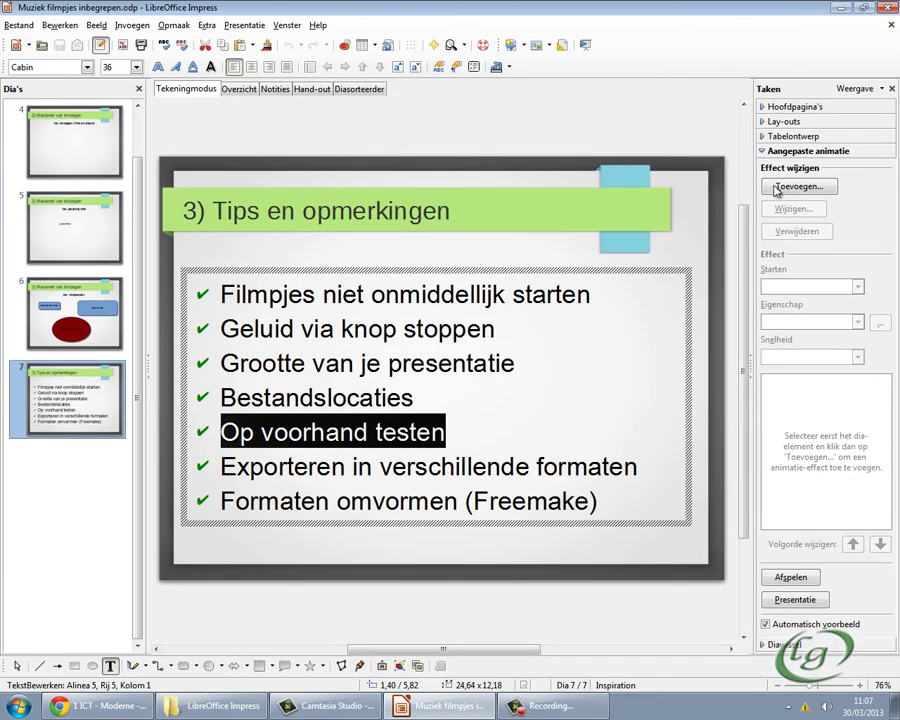
click(460, 425)
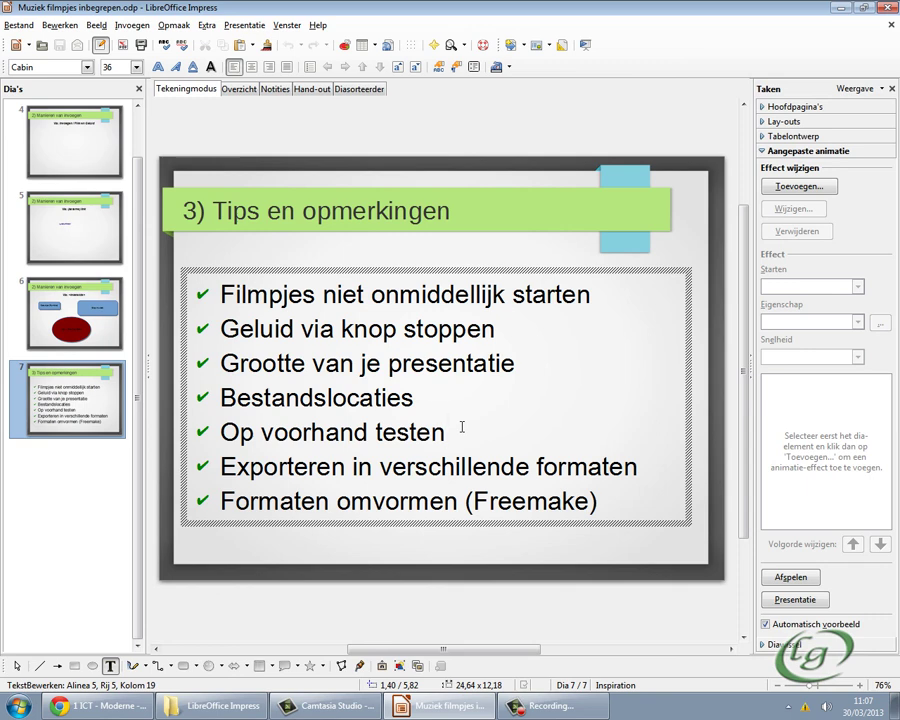
drag(637, 466, 219, 468)
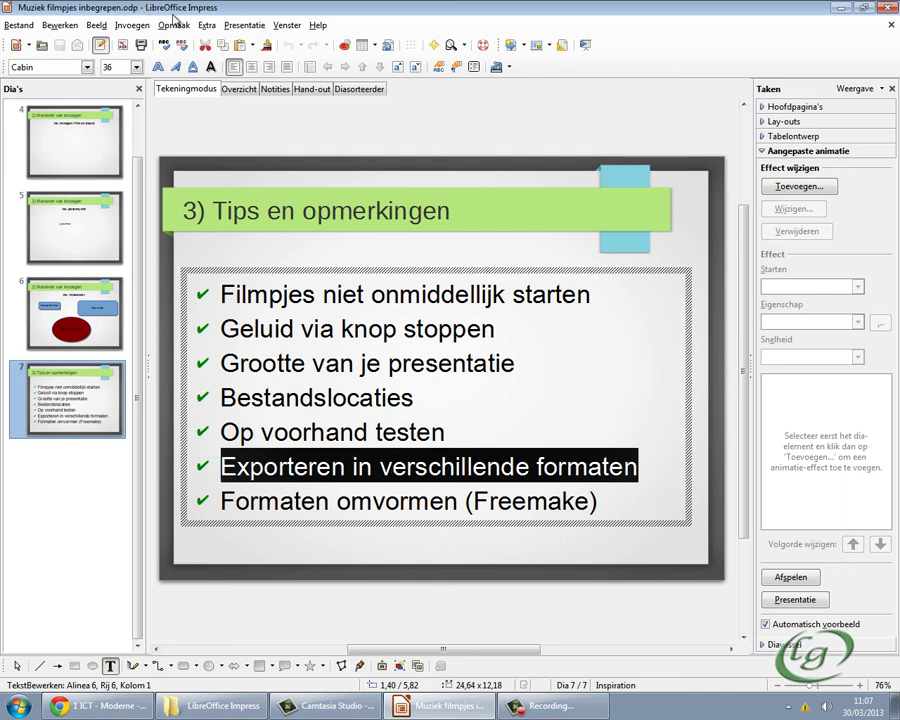
- Bring up Save As and expand the file-type list showing all available formats
click(20, 25)
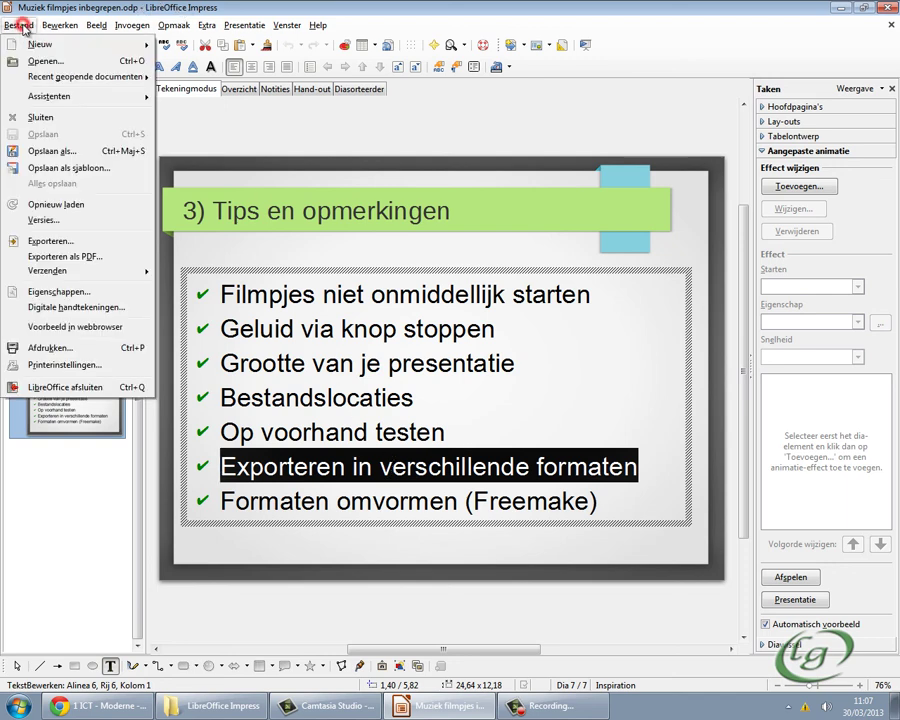
click(65, 152)
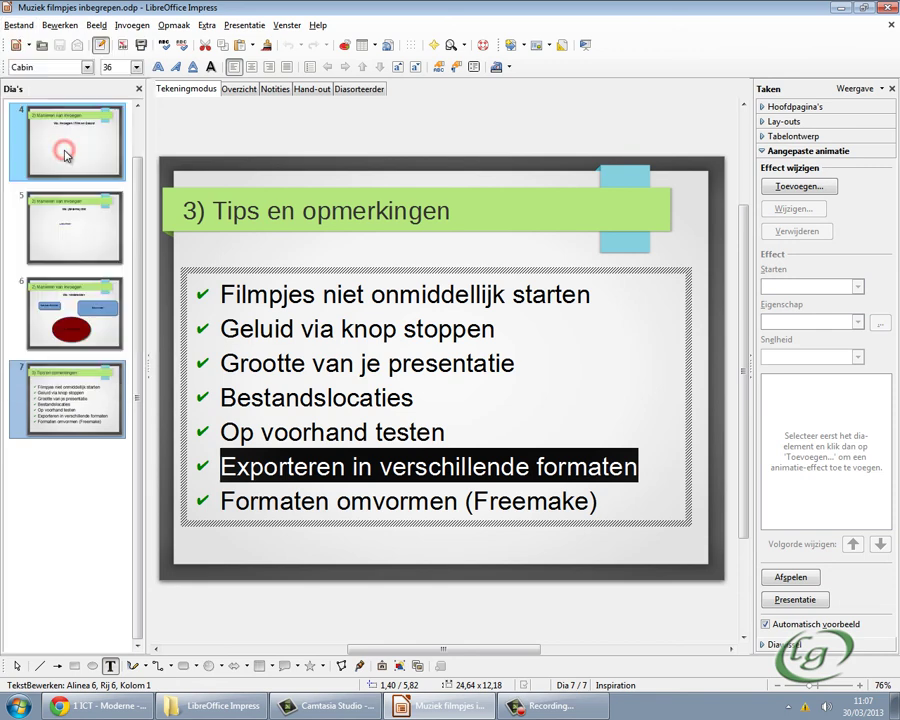
click(228, 321)
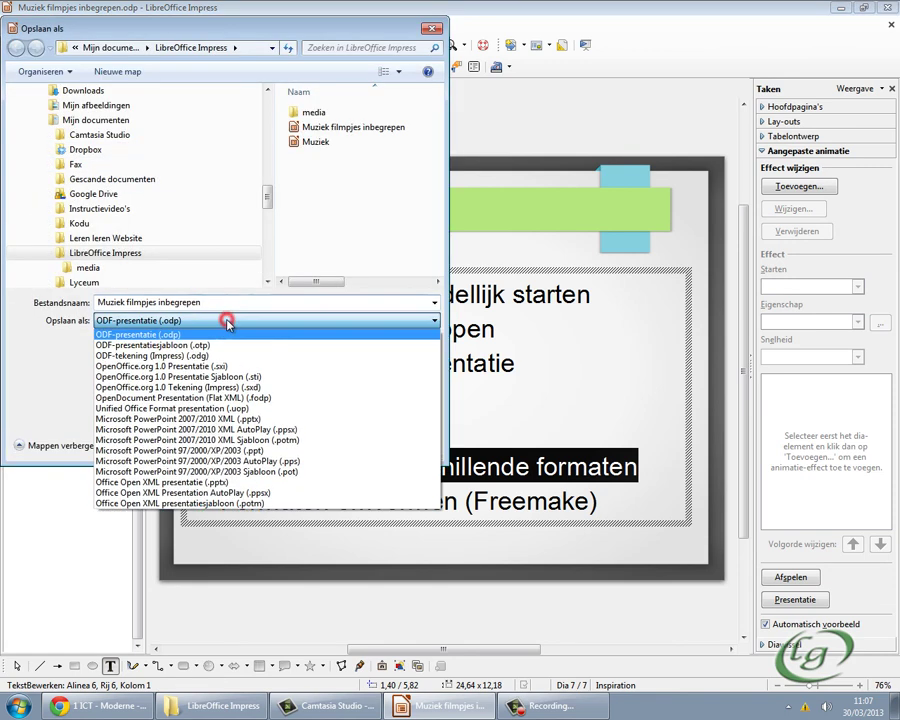
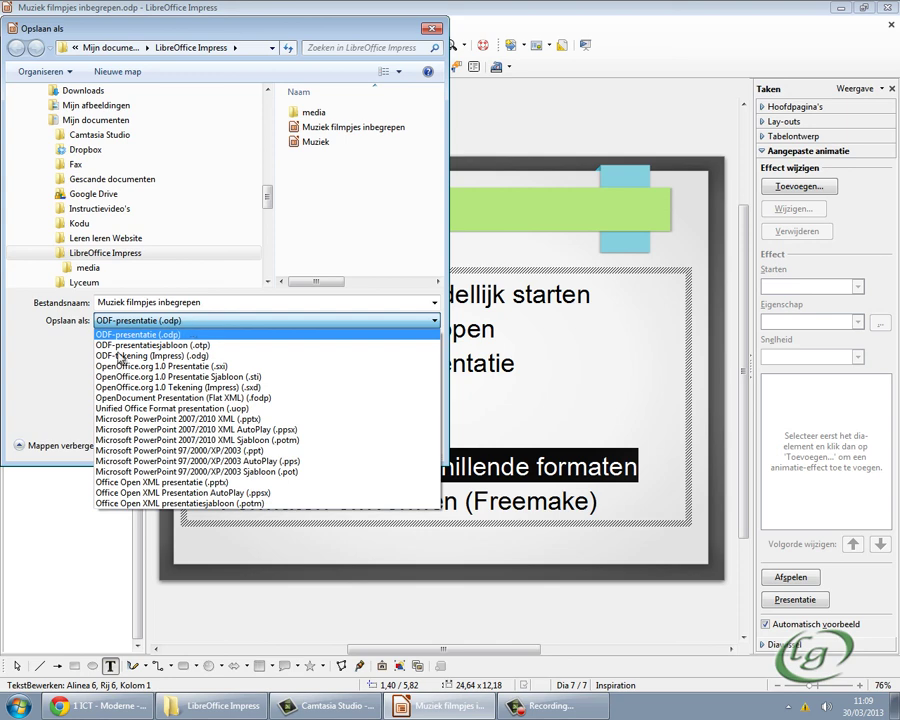
- Cancel the save dialog, keeping ODF-presentatie, and return to editing the tips slide
click(55, 365)
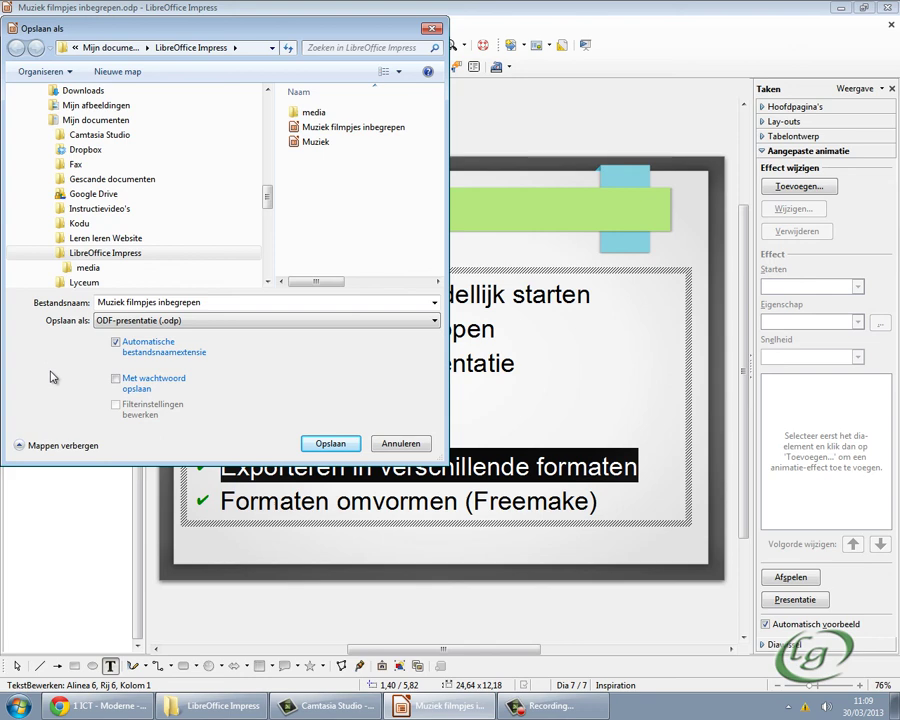
click(405, 443)
click(665, 457)
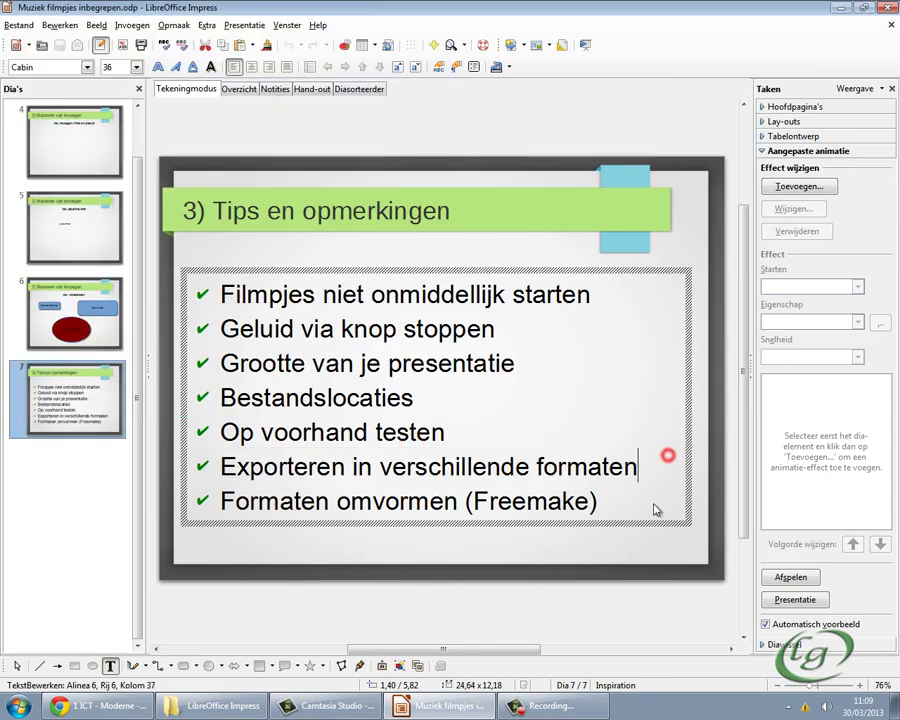
- Highlight the words 'Formaten omvormen' on the last bullet of the Tips en opmerkingen slide
drag(625, 497, 280, 494)
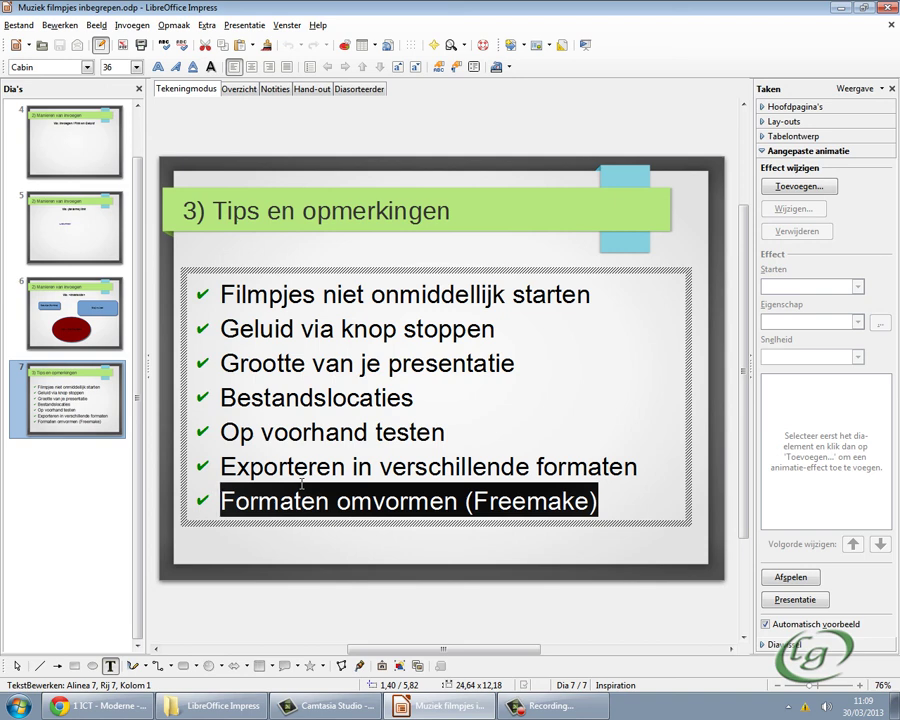
click(306, 483)
drag(221, 500, 466, 502)
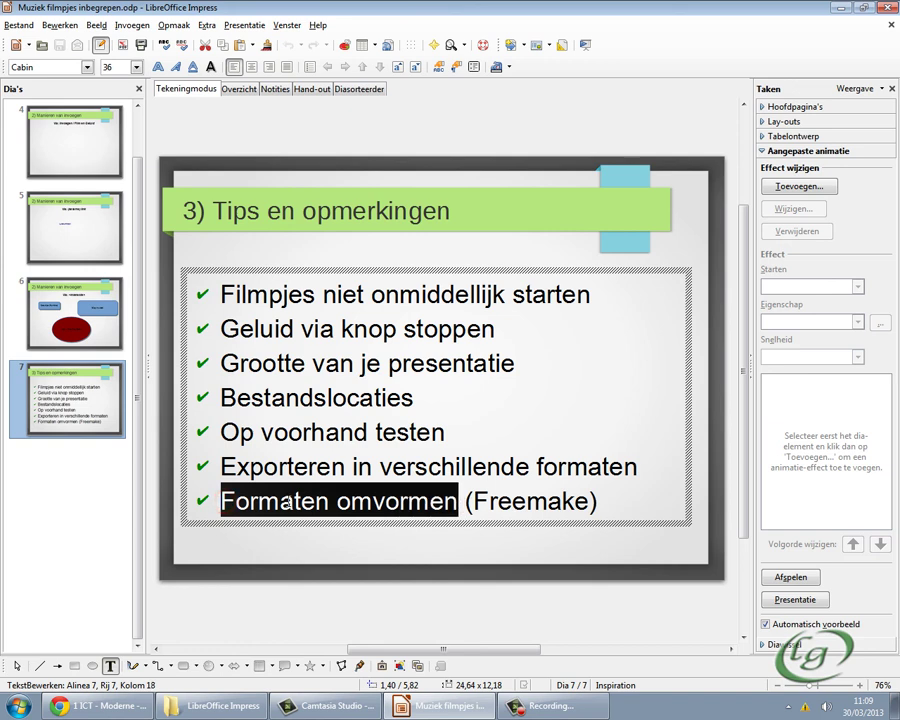
click(222, 705)
- Open the media folder full-screen and review the FLV, MP4 and WMV Rolltop video files
click(455, 540)
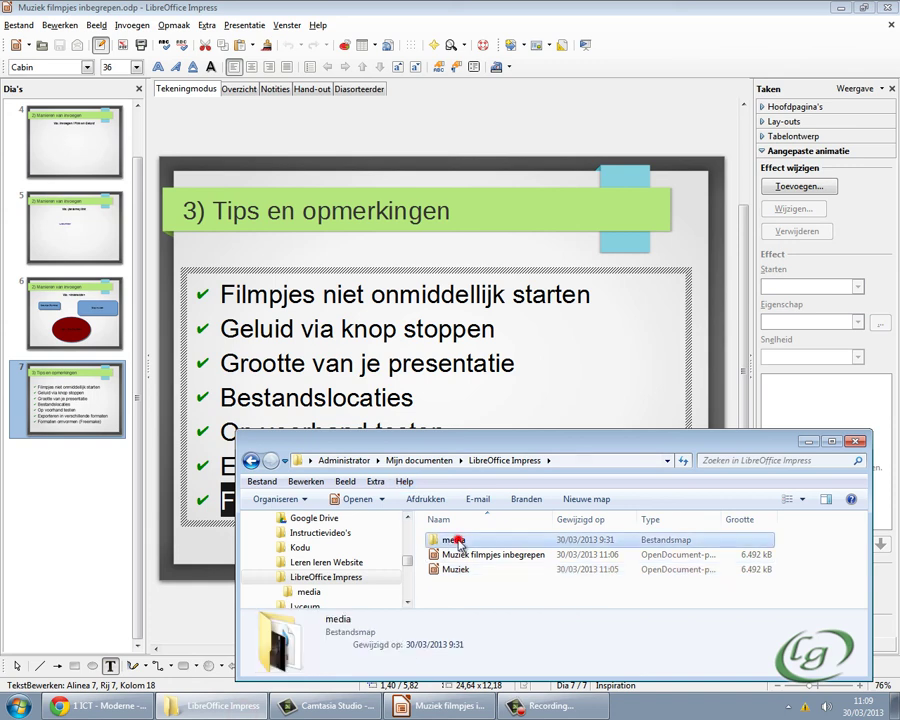
double_click(458, 543)
double_click(470, 440)
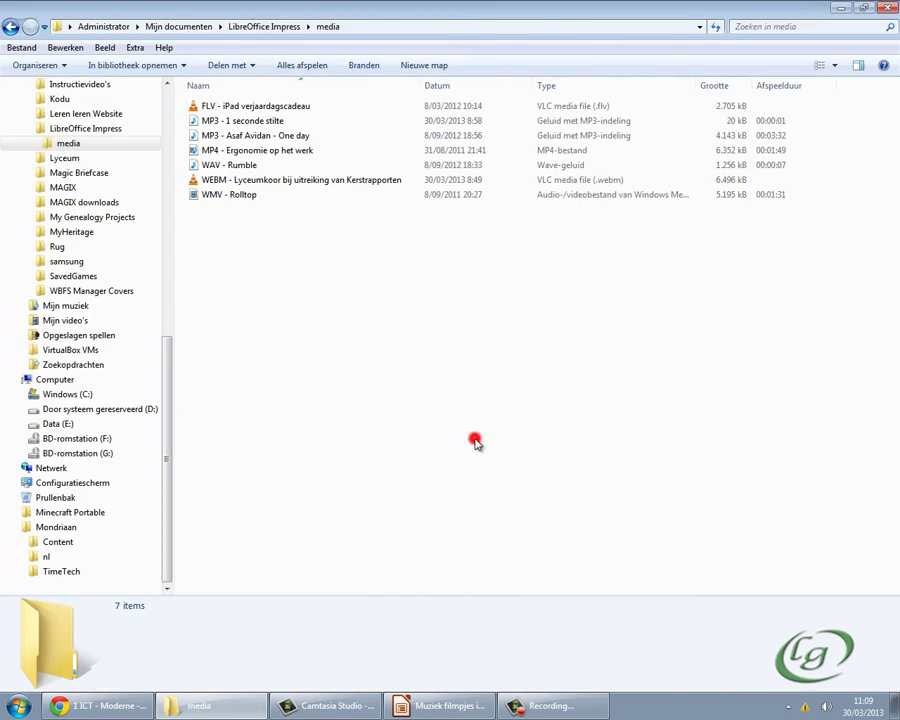
click(268, 108)
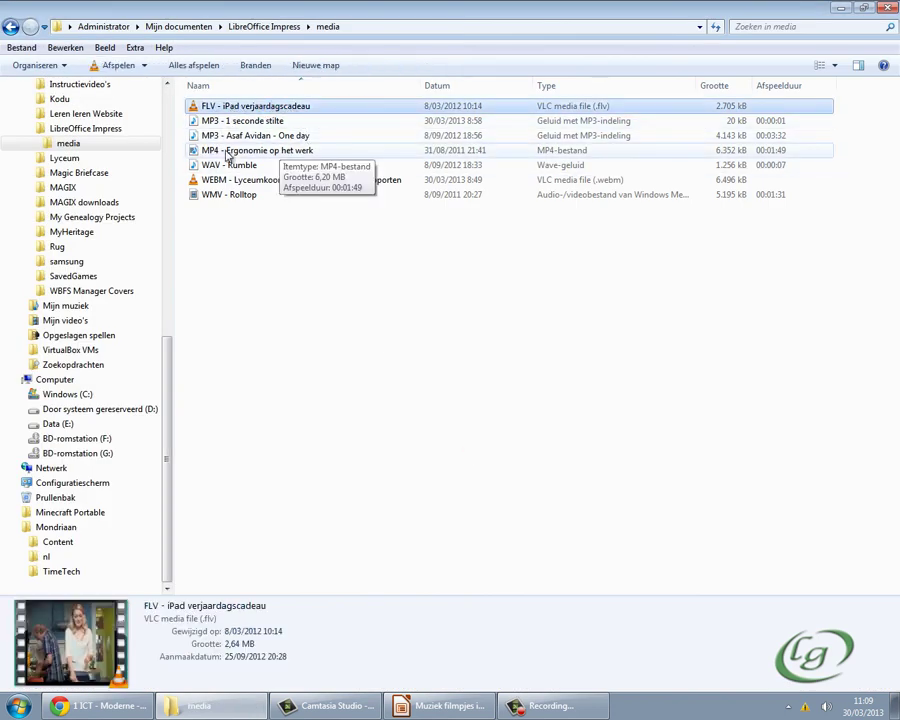
click(213, 152)
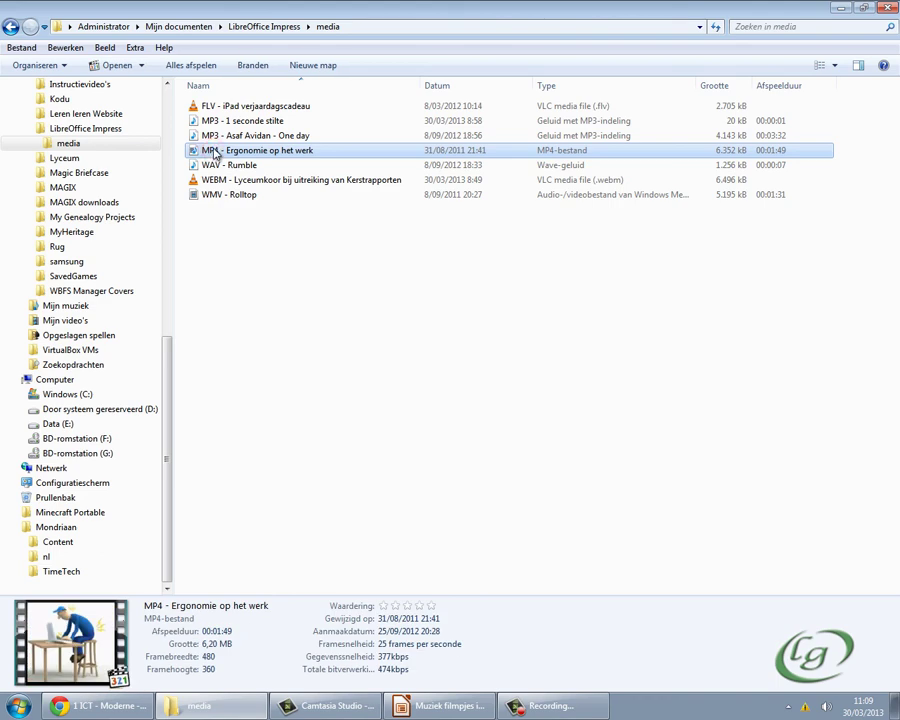
click(212, 196)
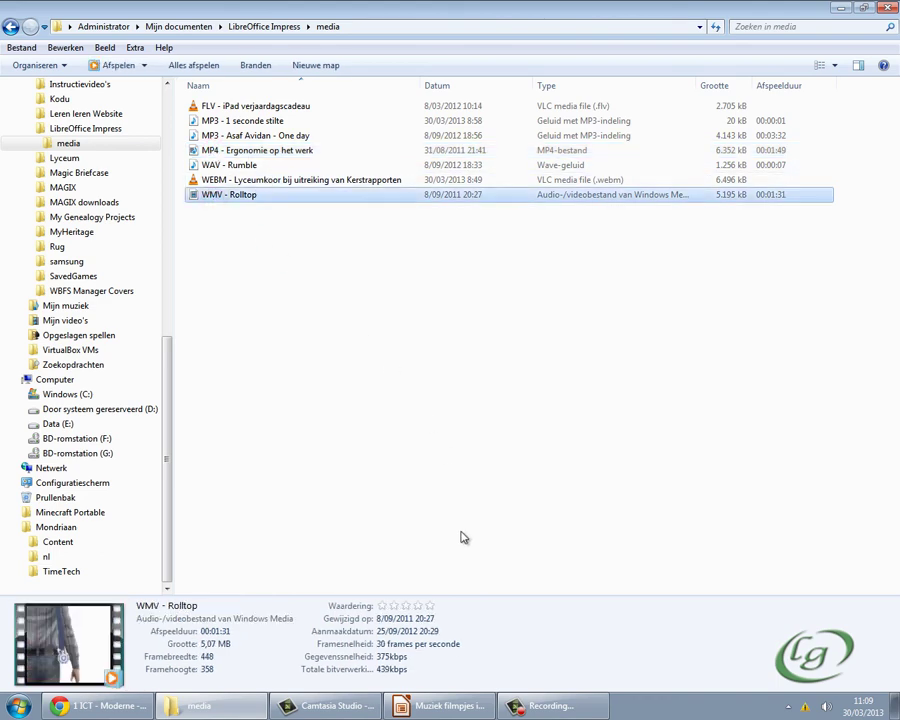
click(100, 706)
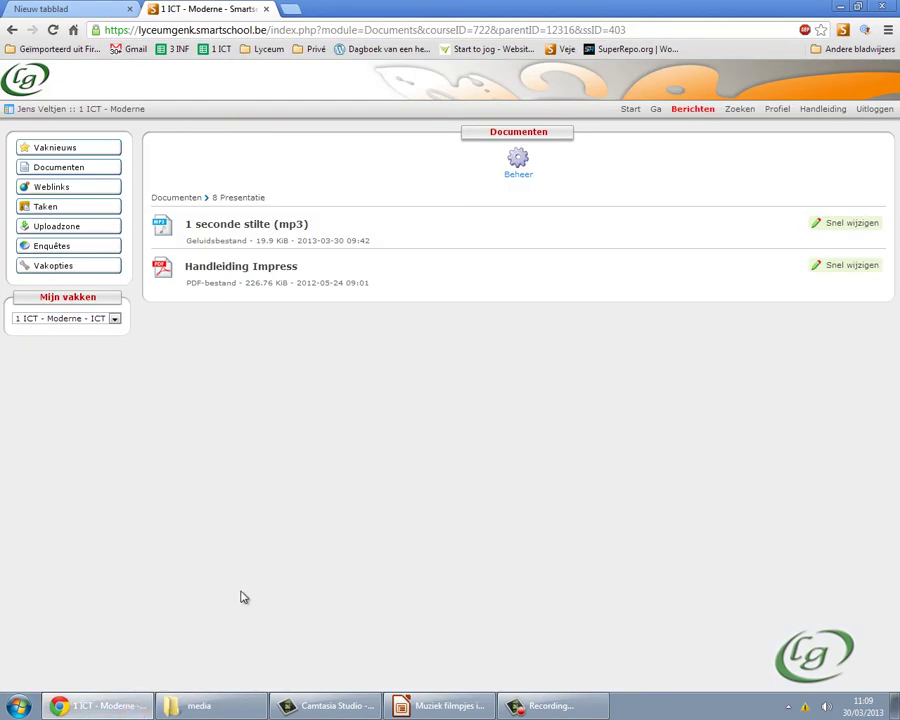
- Highlight the word Freemake on the last bullet of the tips slide
click(461, 712)
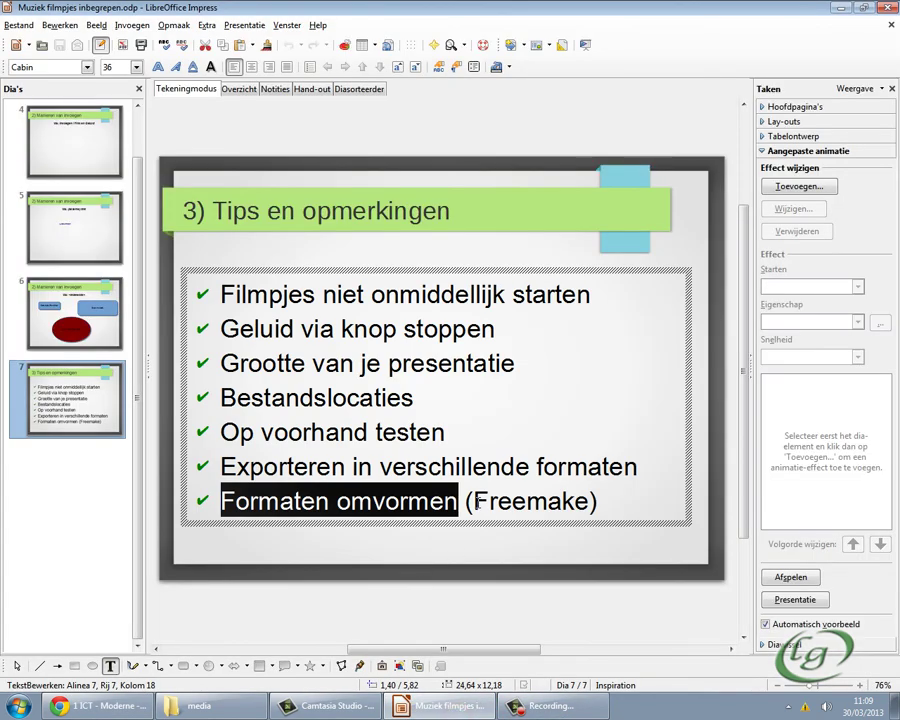
drag(475, 501, 590, 503)
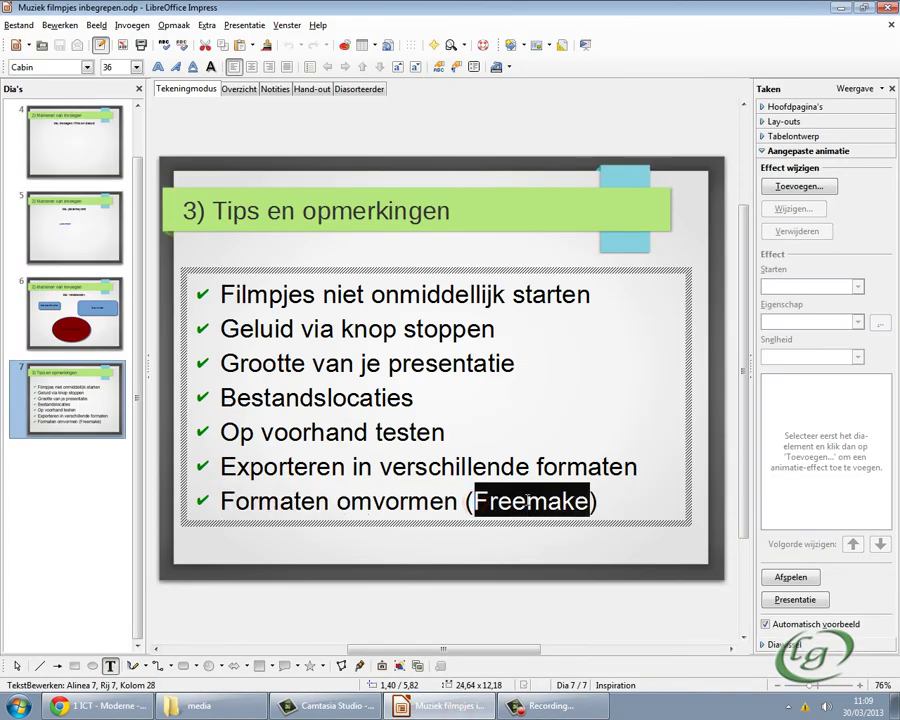
click(136, 705)
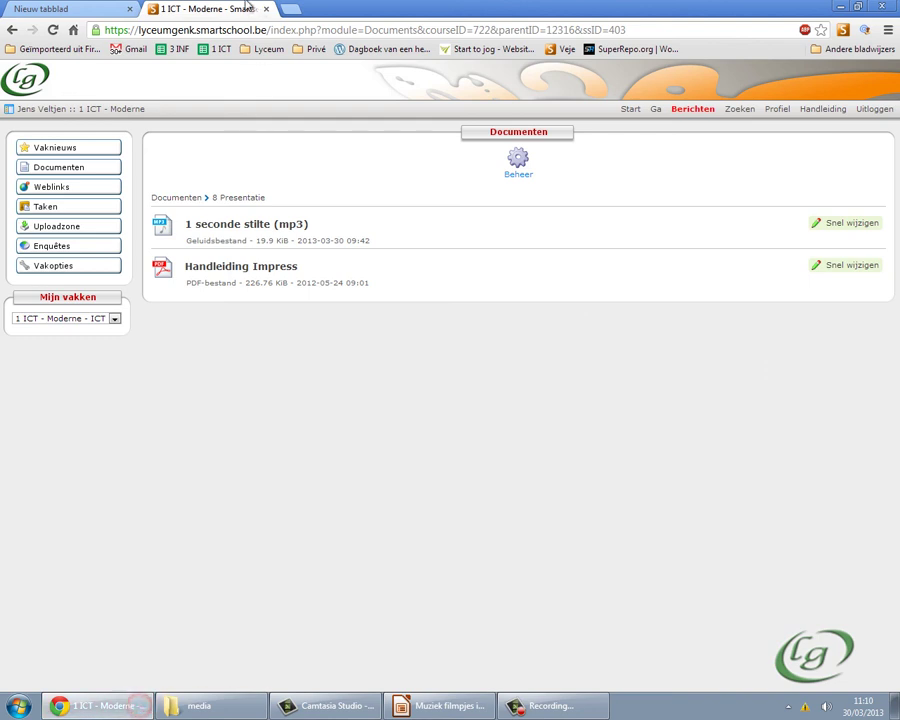
- In the new tab, search Google for 'freemake' and open the freemake.com result
click(80, 9)
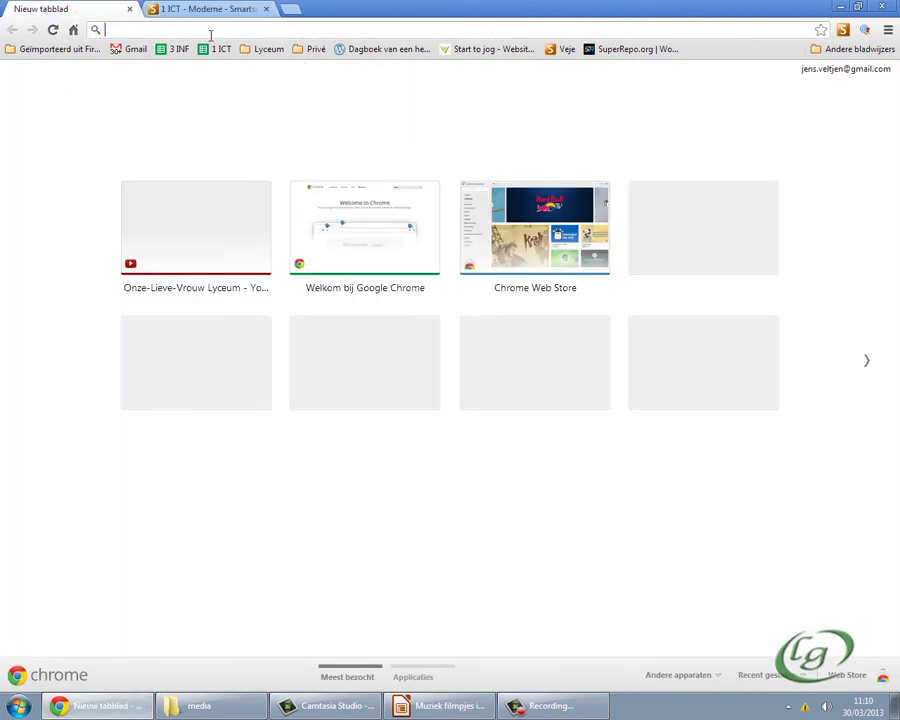
click(211, 35)
text(goo)
key(Return)
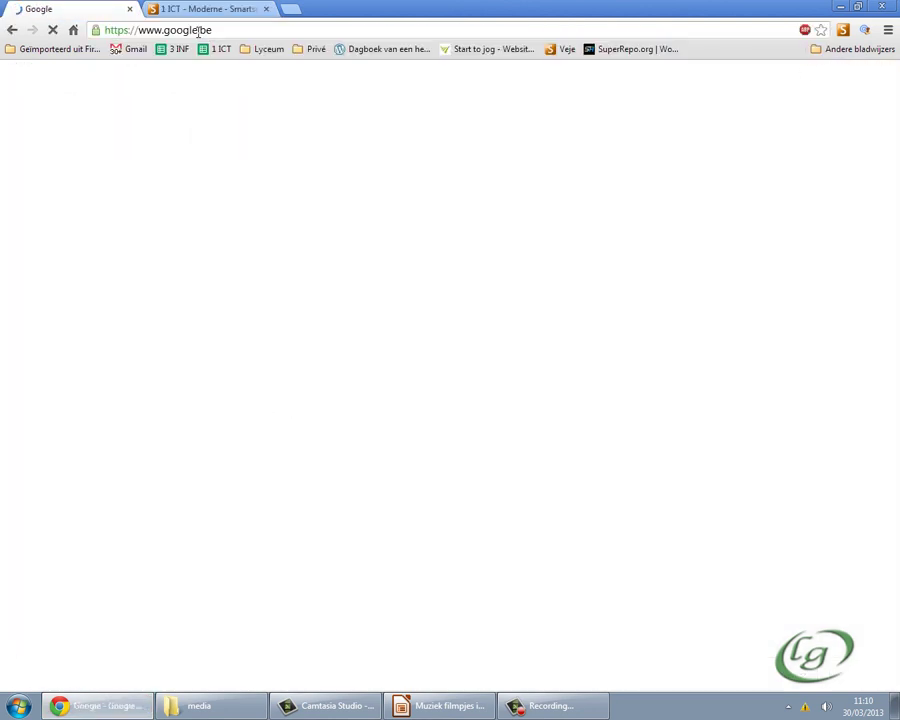
click(326, 288)
text(g)
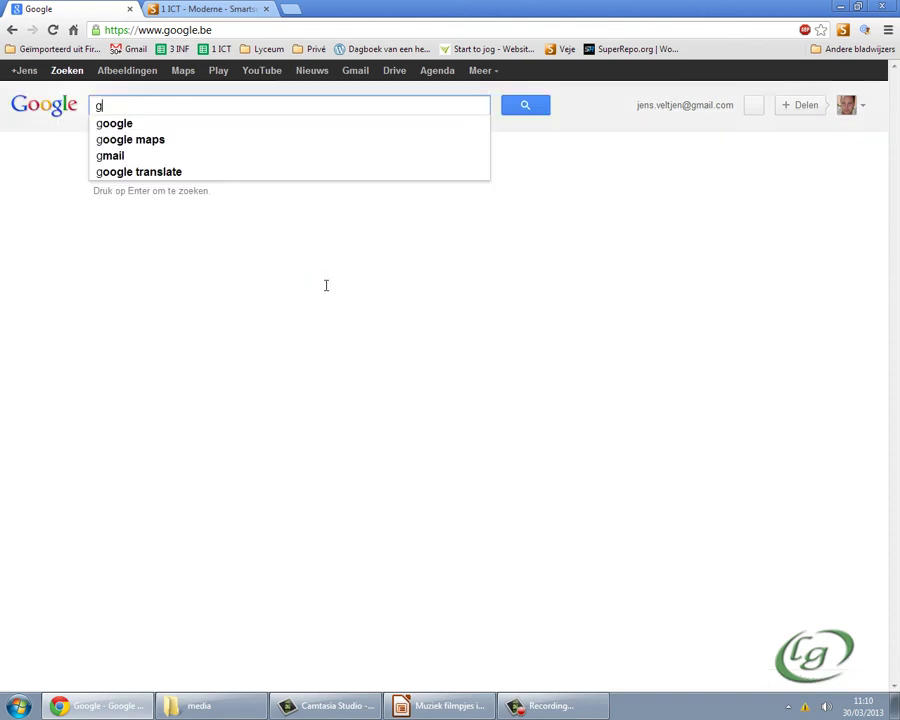
key(BackSpace)
text(freemake)
key(Return)
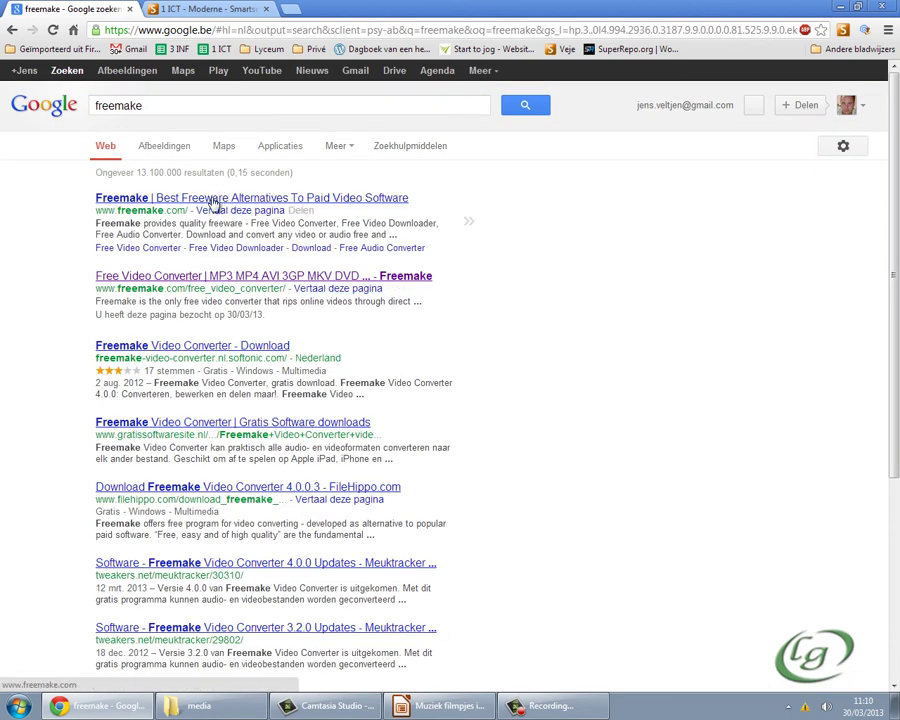
click(212, 200)
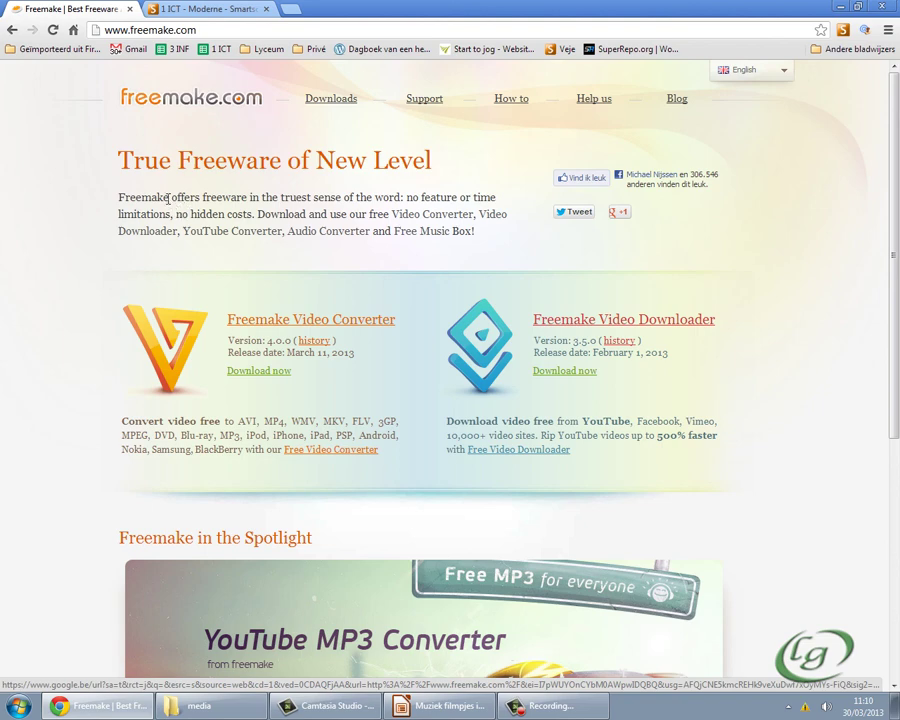
- Open the Freemake Video Converter page from the freemake.com homepage
click(323, 325)
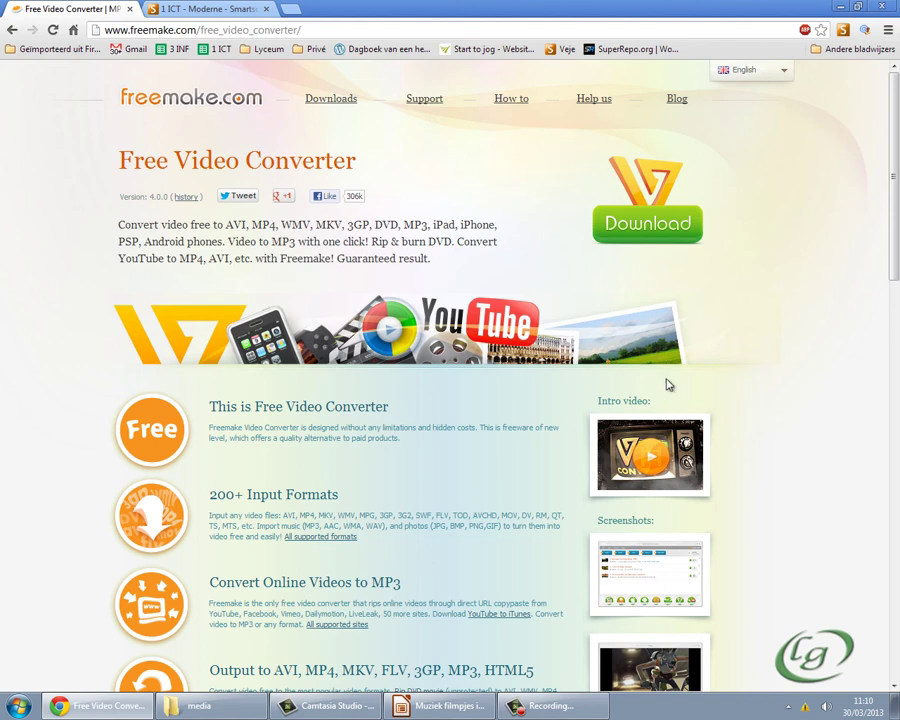
- Return to Impress and show slide 1, 'Impress en multimedia', from the Slides pane
click(440, 706)
click(415, 548)
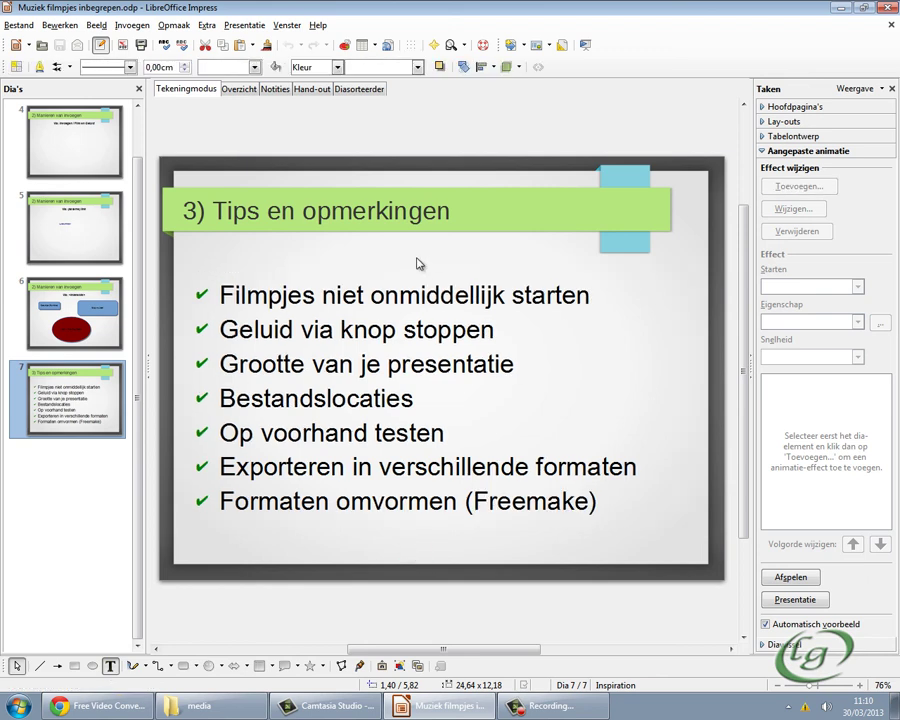
drag(137, 211, 66, 125)
click(66, 125)
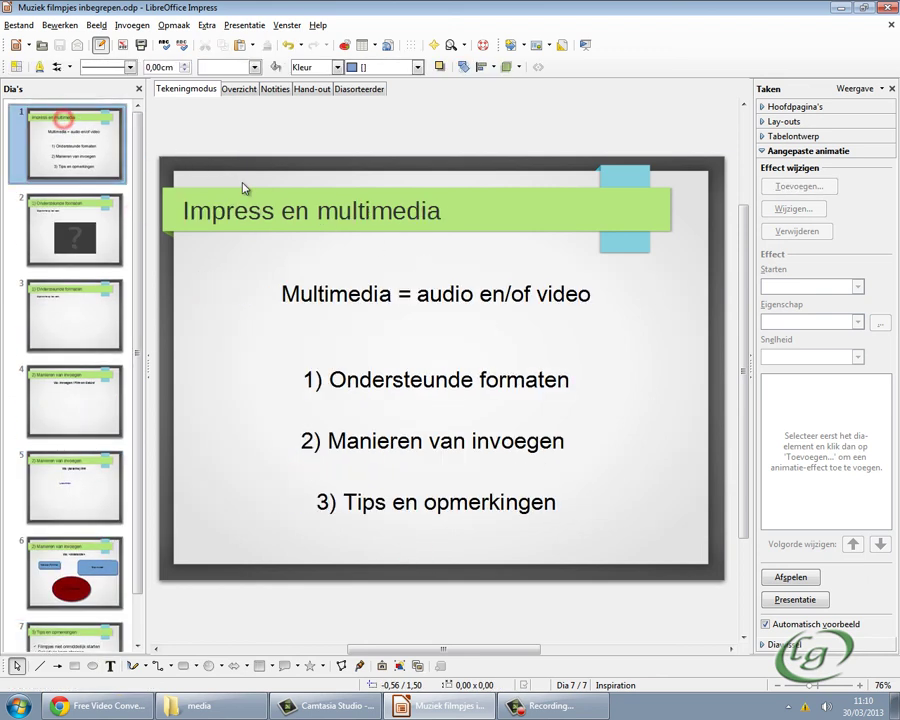